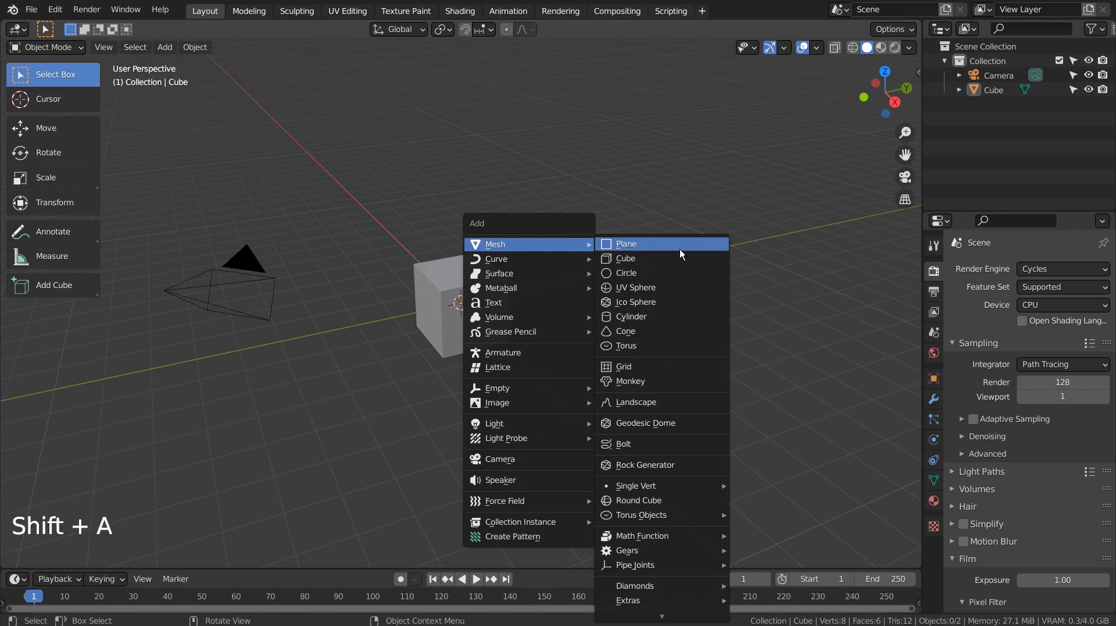
Step: Add a UV sphere at the world origin and scale it up until it completely encloses the cube
click(693, 286)
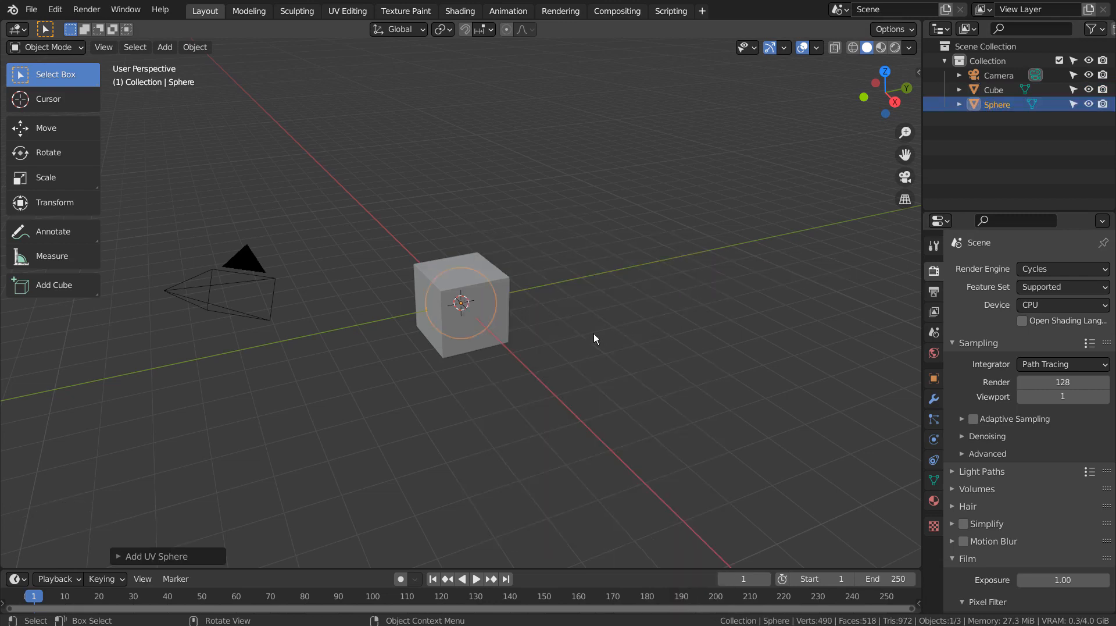
key(s)
click(110, 260)
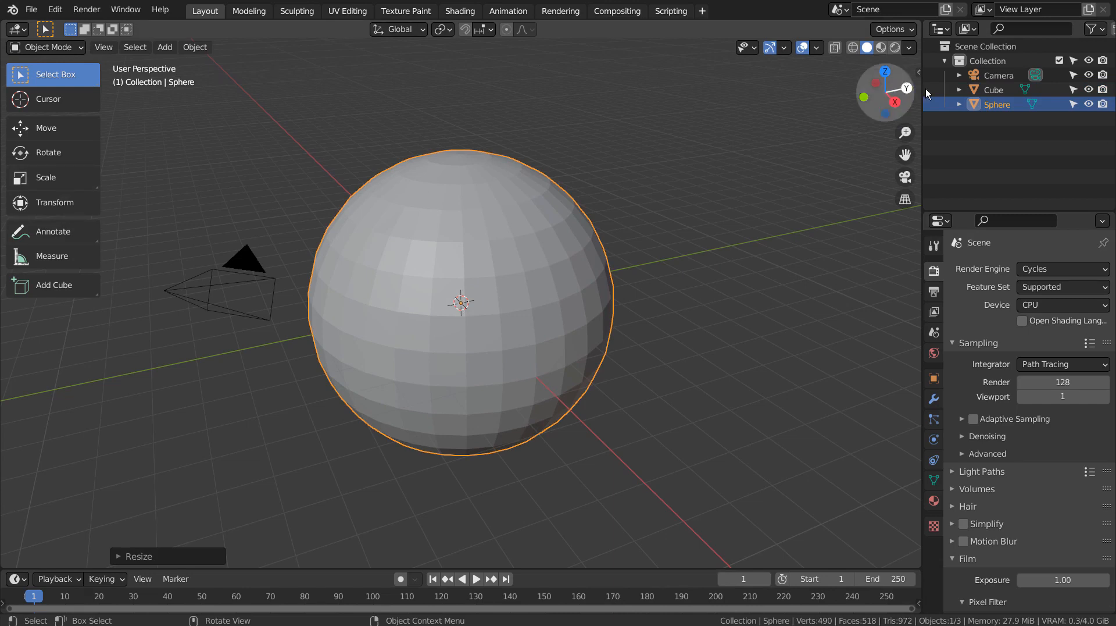
Step: Parent the sphere to the cube and set the cube's instancing to Vertices
click(980, 93)
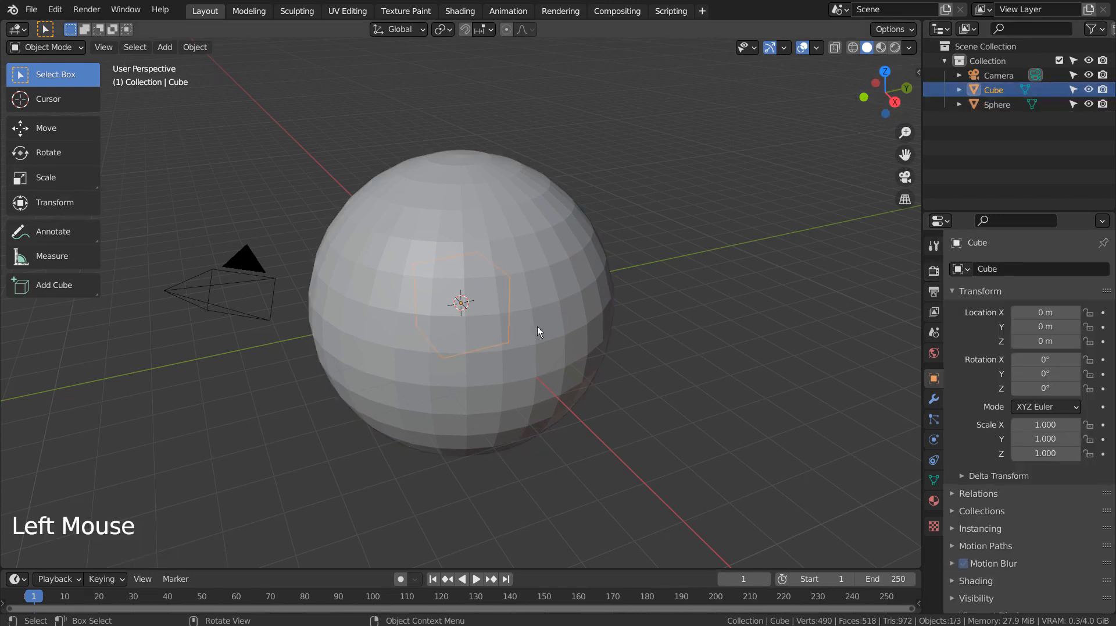
shift+click(992, 106)
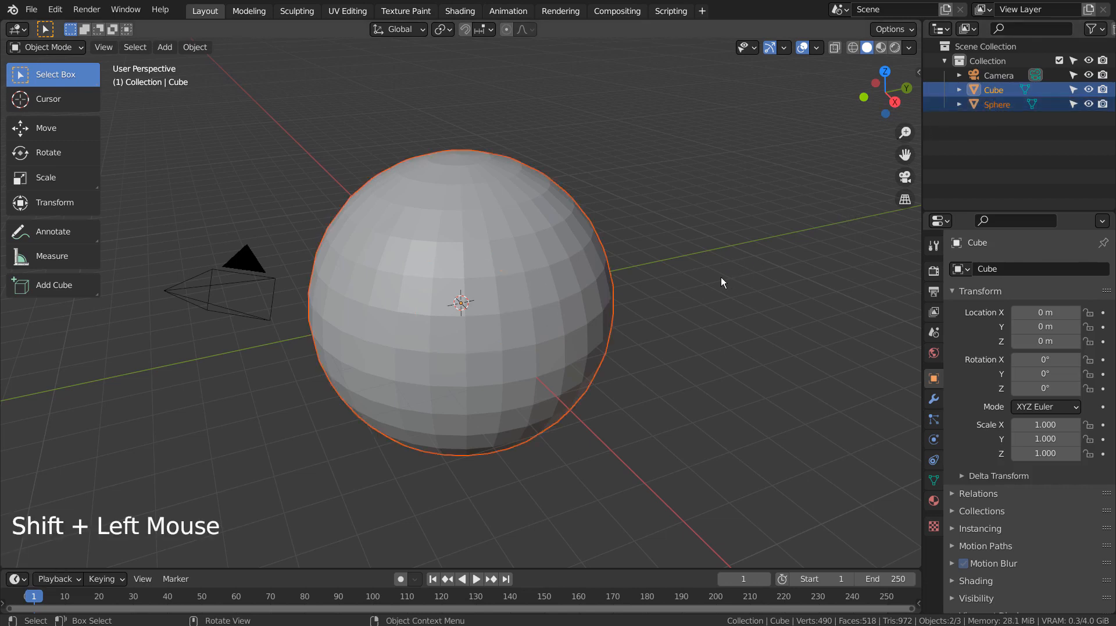
key(p)
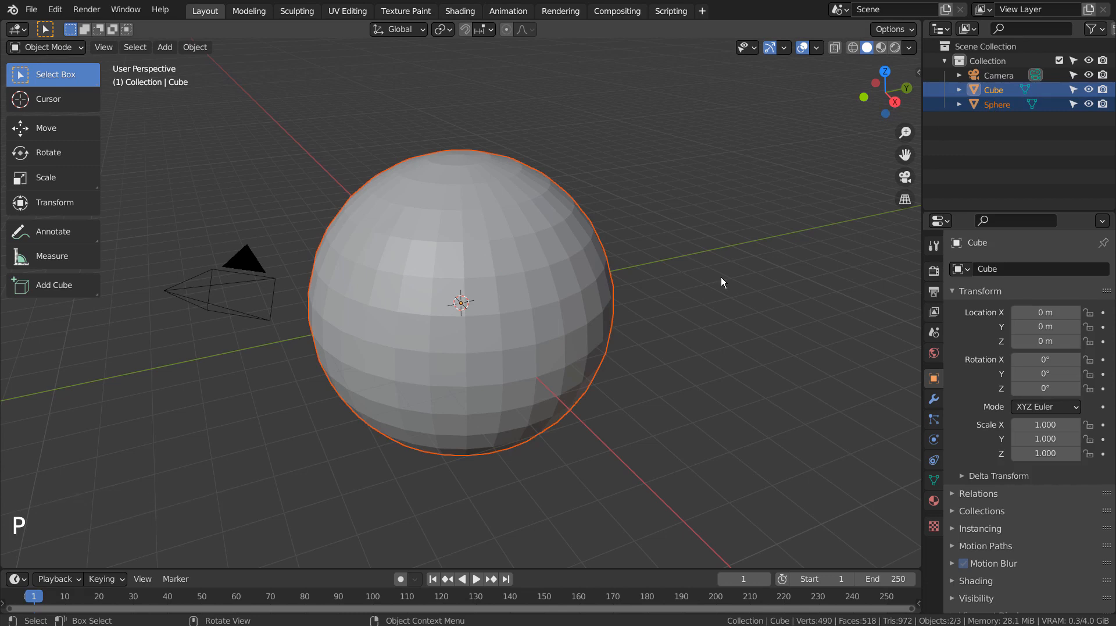
key(ctrl+p)
click(721, 280)
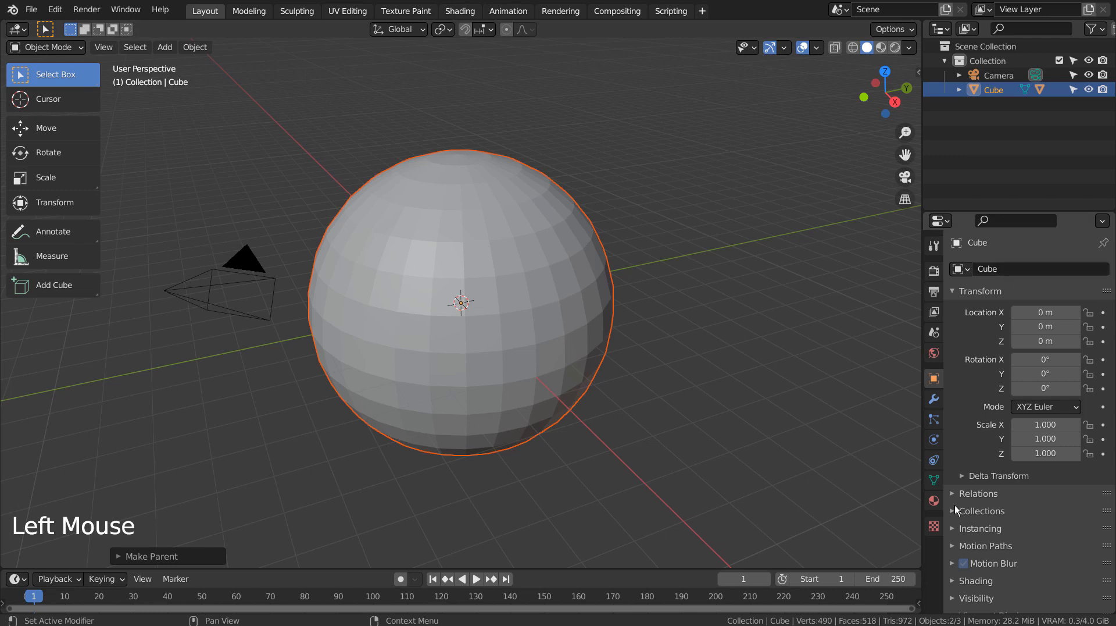
click(956, 527)
click(1028, 549)
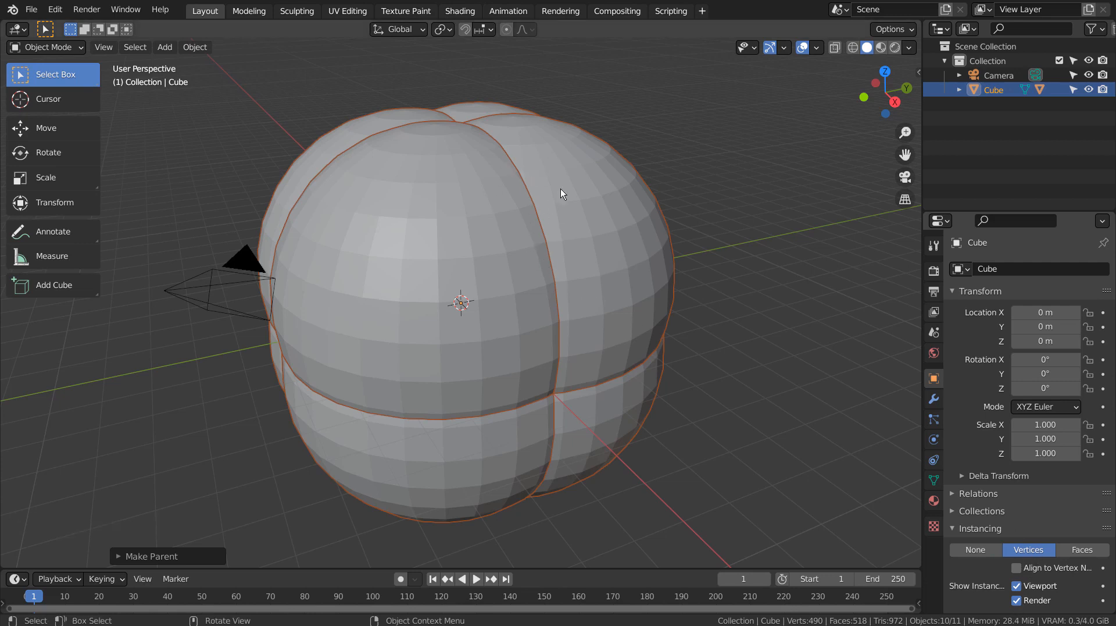
Step: Scale the child sphere down to about 0.293 so that small instances sit on the cube's corners
click(959, 89)
click(996, 118)
key(s)
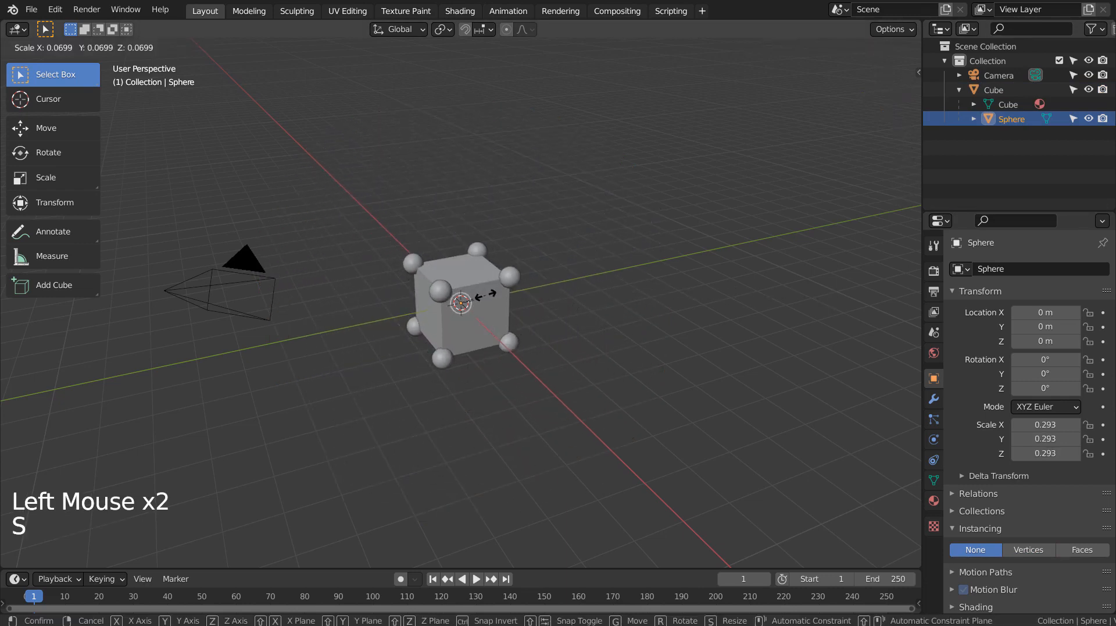
click(486, 295)
scroll(486, 295, up, 6)
middle_drag(483, 319, 568, 345)
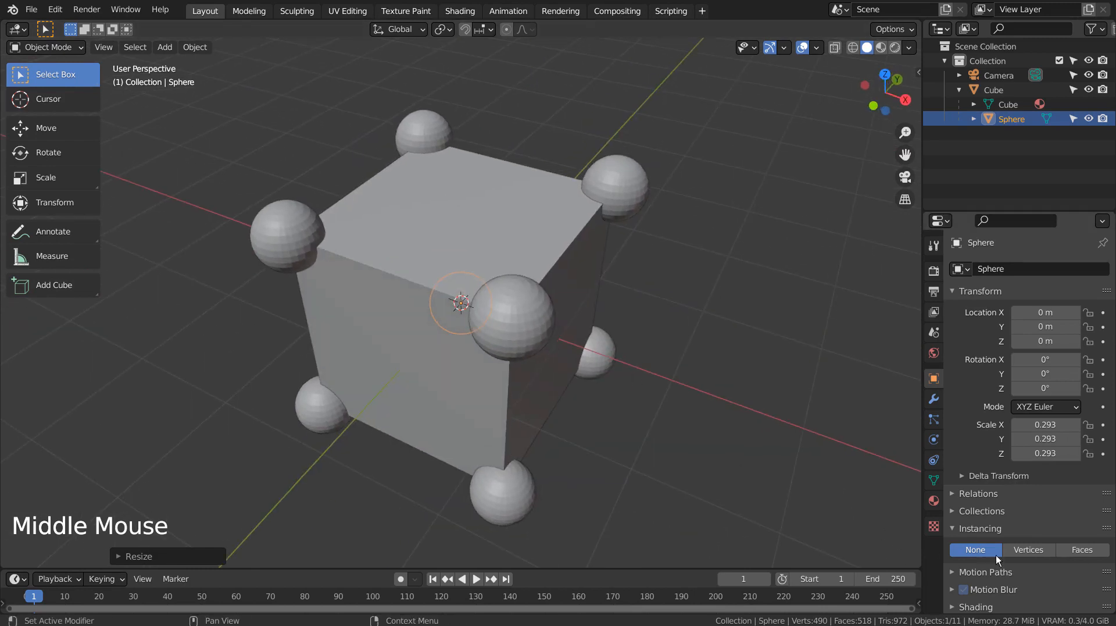
Step: Switch the parent cube's instancing from vertices to Faces
click(531, 235)
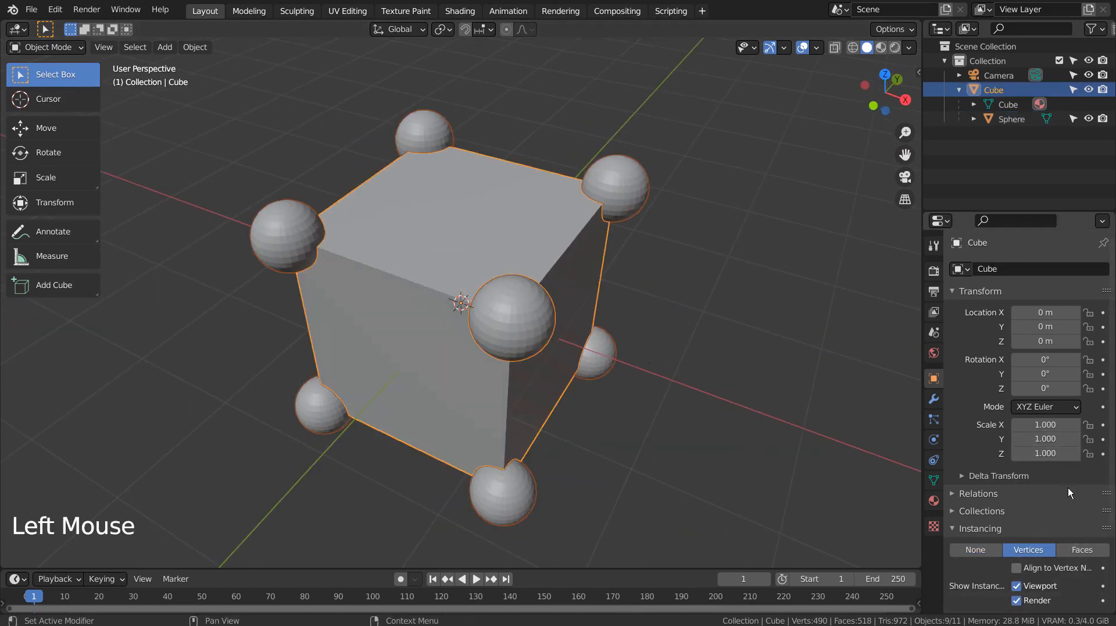
click(1072, 550)
middle_drag(767, 436, 736, 425)
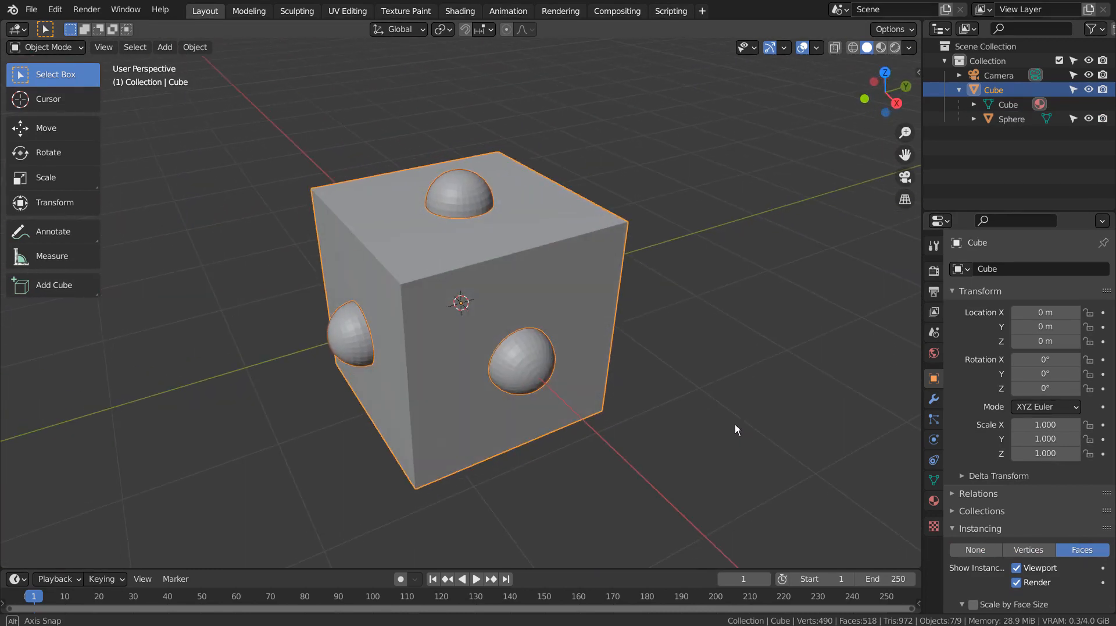
Step: Delete the cube and its child sphere, leaving only the camera in the scene
click(723, 395)
scroll(723, 395, down, 1)
scroll(723, 393, down, 1)
key(b)
drag(428, 220, 595, 379)
key(x)
click(515, 264)
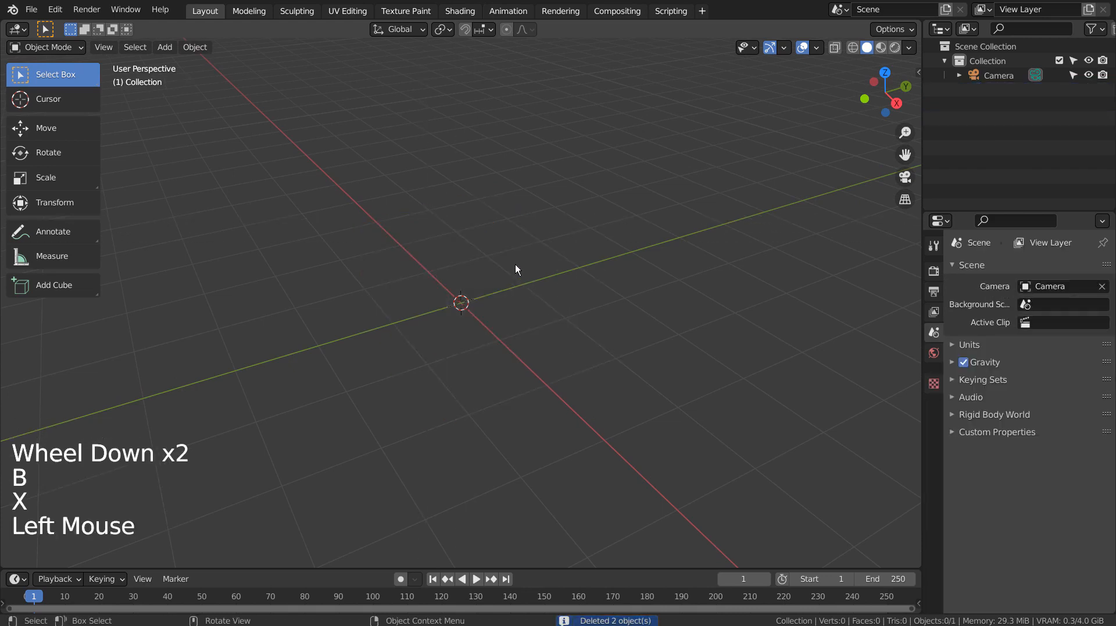
Step: Add a new mesh cube at the world origin
key(shift+a)
mouse_move(515, 264)
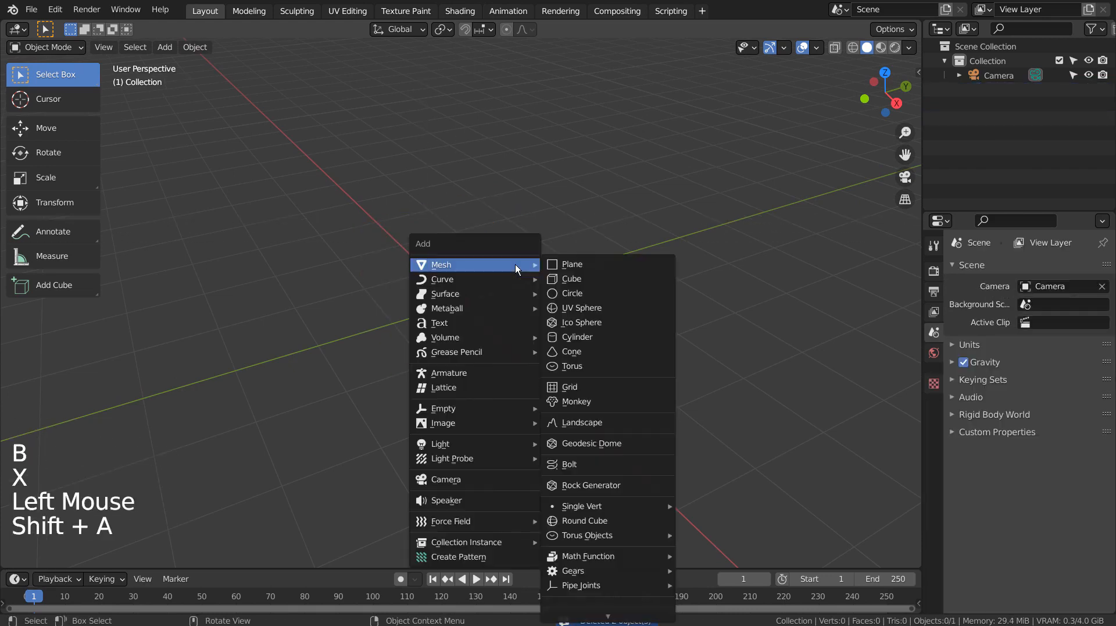
click(598, 282)
middle_drag(678, 333, 695, 330)
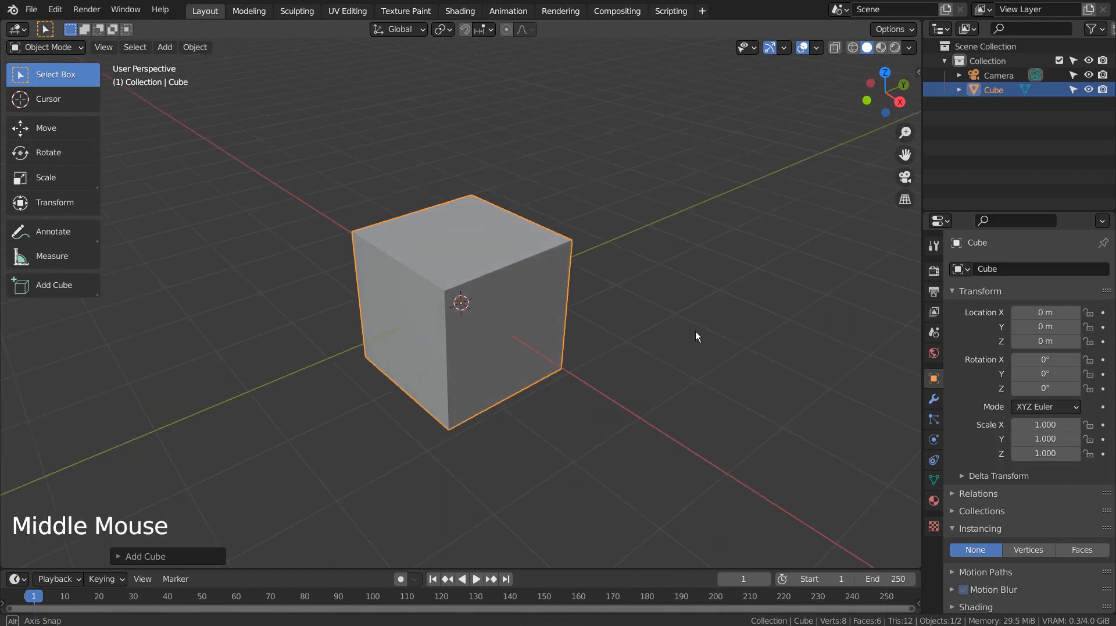
Step: Add a UV sphere at the origin and scale it up to about 6.173 around the cube
key(shift+a)
mouse_move(673, 287)
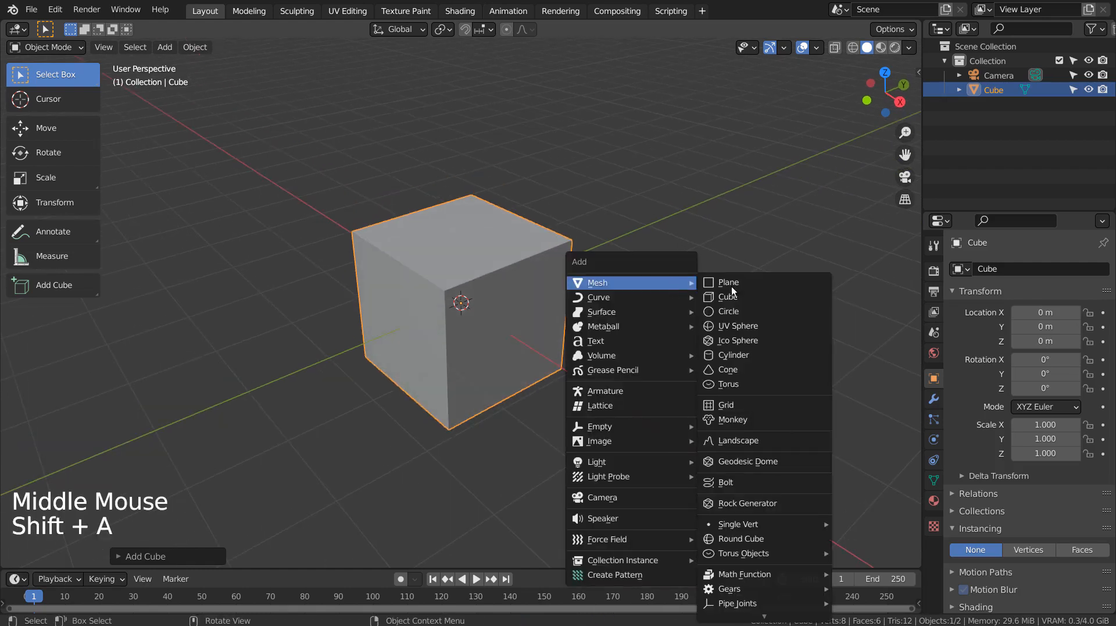
click(753, 332)
key(s)
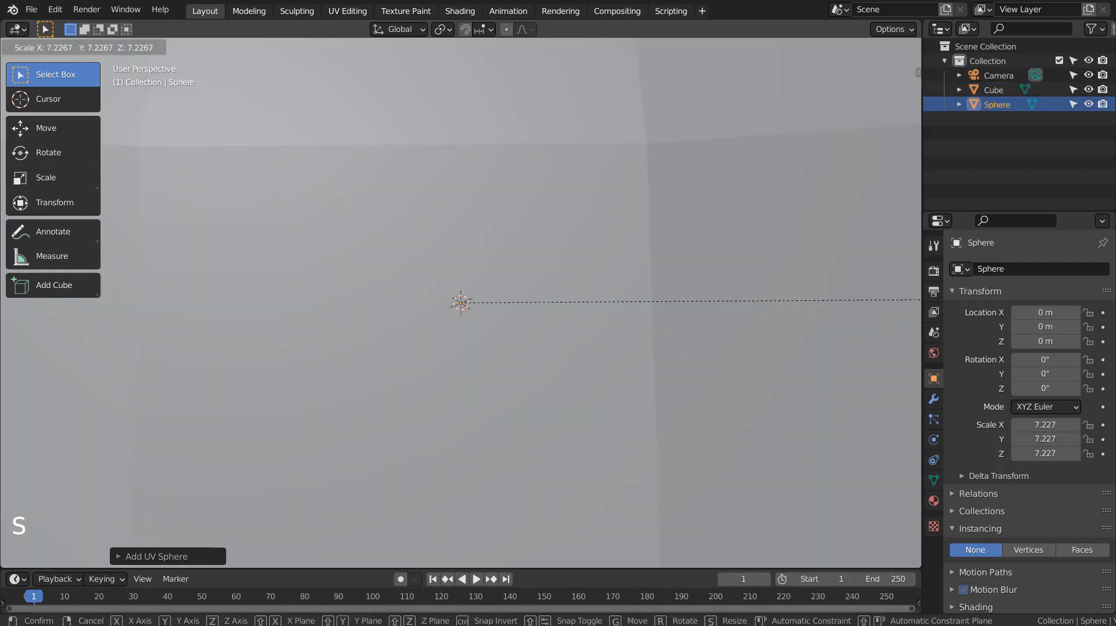
click(769, 310)
scroll(769, 310, down, 5)
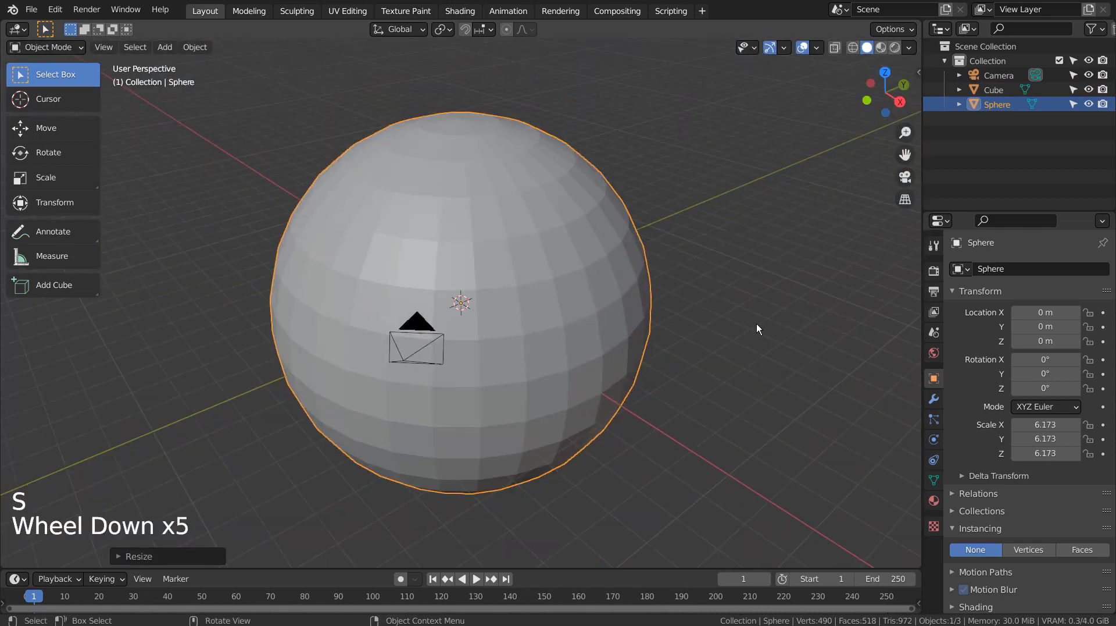
middle_drag(756, 323, 674, 312)
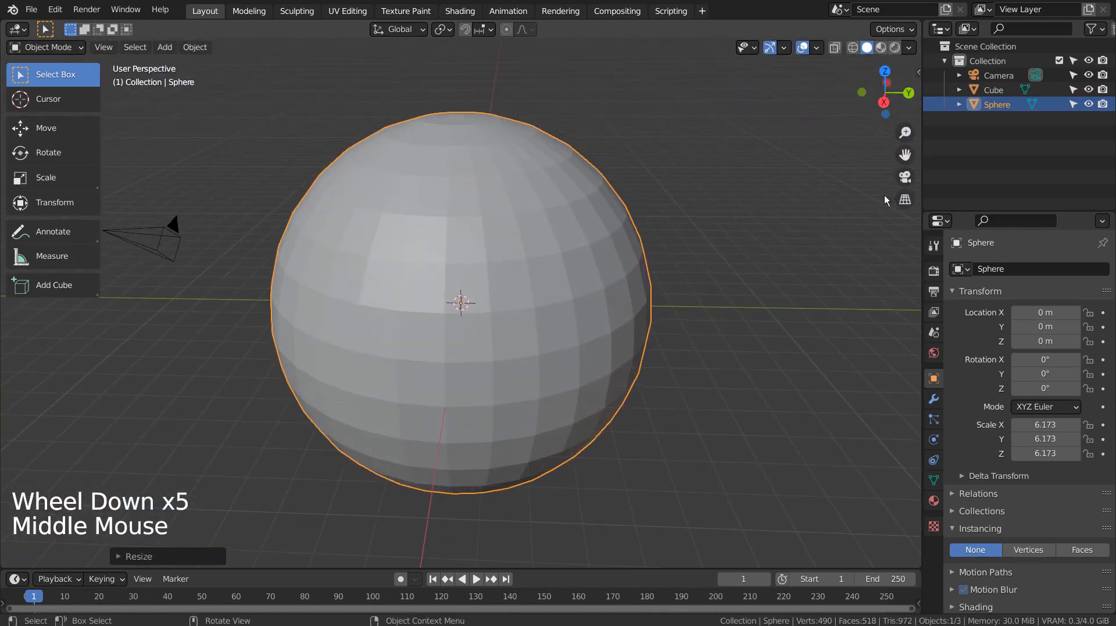
Step: Enable the viewport's Statistics overlay and check the cube's mesh counts in Edit Mode
click(992, 90)
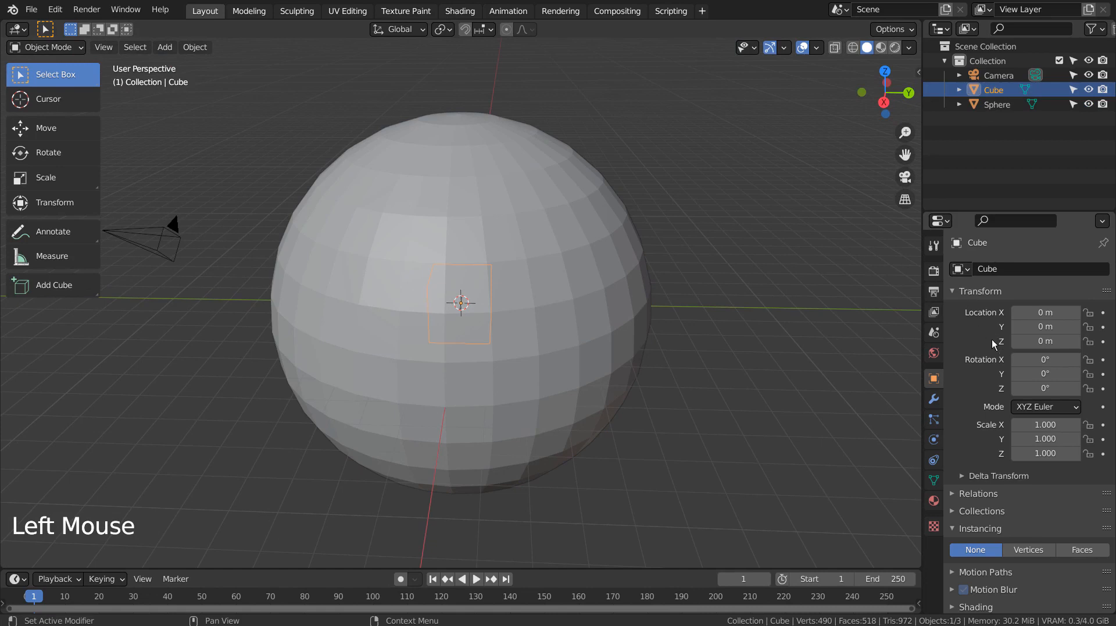
click(817, 48)
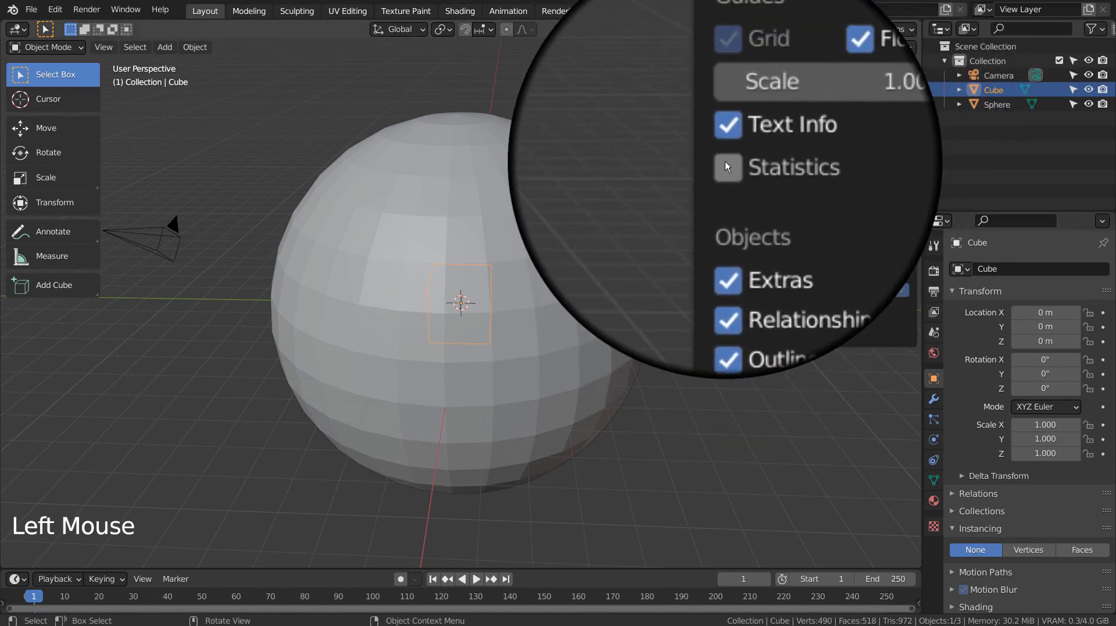
click(741, 165)
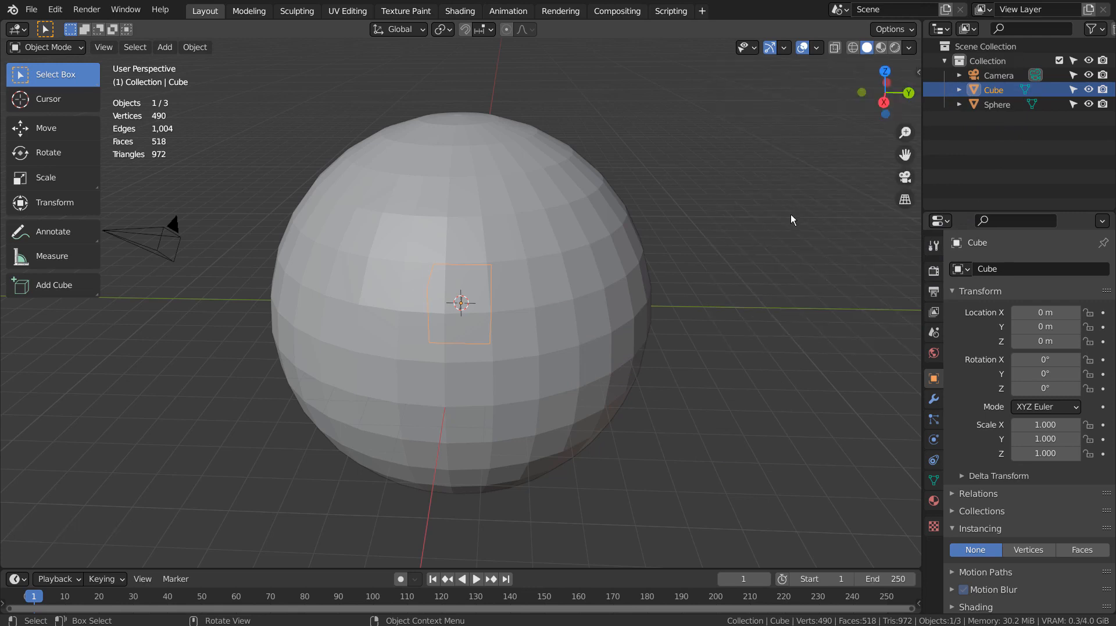
click(978, 90)
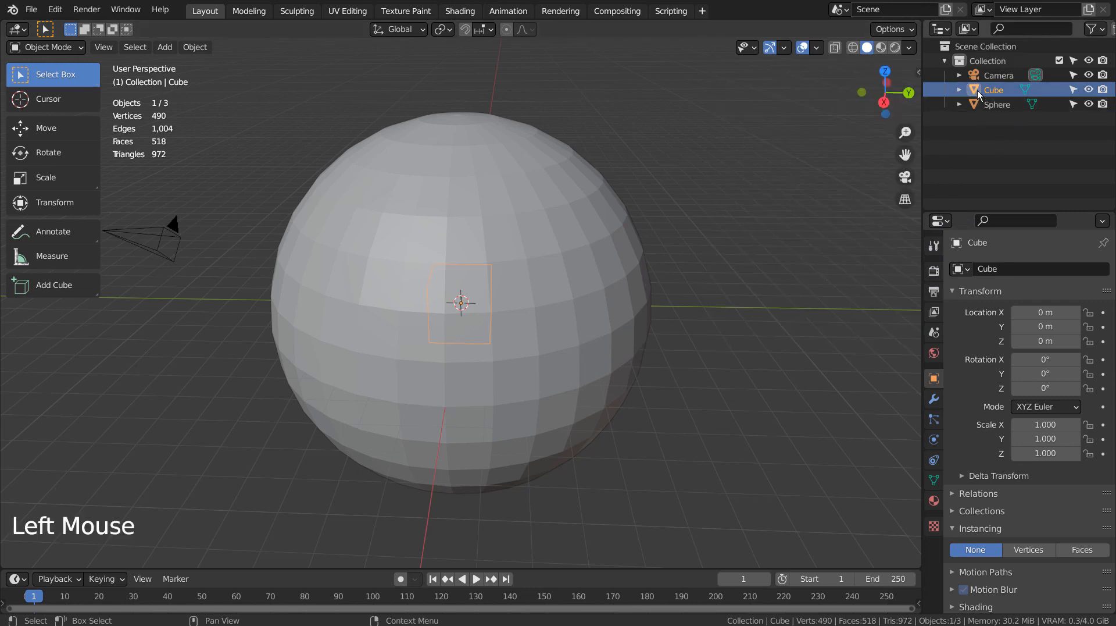
key(Tab)
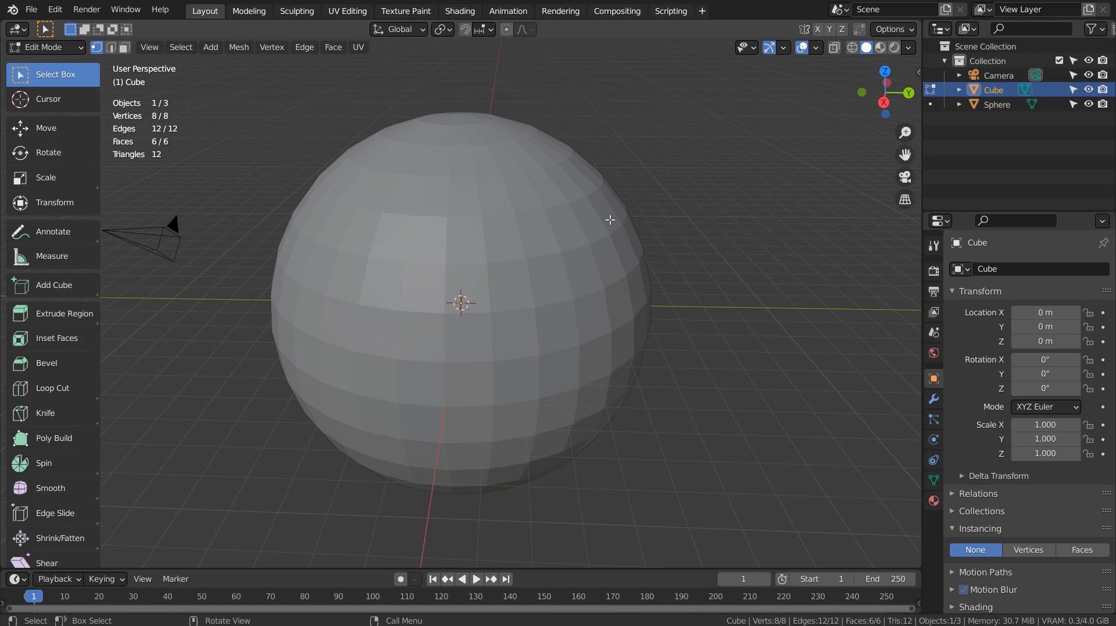
key(Tab)
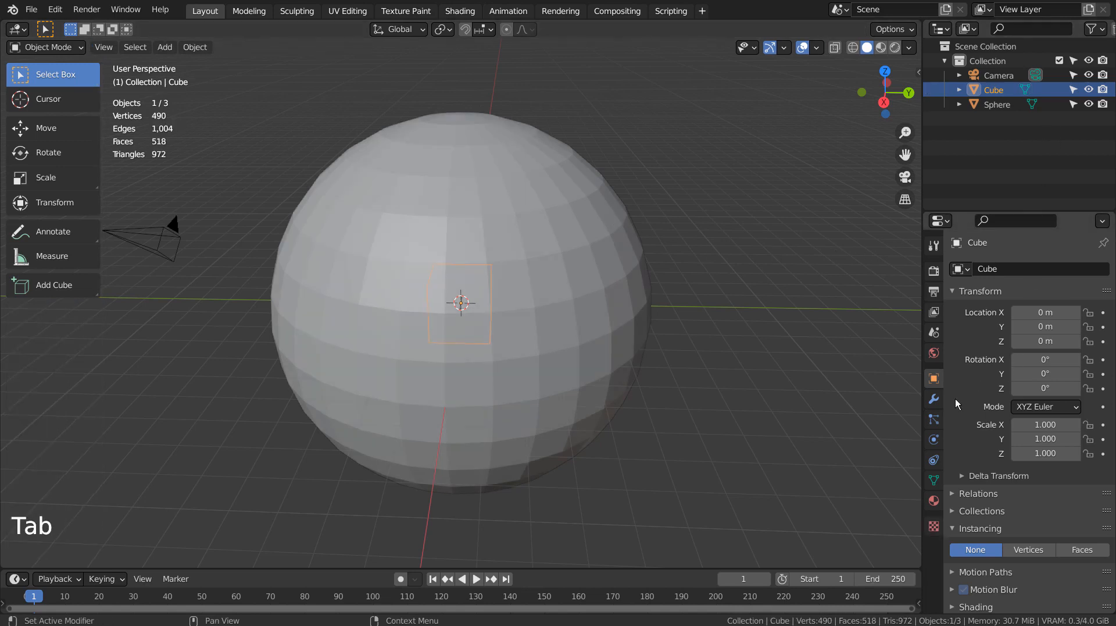
Step: Hide the sphere in the viewport and add a Hair particle system to the cube
click(936, 399)
click(935, 420)
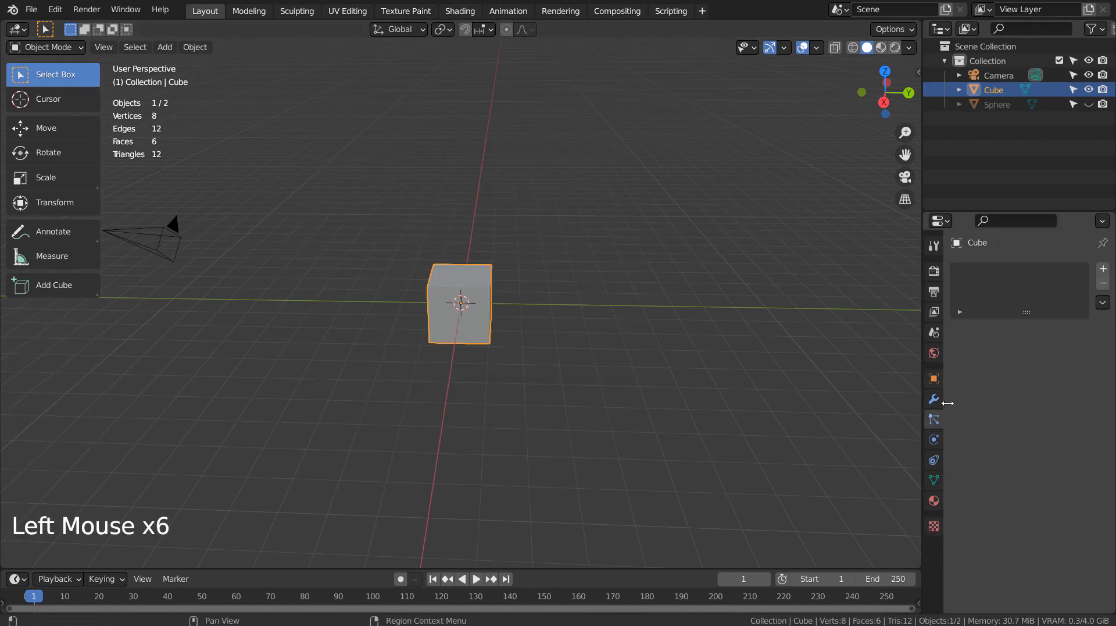
click(1105, 272)
click(1053, 349)
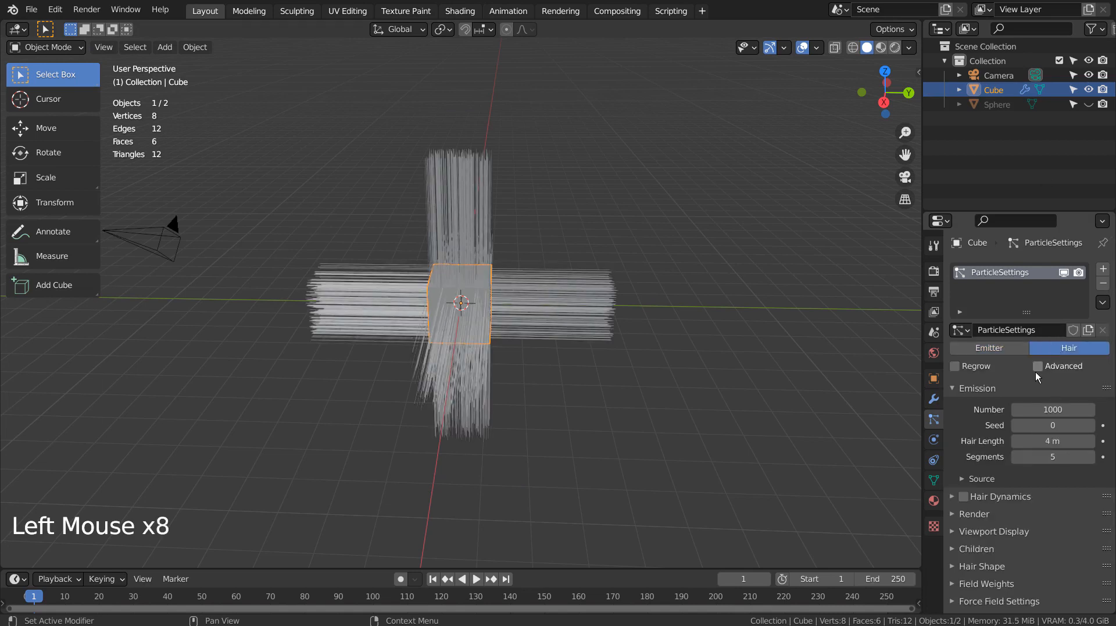
Step: Render the cube's hair particles as Object, using Sphere as the instance object
scroll(1037, 377, down, 7)
click(965, 465)
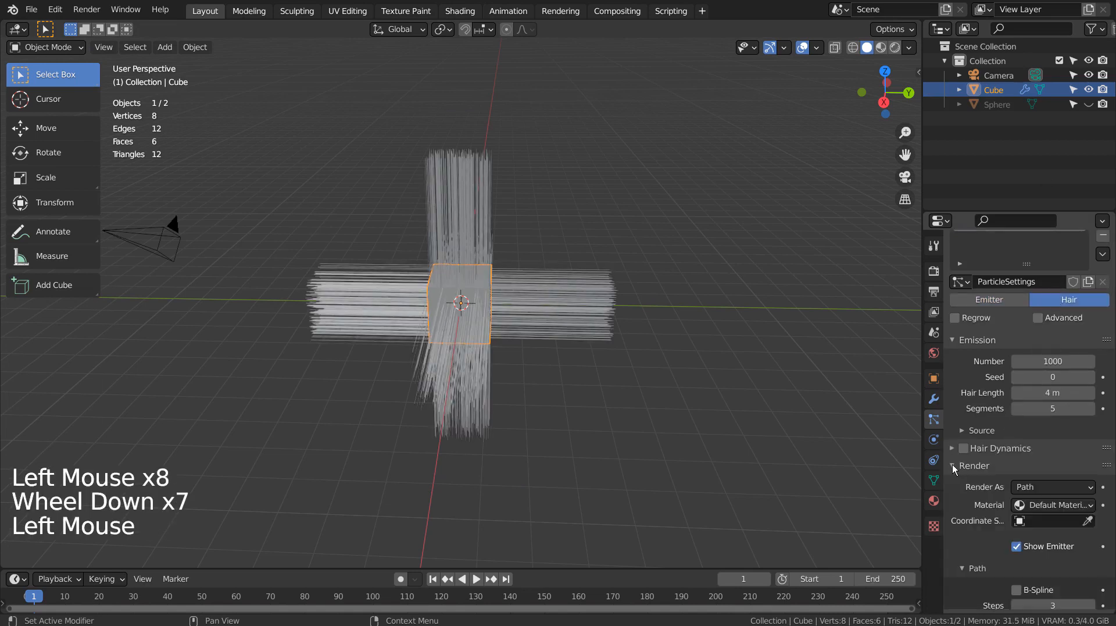
scroll(966, 465, down, 5)
click(1051, 372)
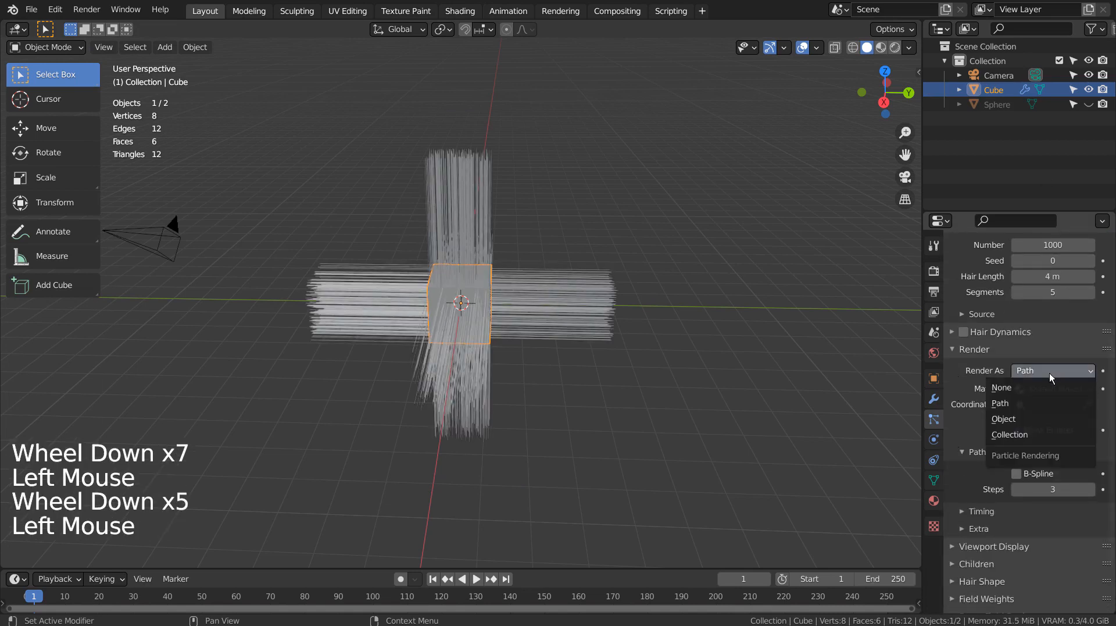
click(1024, 419)
click(1024, 483)
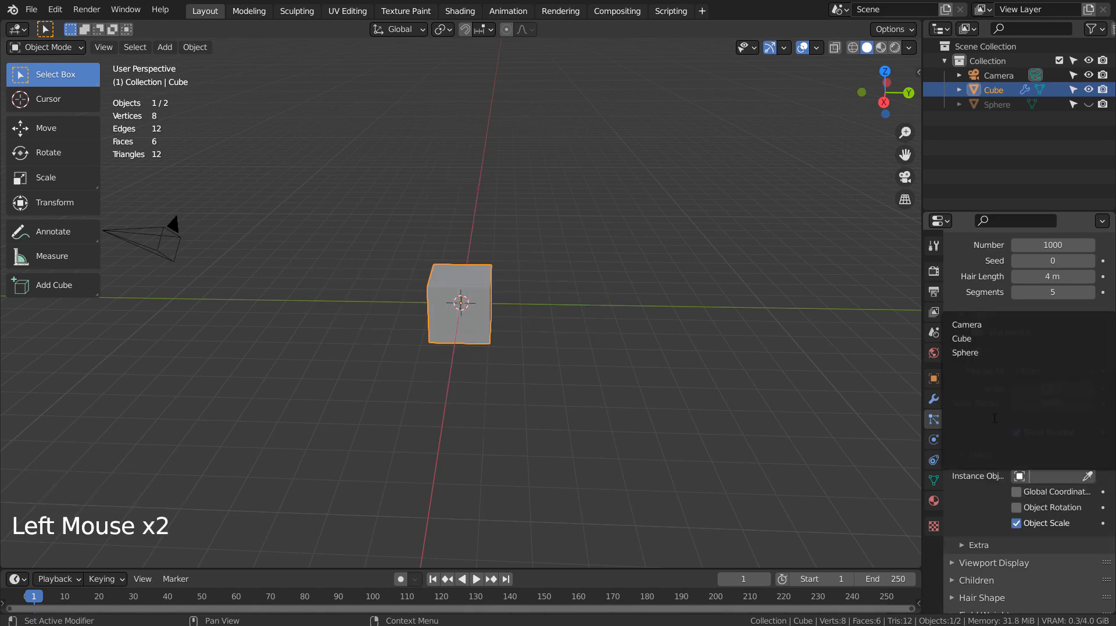
click(980, 352)
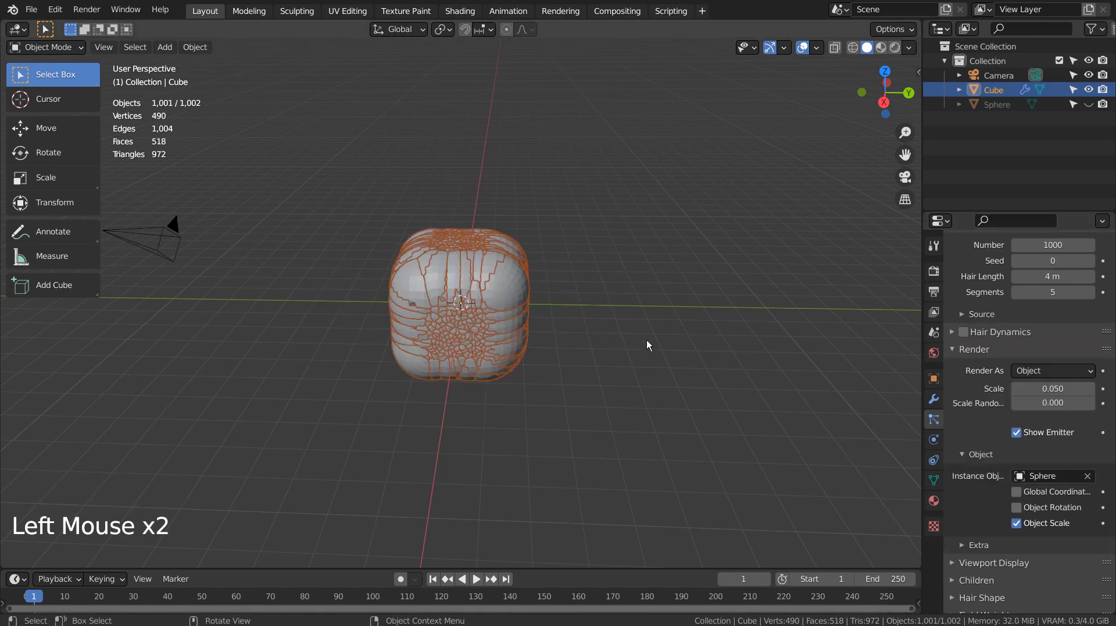
Step: Set the particle number to 8 and reduce the particles' render scale to 0.014
scroll(642, 340, up, 7)
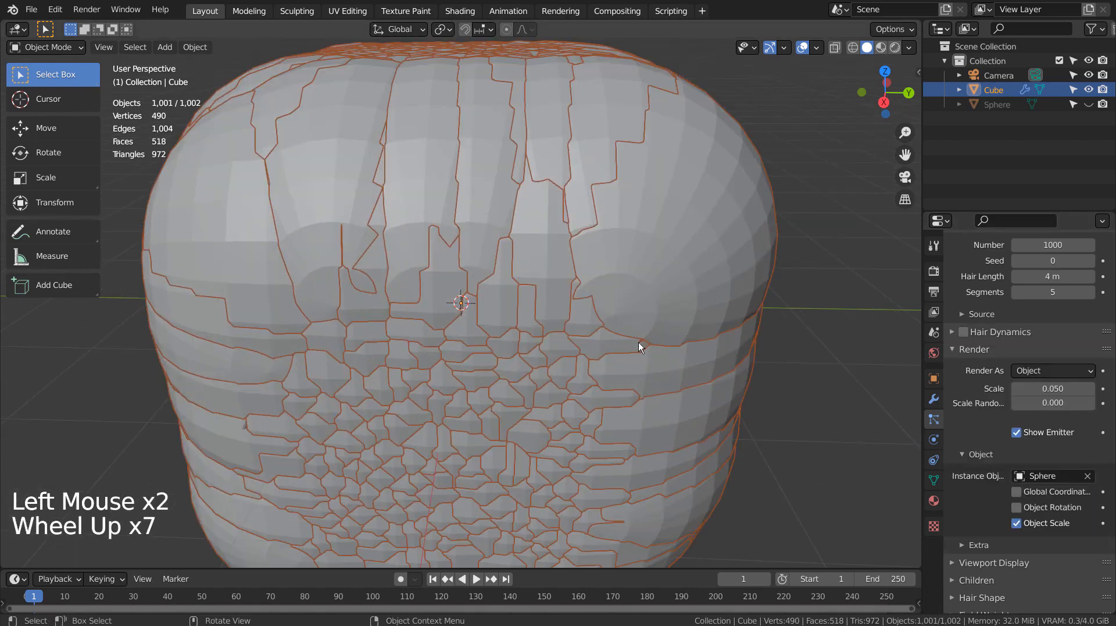
click(1046, 245)
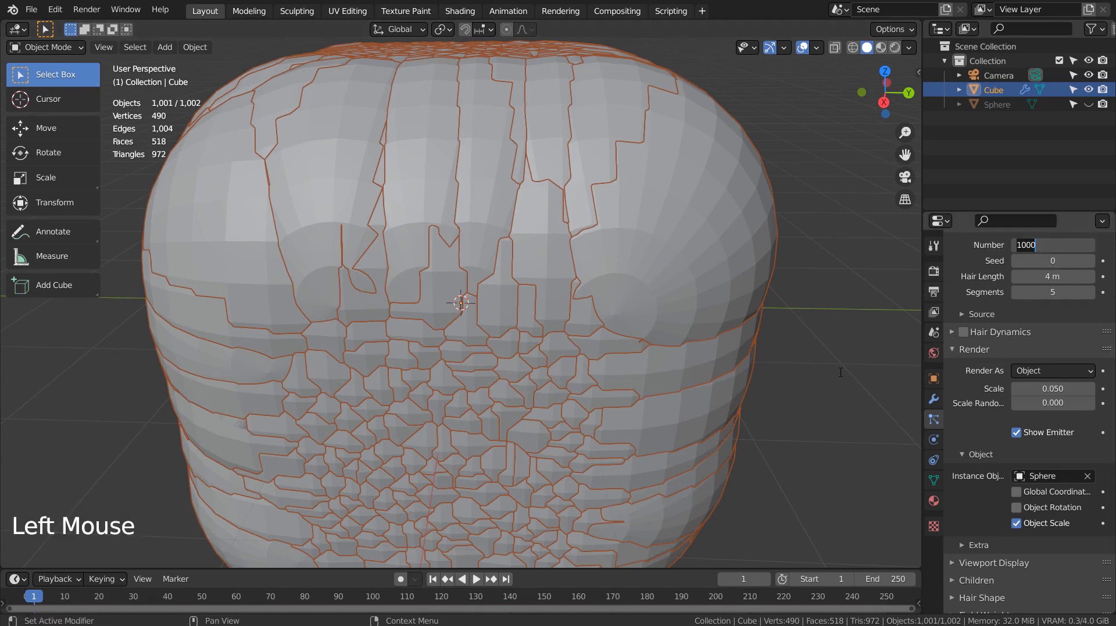
text(8)
key(Return)
middle_drag(840, 372, 779, 279)
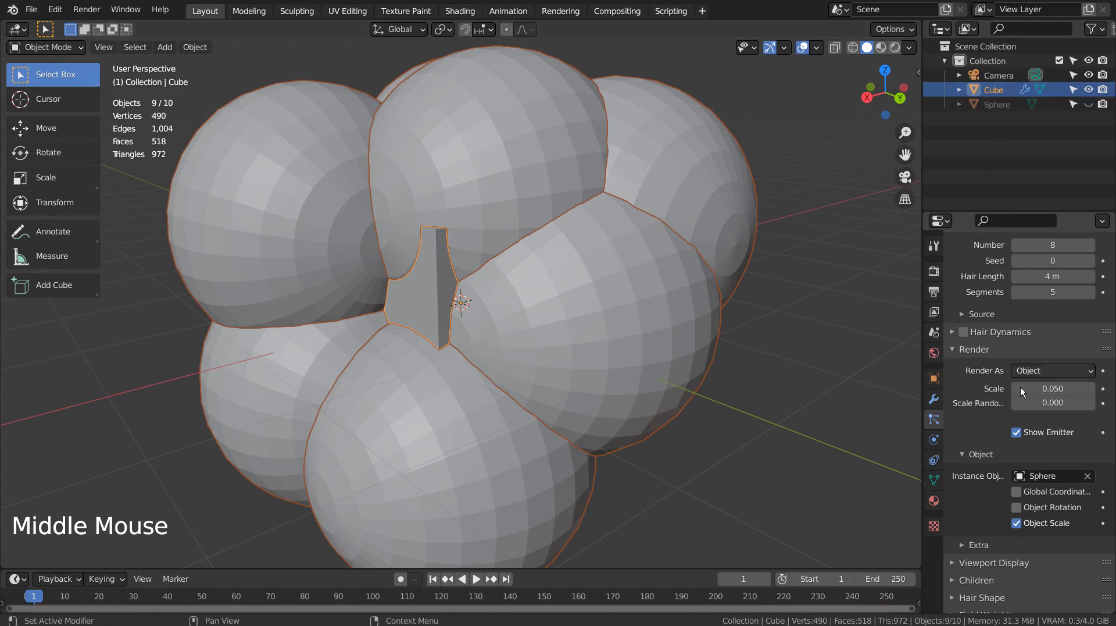
mouse_move(1060, 388)
shift+mouse_down()
mouse_move(1041, 388)
mouse_move(1070, 388)
mouse_move(1043, 388)
shift+mouse_up()
middle_drag(711, 389, 608, 424)
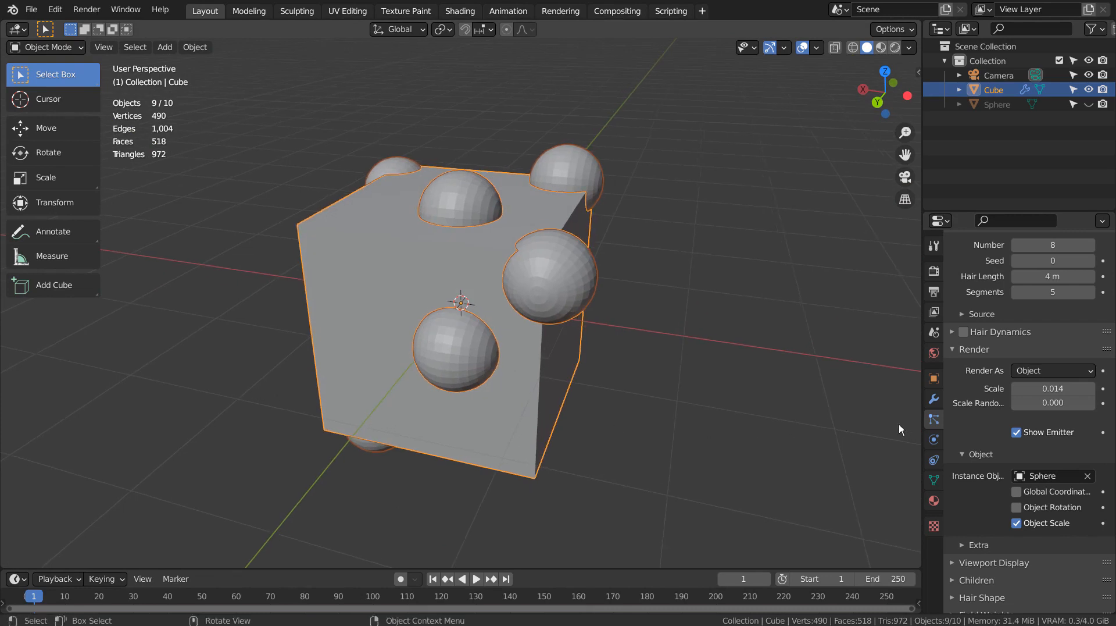
Step: Turn off Random Order in the cube's particle Source settings, keep Even Distribution enabled, and inspect the spheres' distribution around the cube
click(965, 313)
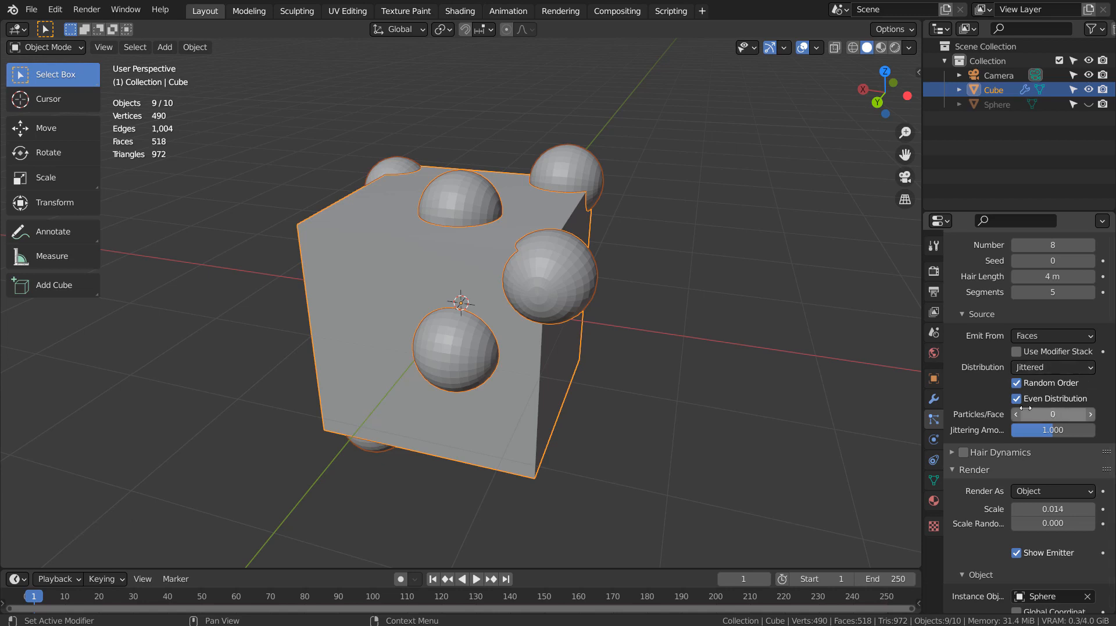
click(1015, 383)
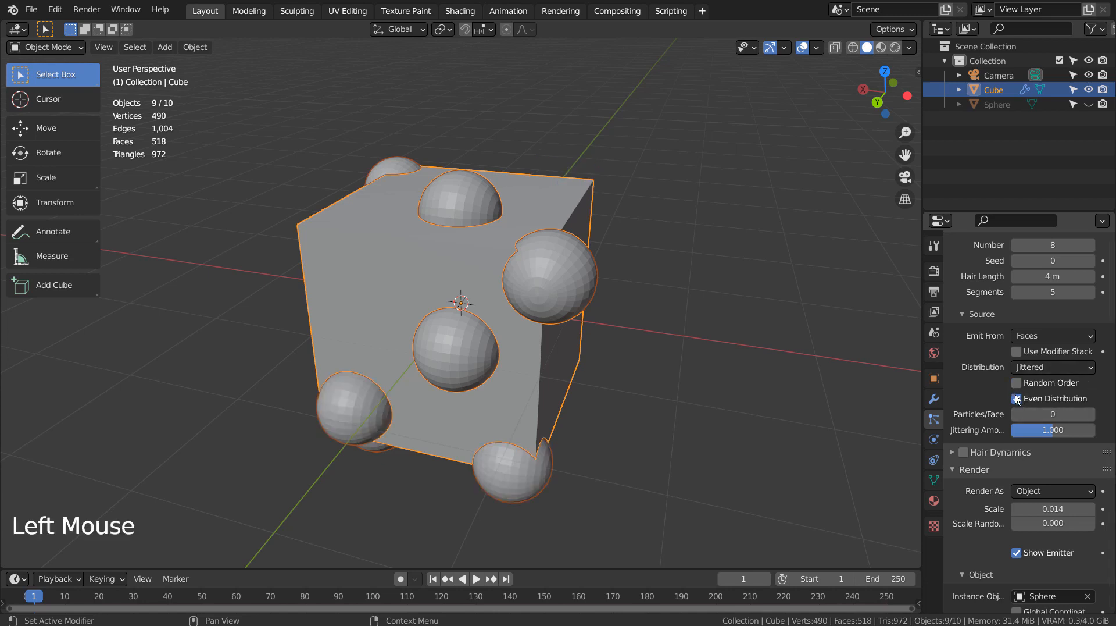
click(1017, 399)
middle_drag(872, 428, 489, 431)
Step: Delete the cube and unhide the sphere in the viewport
key(x)
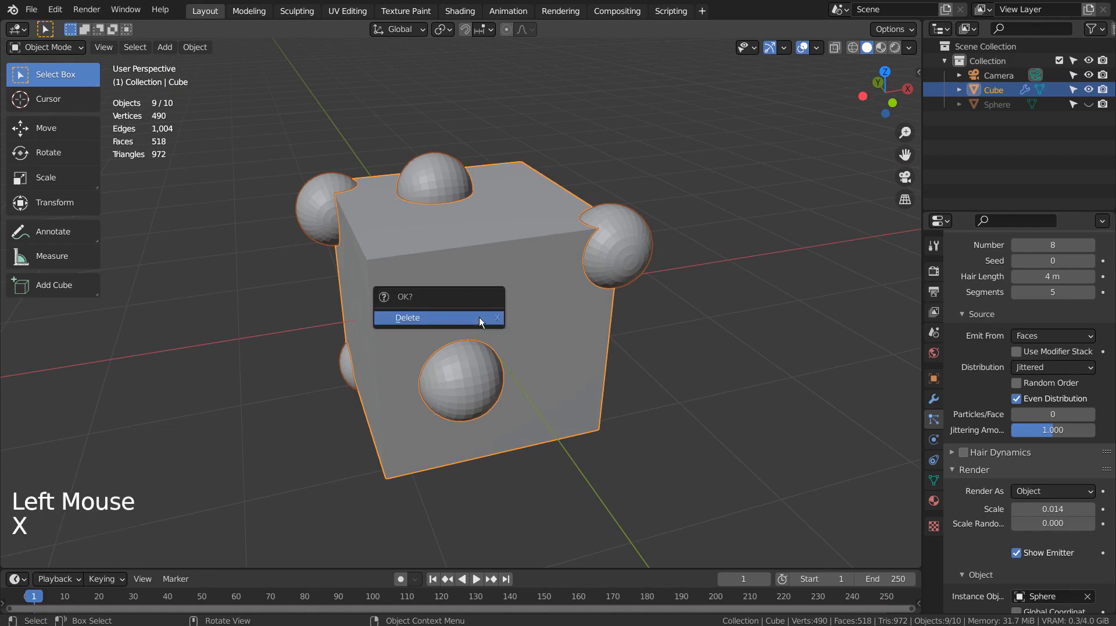
click(480, 317)
key(x)
click(1013, 106)
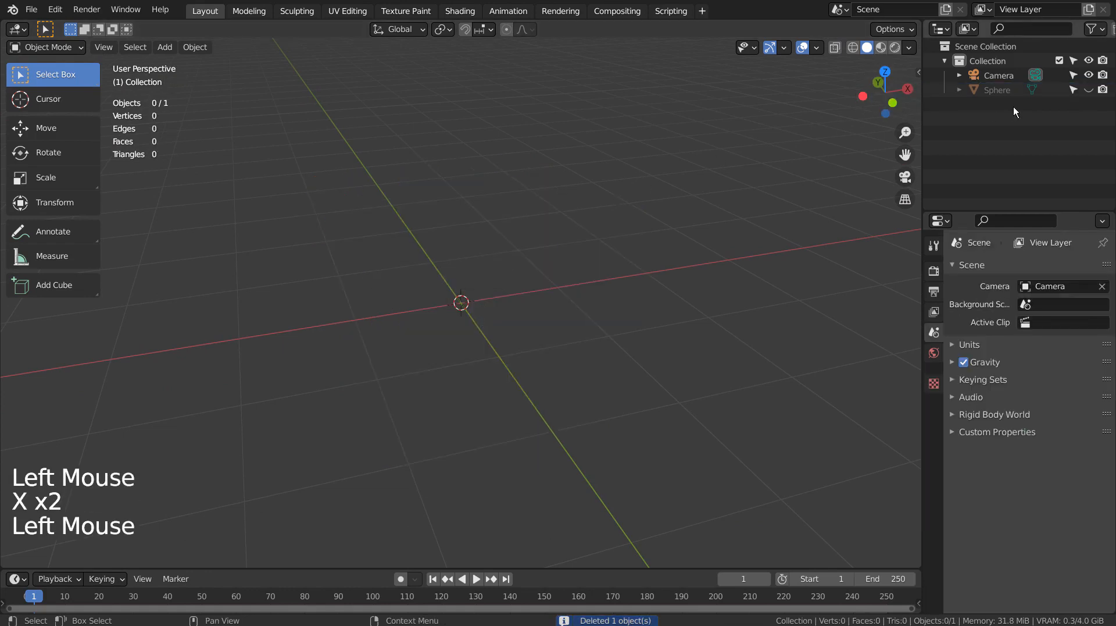
click(1089, 89)
Step: Scale the sphere down uniformly to roughly a quarter of its size
scroll(714, 310, down, 6)
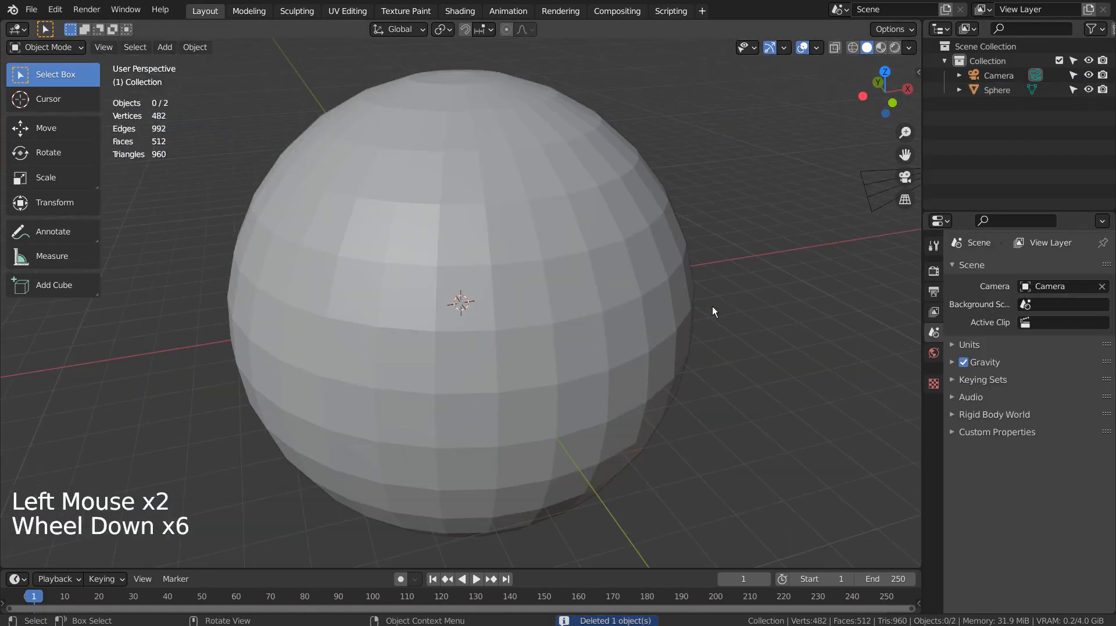
click(563, 280)
key(s)
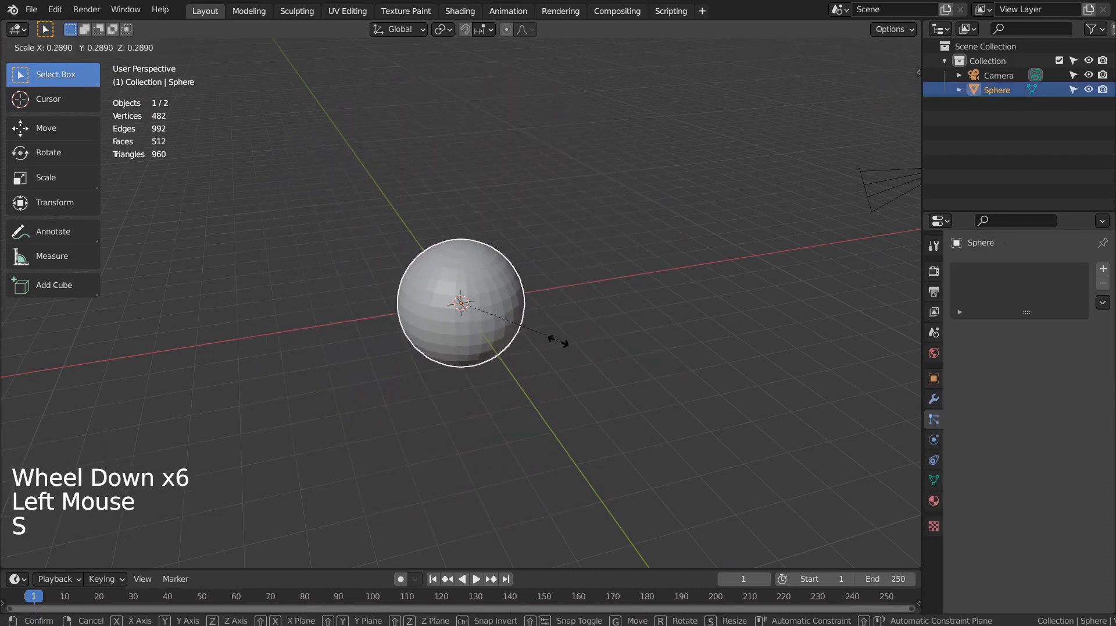
click(622, 312)
Step: Add a new cube mesh at the origin and scale it down until it sits well inside the sphere
key(shift+a)
mouse_move(659, 266)
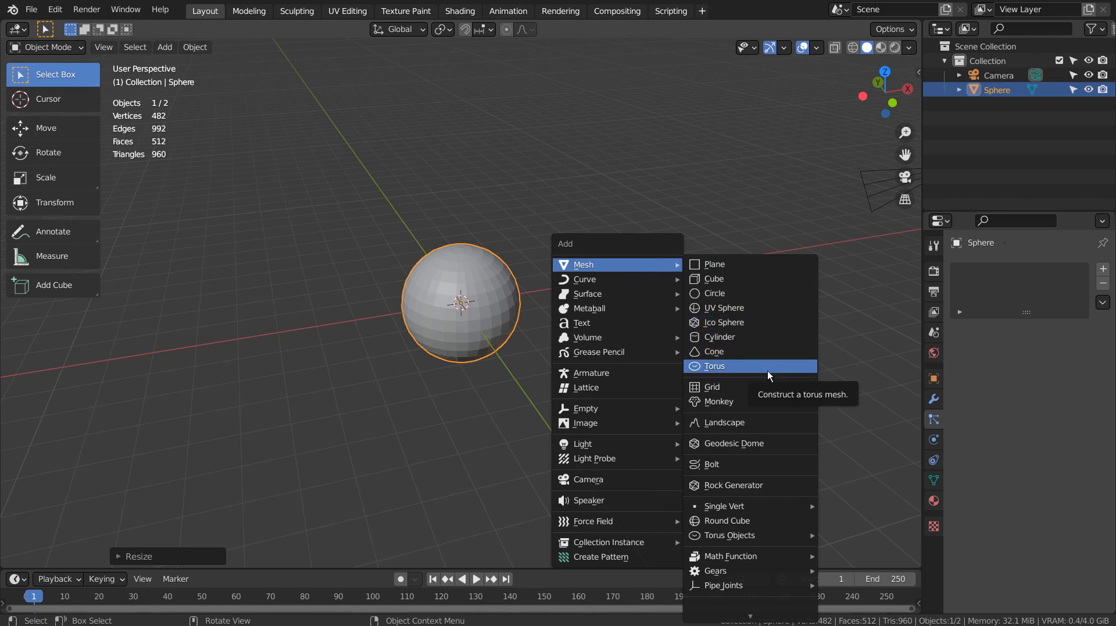
click(765, 280)
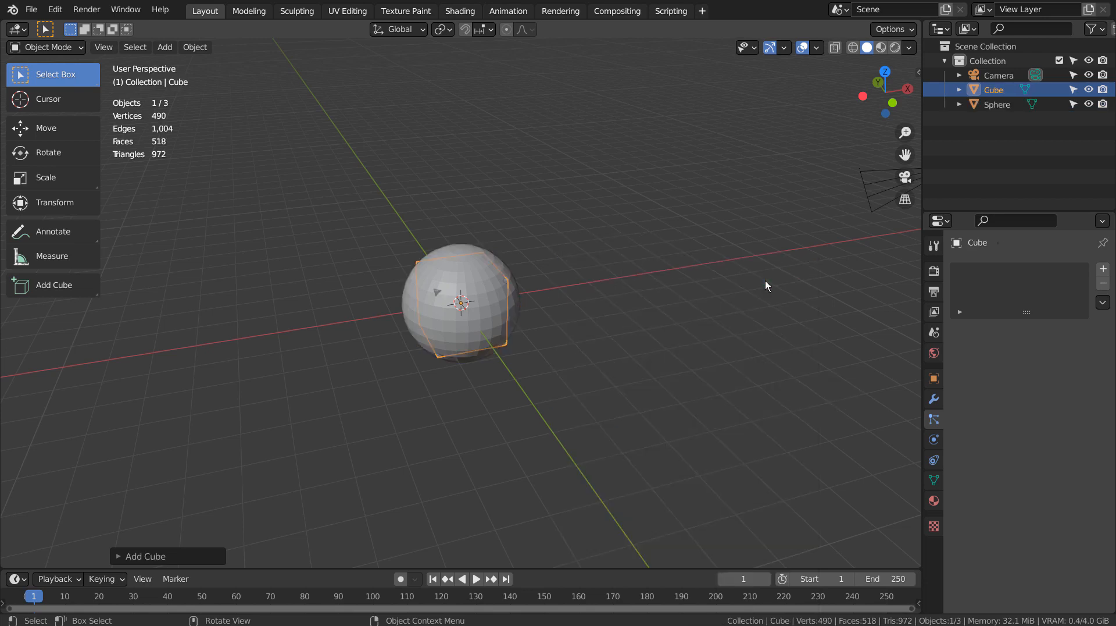
key(s)
click(584, 259)
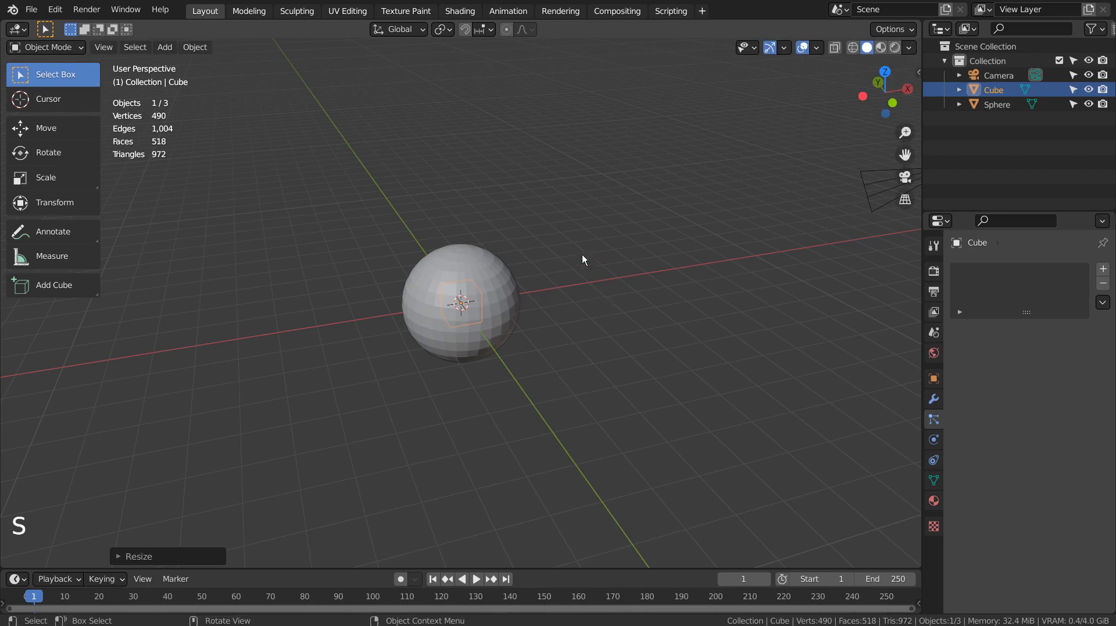
Step: Add a particle system of type Hair to the sphere
click(513, 289)
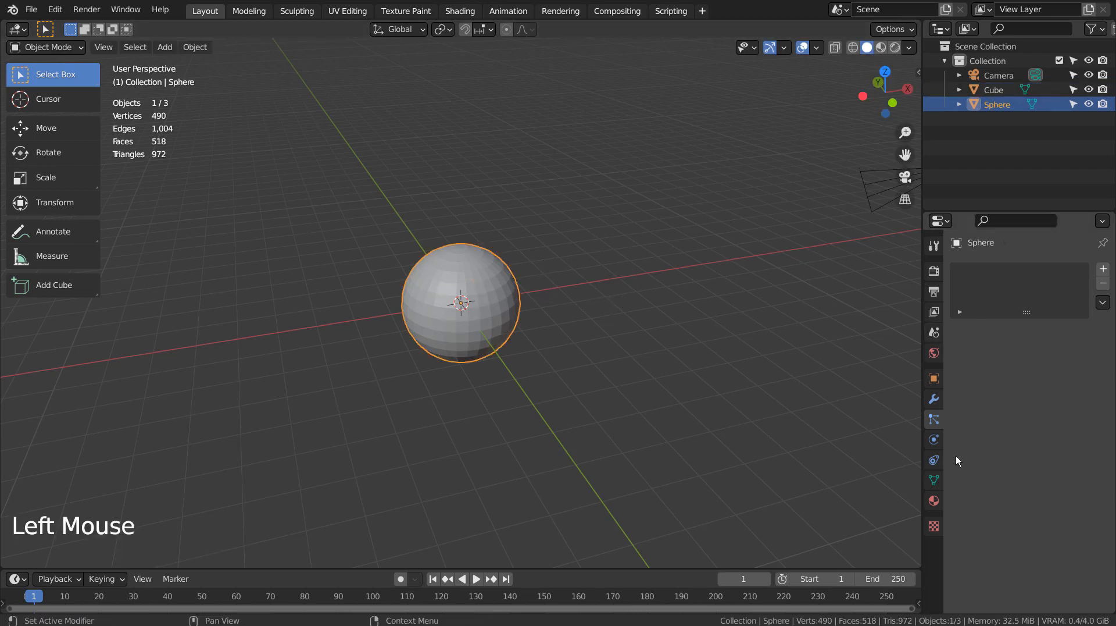
click(1104, 269)
click(1069, 348)
scroll(1019, 500, down, 5)
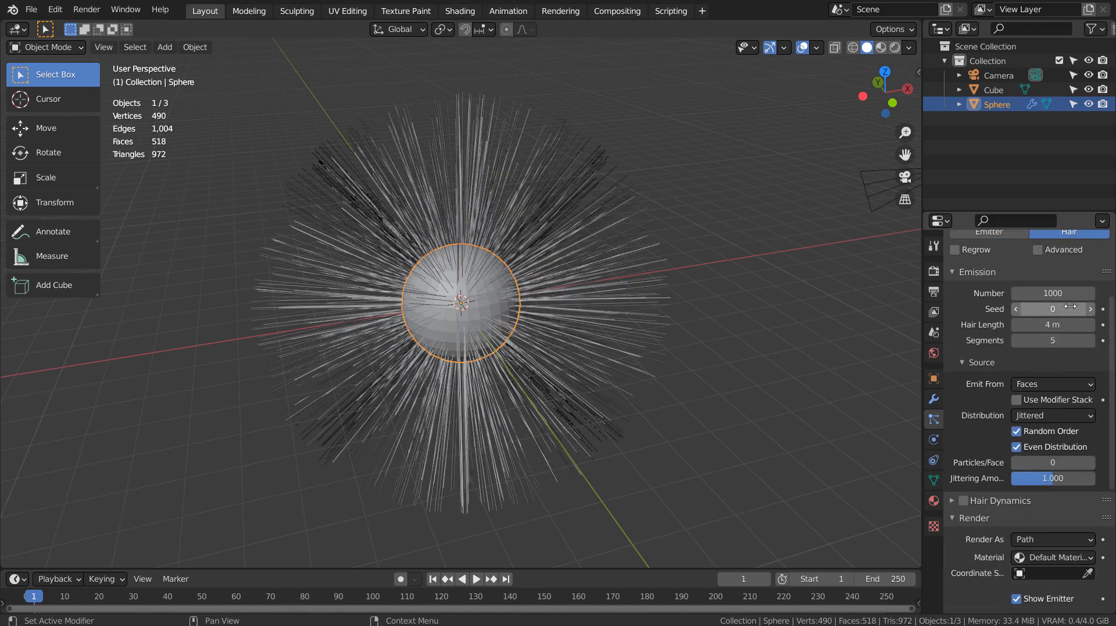
Step: Check the sphere's vertex count in Edit Mode, then return to Object Mode
scroll(1070, 317, up, 4)
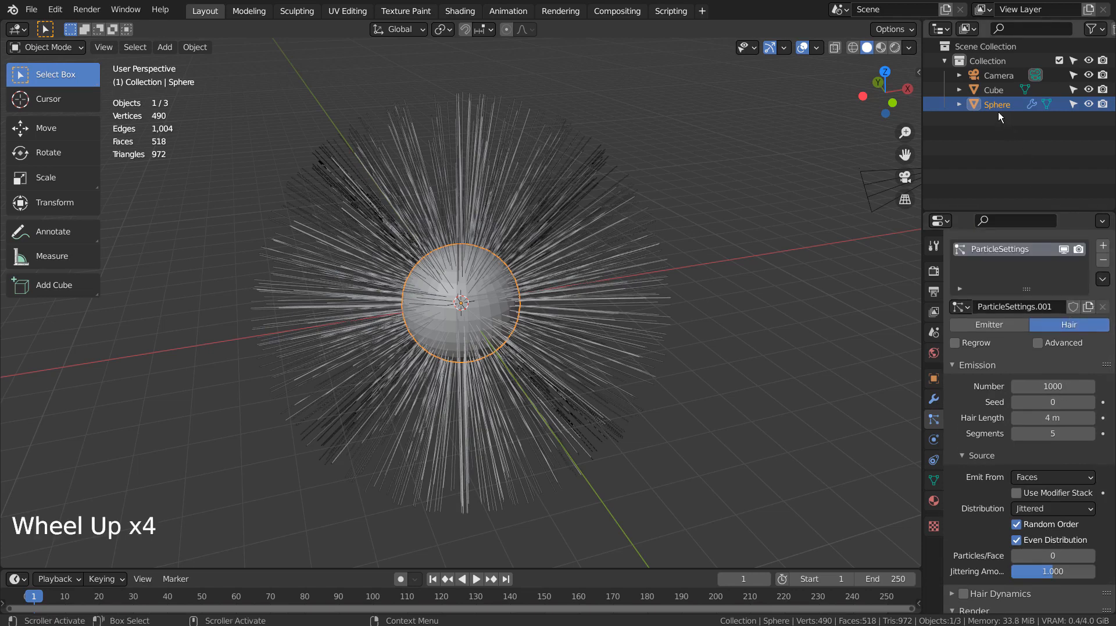
key(Tab)
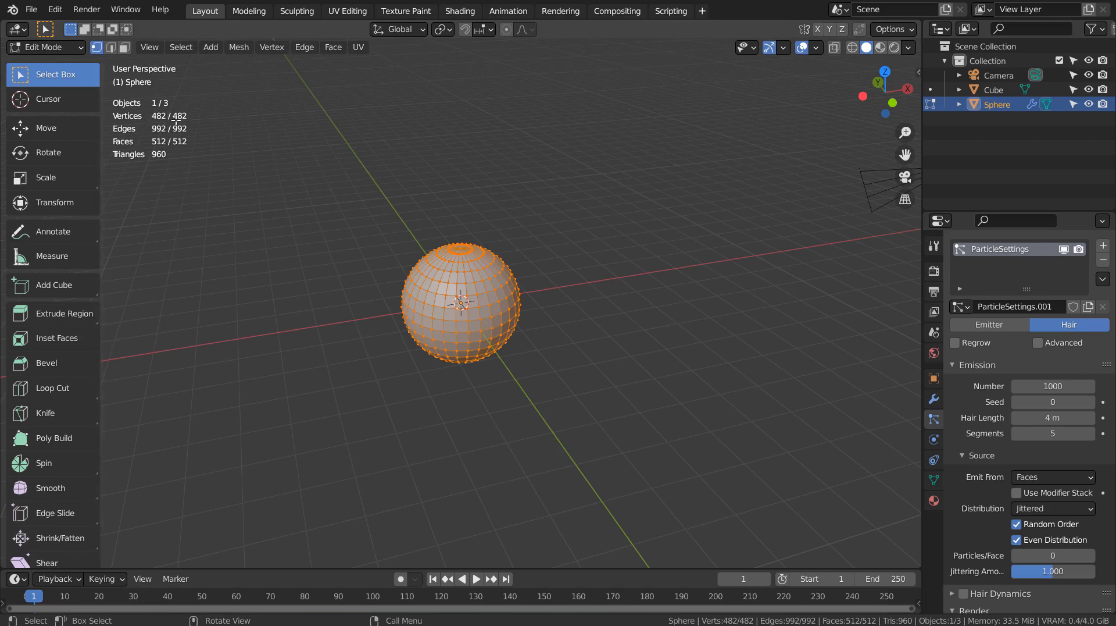
key(Tab)
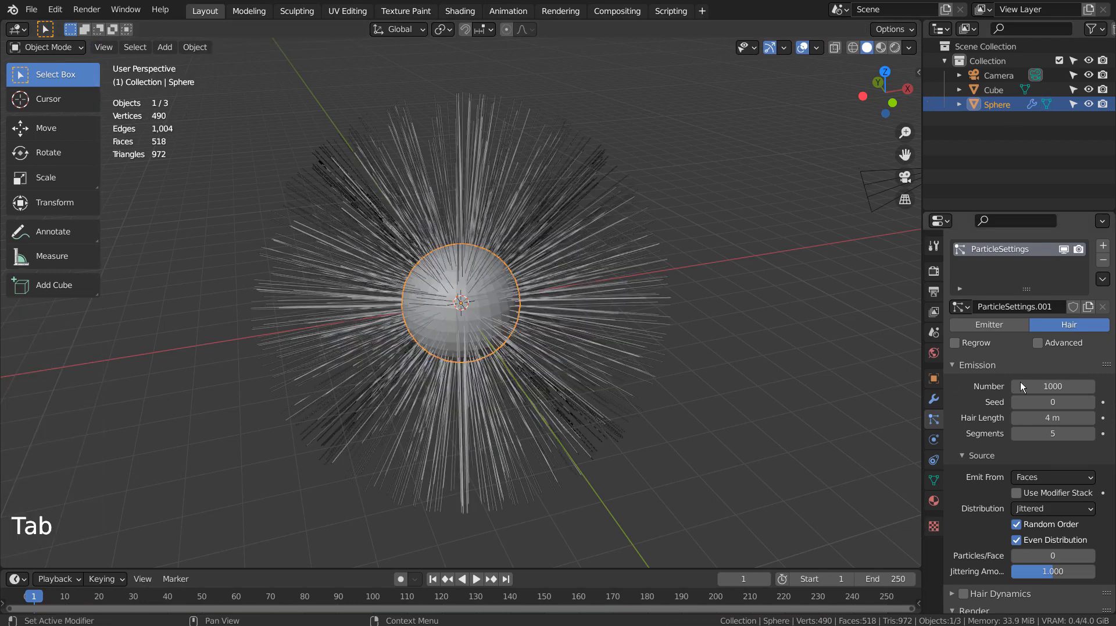
Step: Set the sphere's particle number to 482 and render the hairs as Object, using Cube as the instance object
scroll(1041, 384, down, 5)
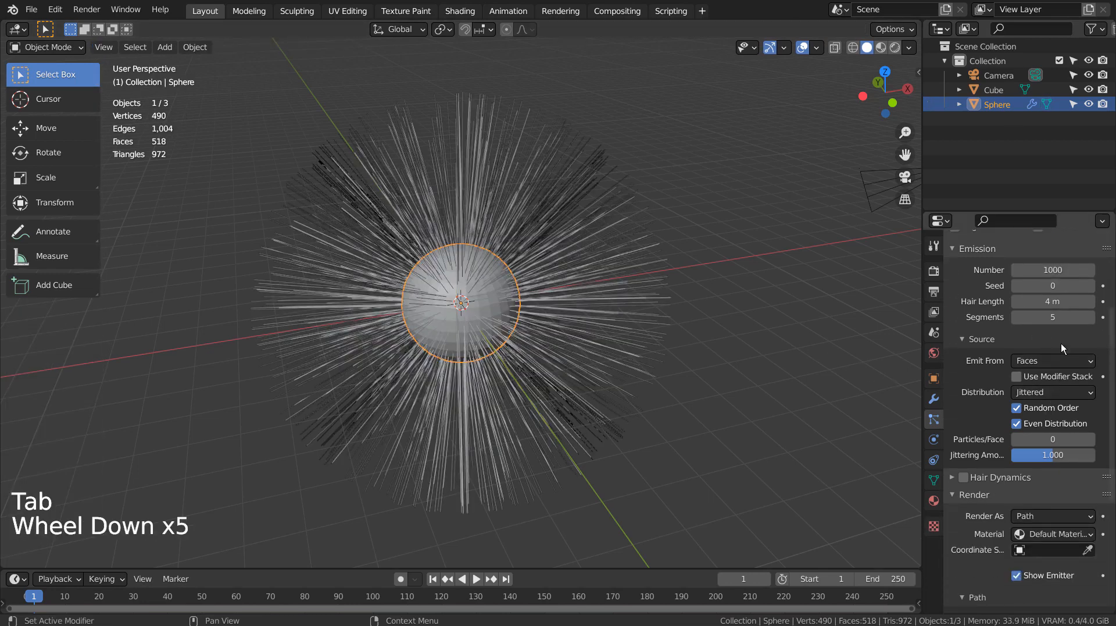
scroll(1062, 343, up, 4)
scroll(1077, 455, down, 1)
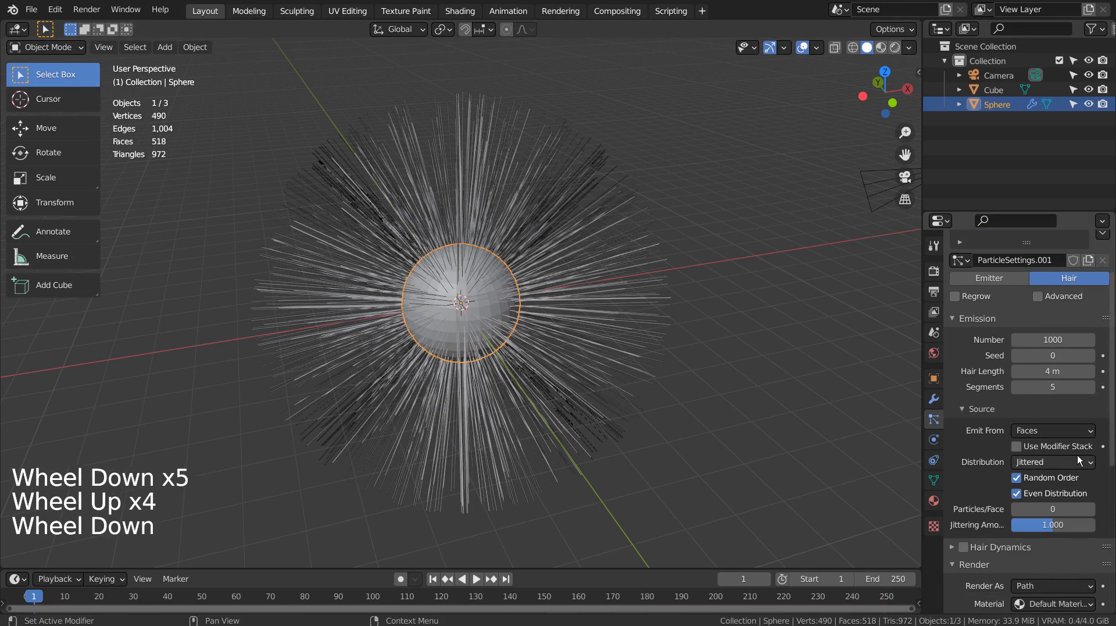
scroll(1075, 462, down, 4)
drag(1055, 492, 1043, 537)
scroll(1044, 543, down, 10)
click(1046, 481)
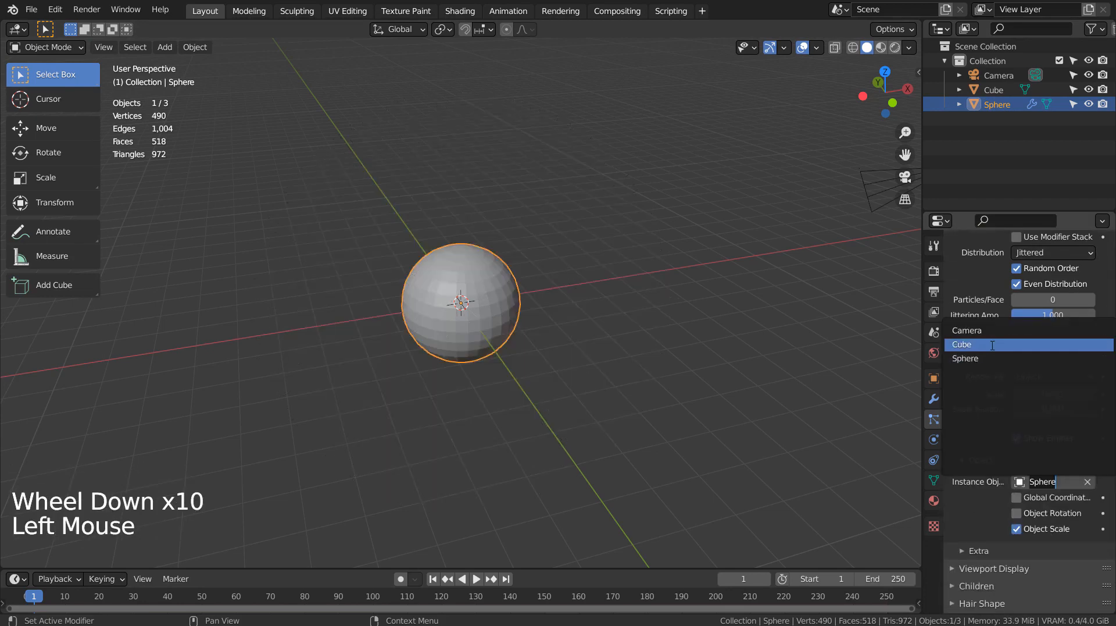
click(993, 341)
scroll(633, 342, up, 6)
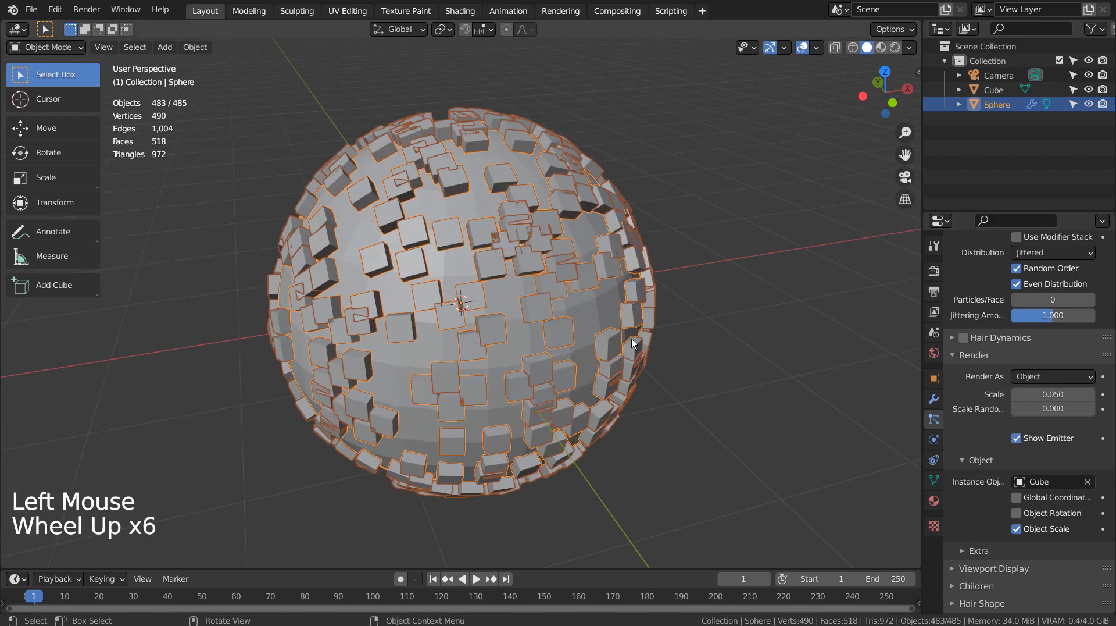
Step: Reduce the render scale of the sphere's particles to 0.022
scroll(1028, 460, down, 4)
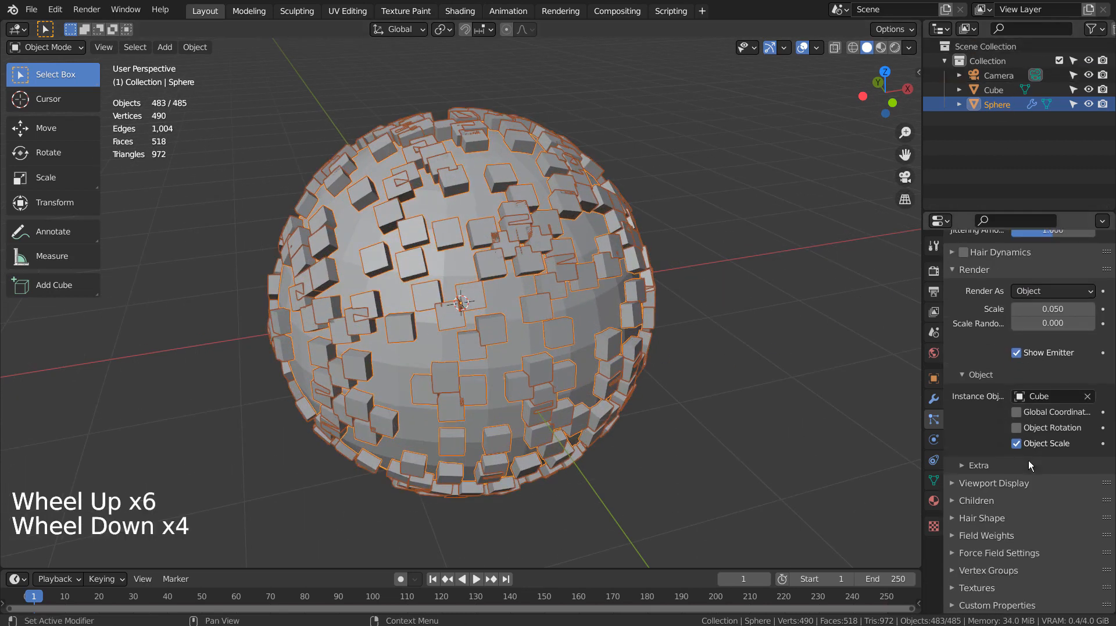
scroll(1028, 458, up, 5)
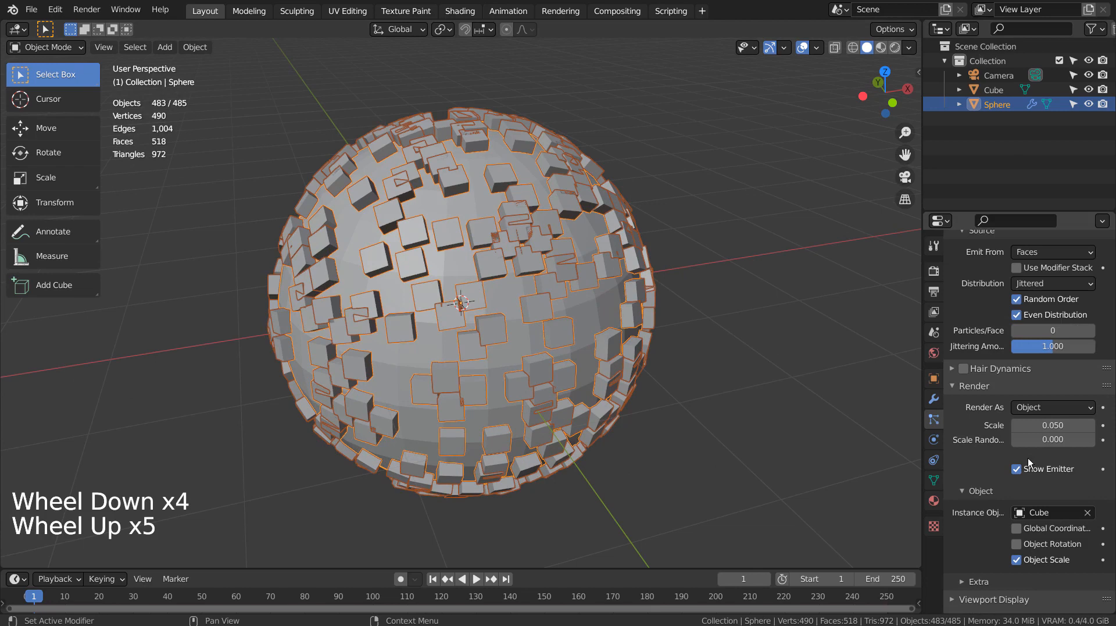
shift+click(1053, 425)
shift+drag(1053, 425, 1026, 425)
middle_drag(907, 417, 838, 416)
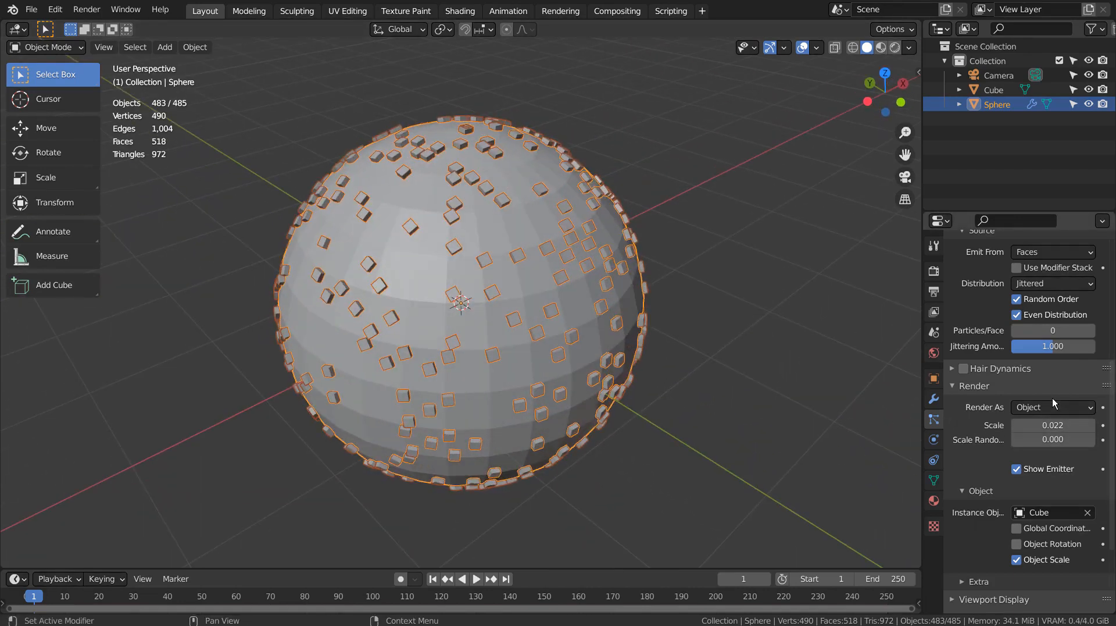
Step: Emit the sphere's particles from Vertices with Use Modifier Stack and Random Order turned off
scroll(1067, 391, up, 5)
click(1066, 369)
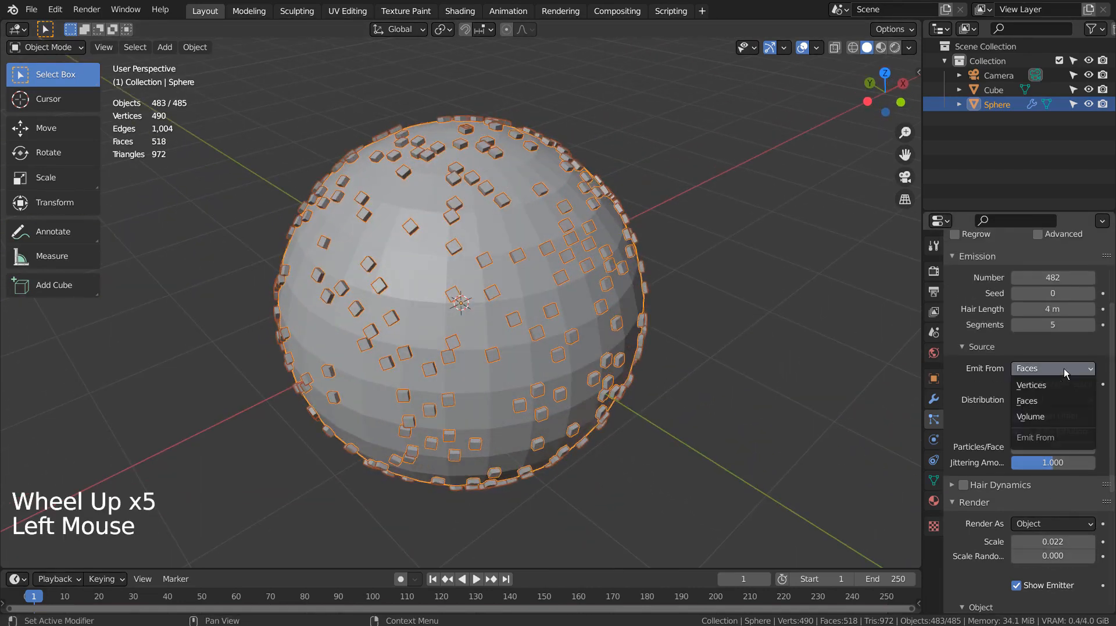
click(1052, 387)
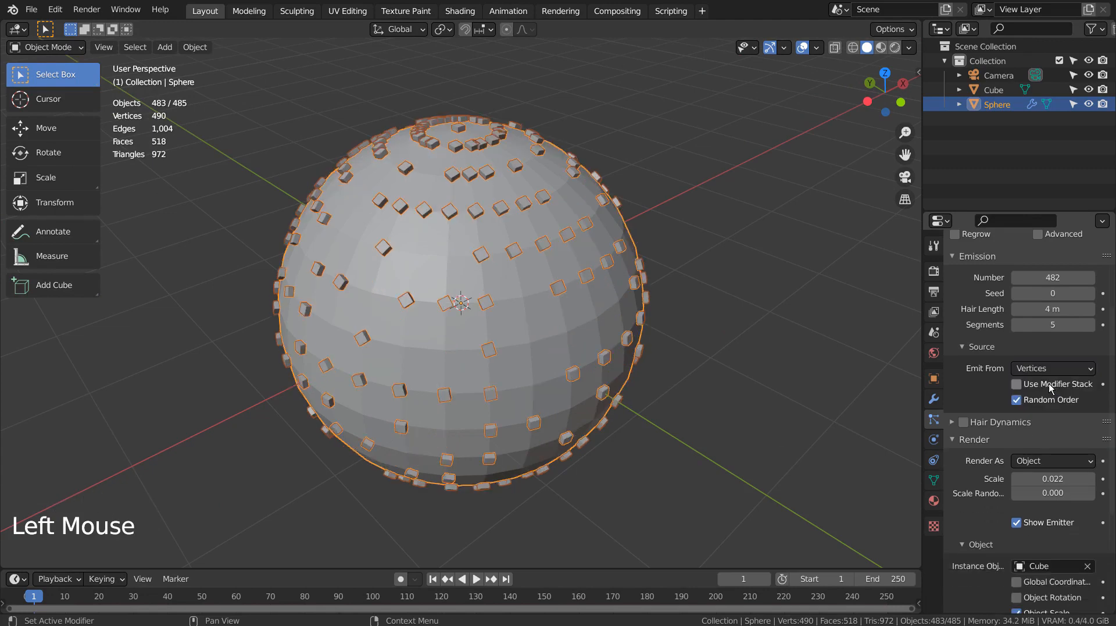
click(1017, 385)
click(1019, 401)
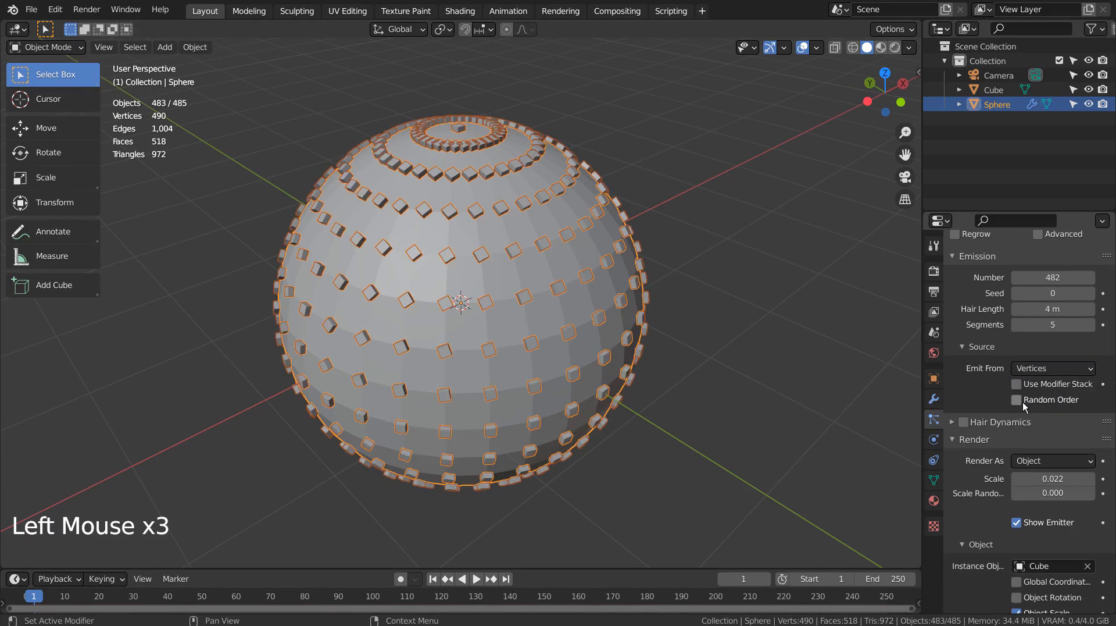
Step: Reduce the particles' render scale to 0.010 and inspect the small cubes around the sphere
middle_drag(755, 442, 516, 326)
middle_drag(550, 310, 731, 478)
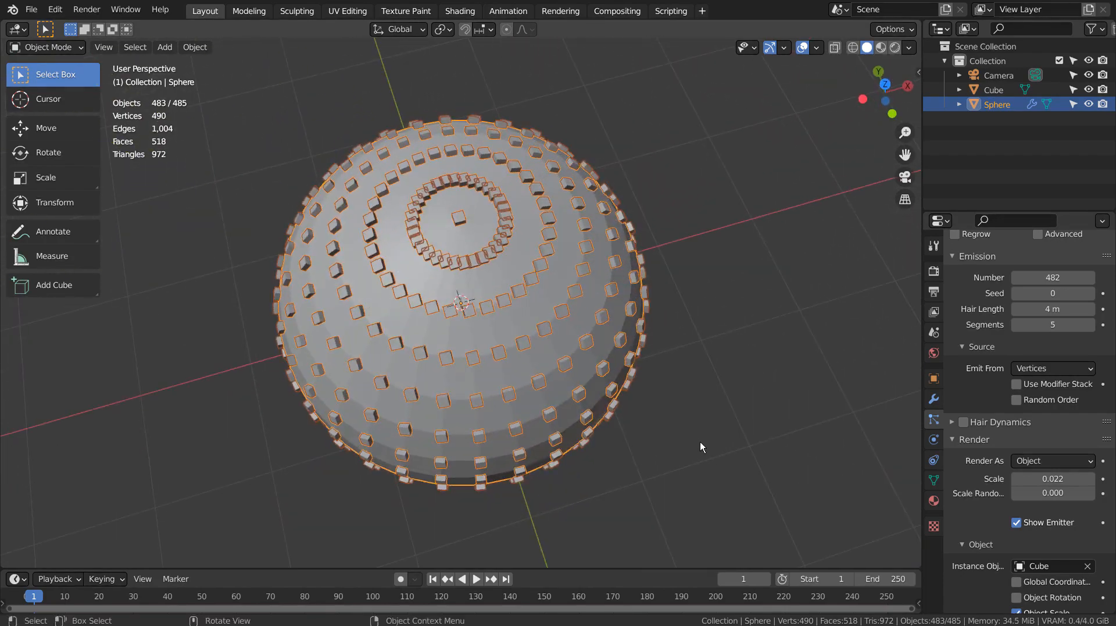
scroll(511, 270, up, 3)
middle_drag(541, 232, 535, 273)
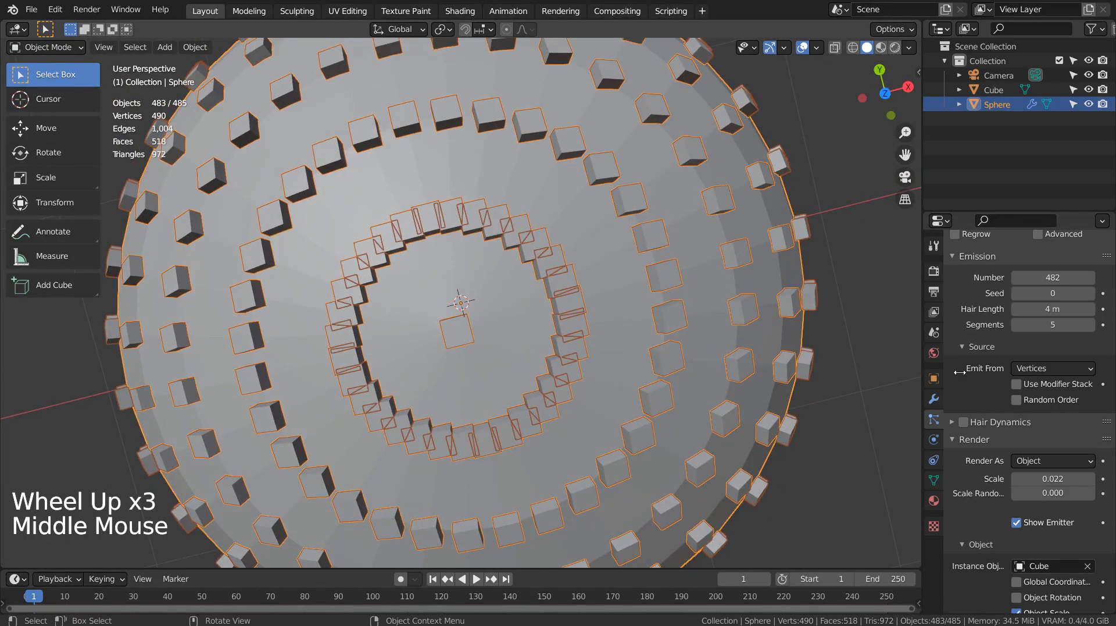
shift+drag(1053, 478, 1029, 478)
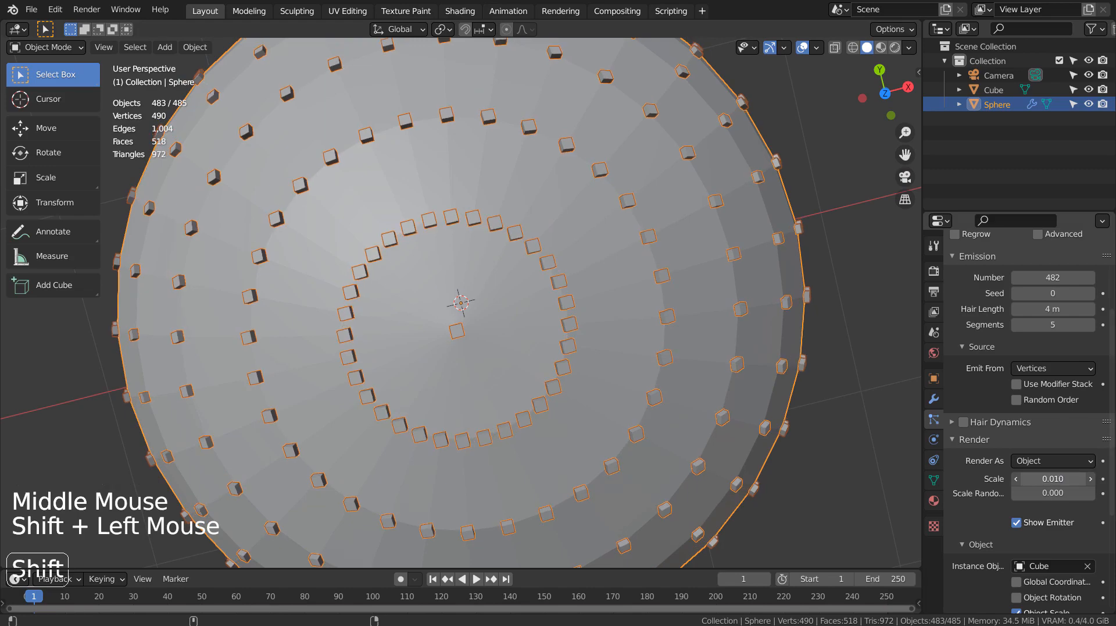
middle_drag(913, 440, 755, 298)
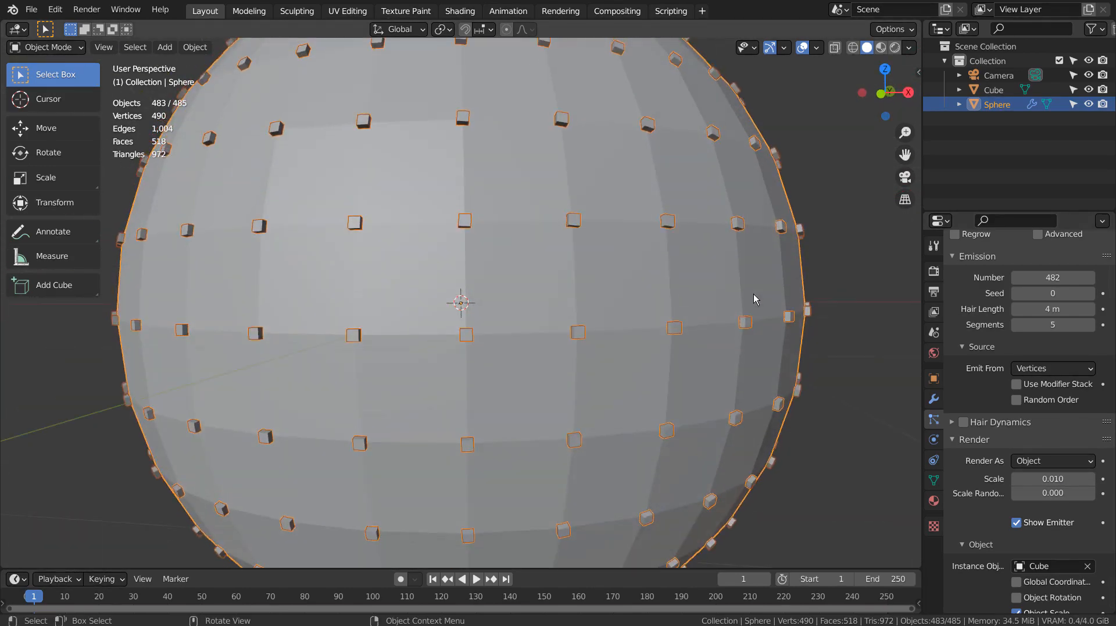
scroll(759, 373, down, 4)
middle_drag(759, 372, 629, 327)
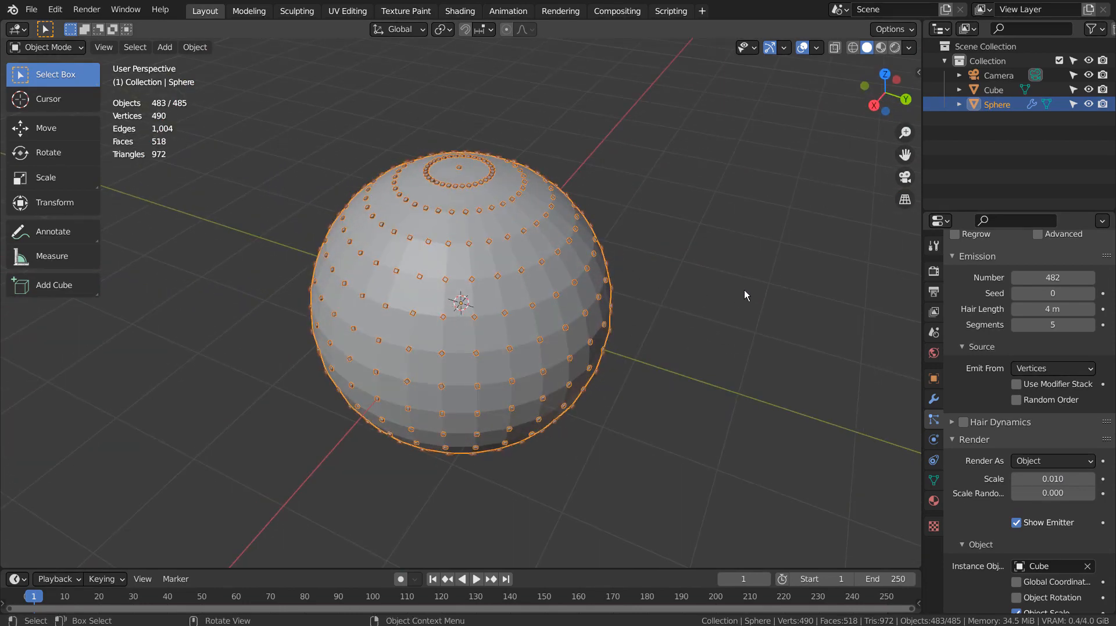
Step: Delete the cube, switch to the front view and hide the sphere
click(1000, 91)
key(x)
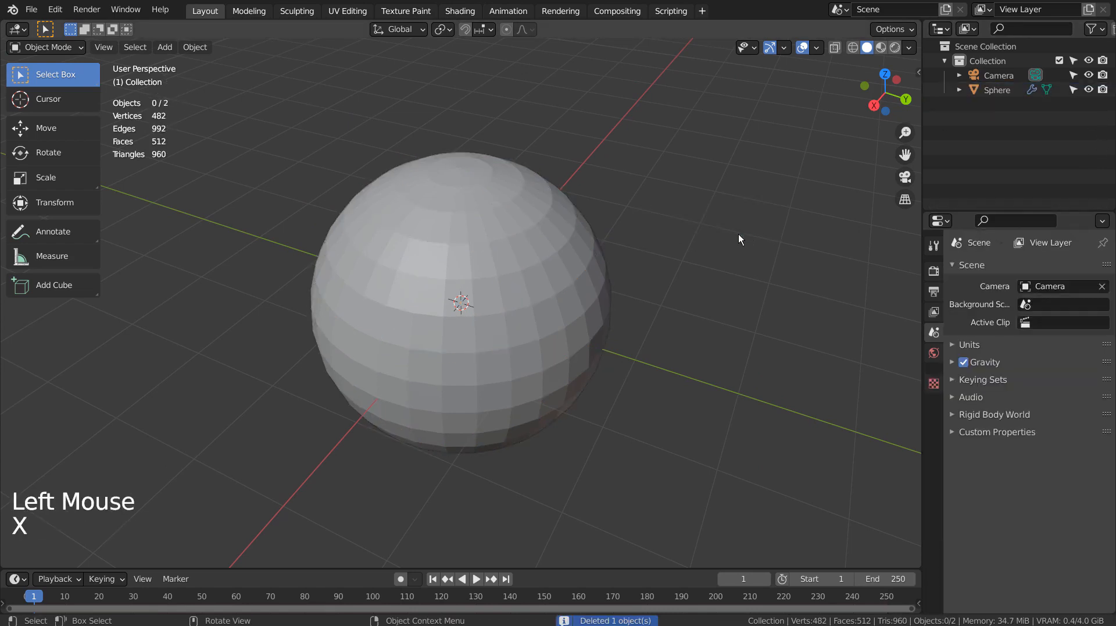
click(706, 239)
key(KP_1)
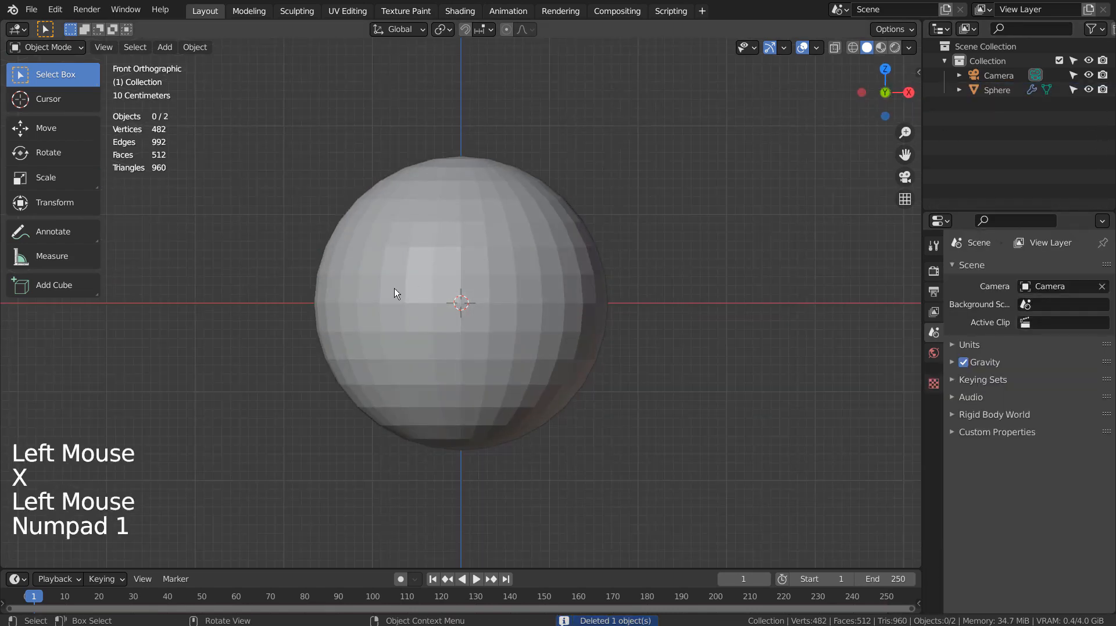
click(365, 296)
key(h)
Step: Add a Point curve at the origin and set its curve type to 3D
key(shift+a)
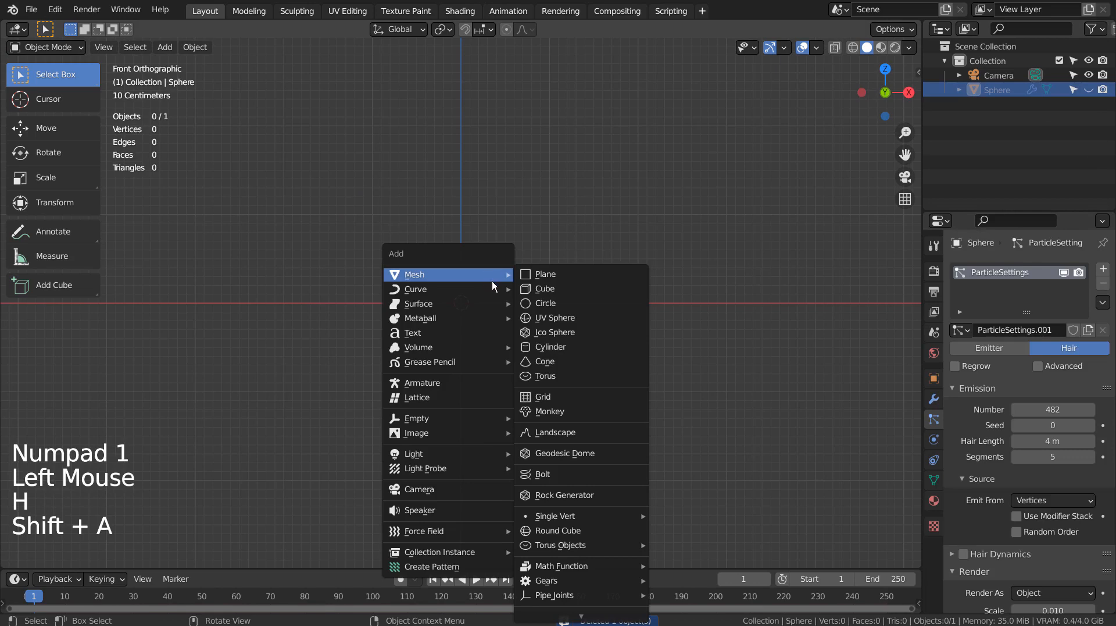
mouse_move(460, 288)
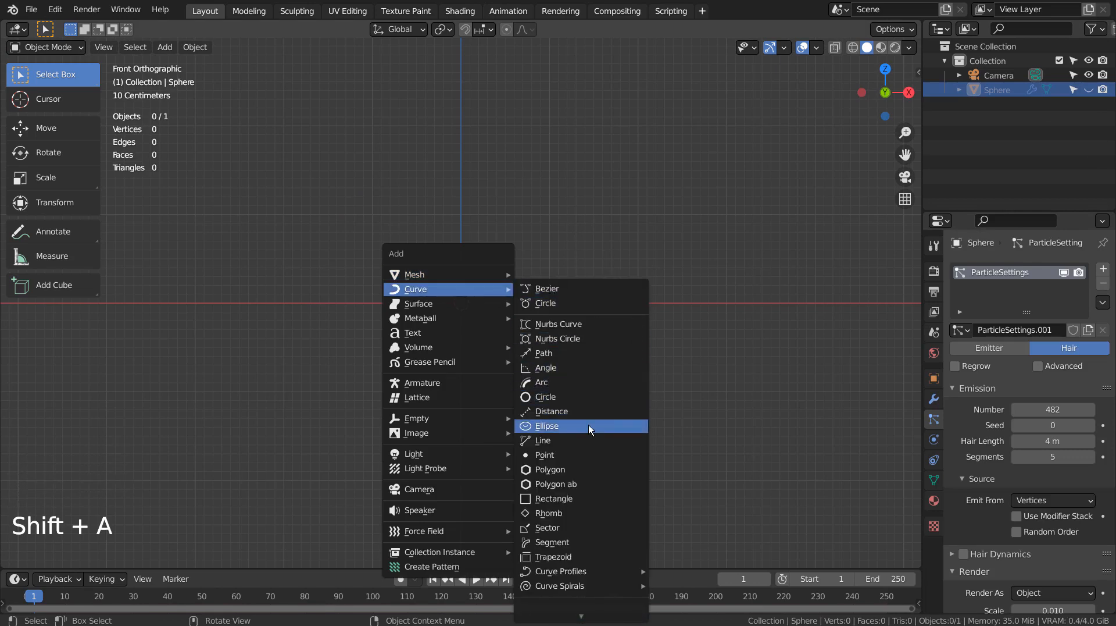
click(581, 450)
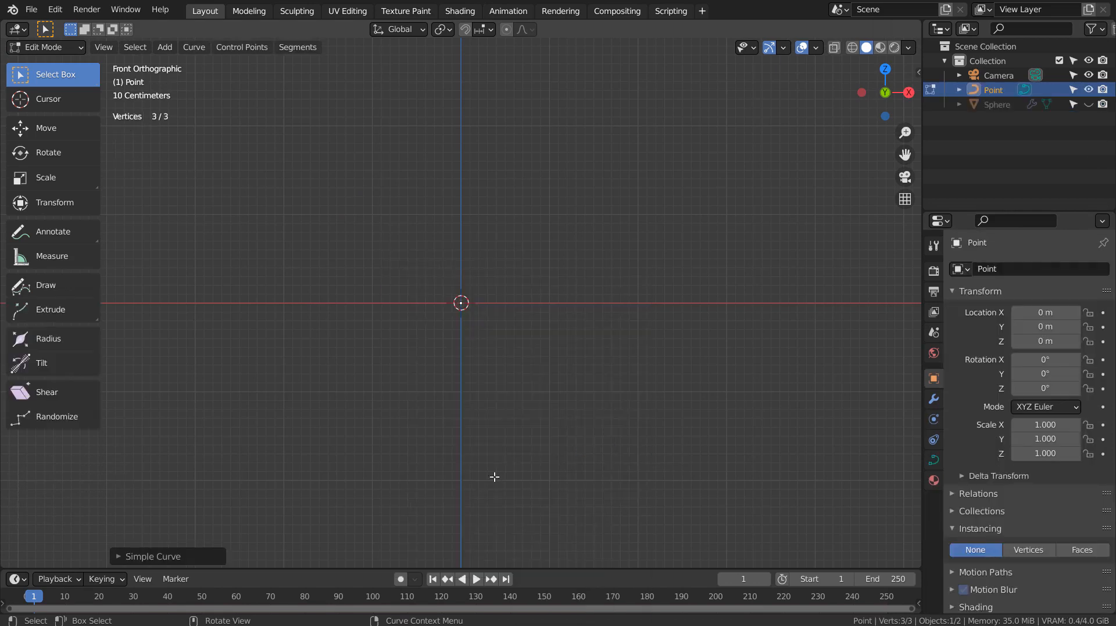
click(170, 560)
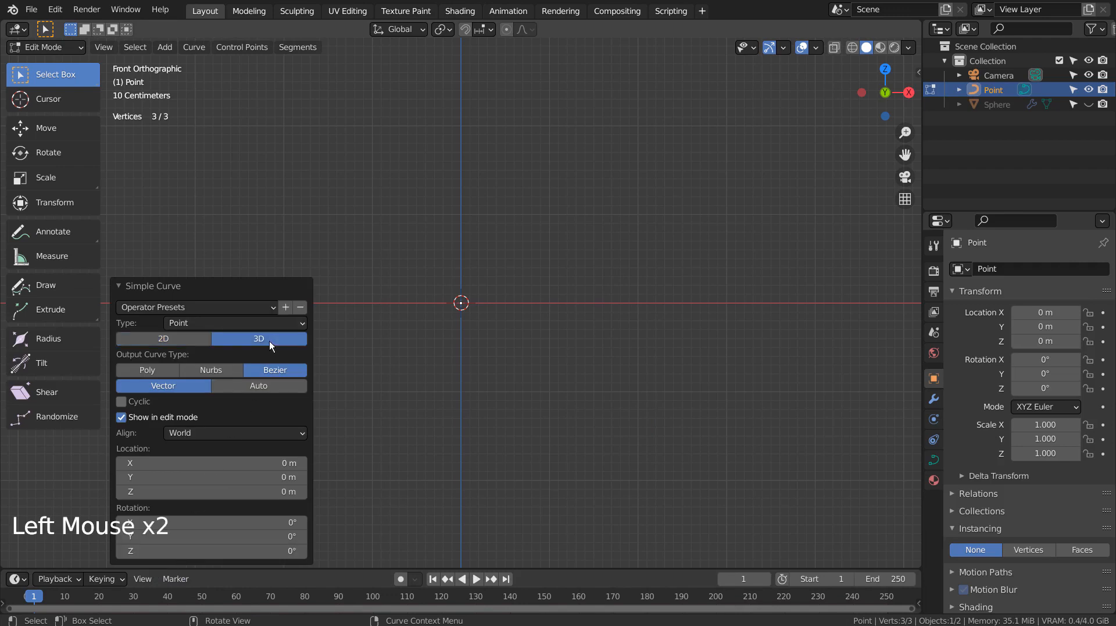
Step: Extrude the point three times to form an arc rising from the origin and flattening out along positive X
key(e)
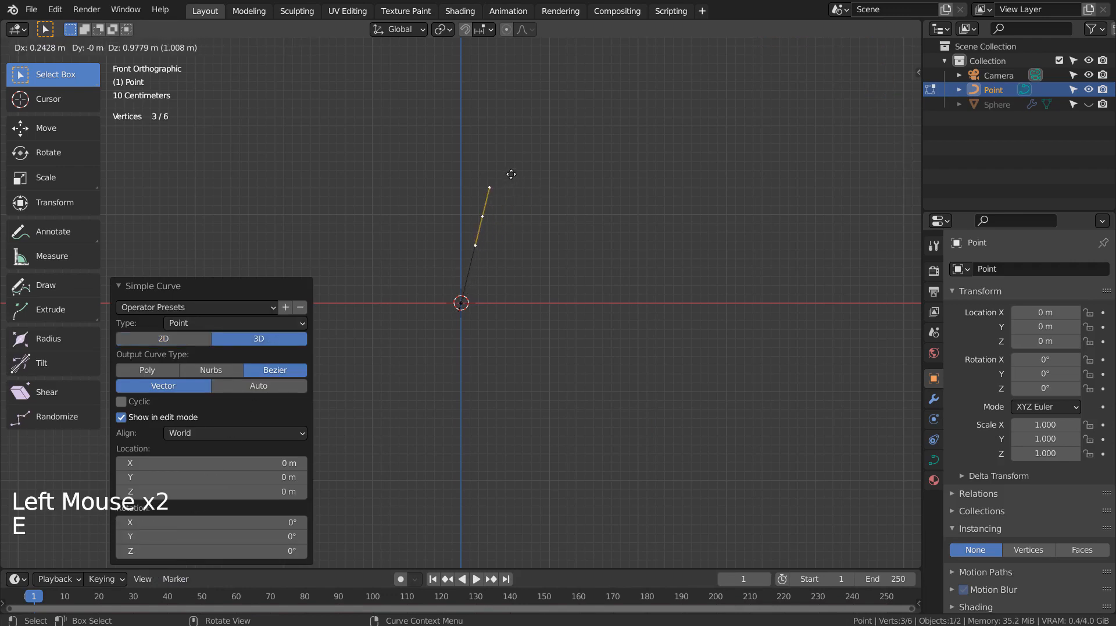
click(528, 197)
key(e)
click(580, 142)
key(e)
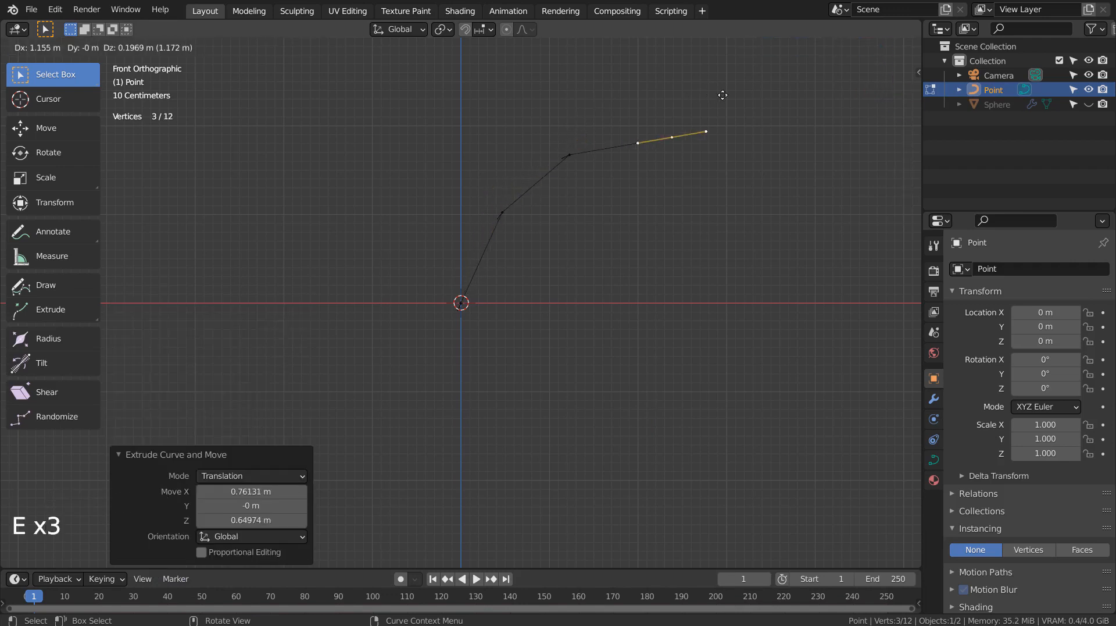
click(756, 94)
Step: Set the handle type of all the curve's control points to Automatic
key(a)
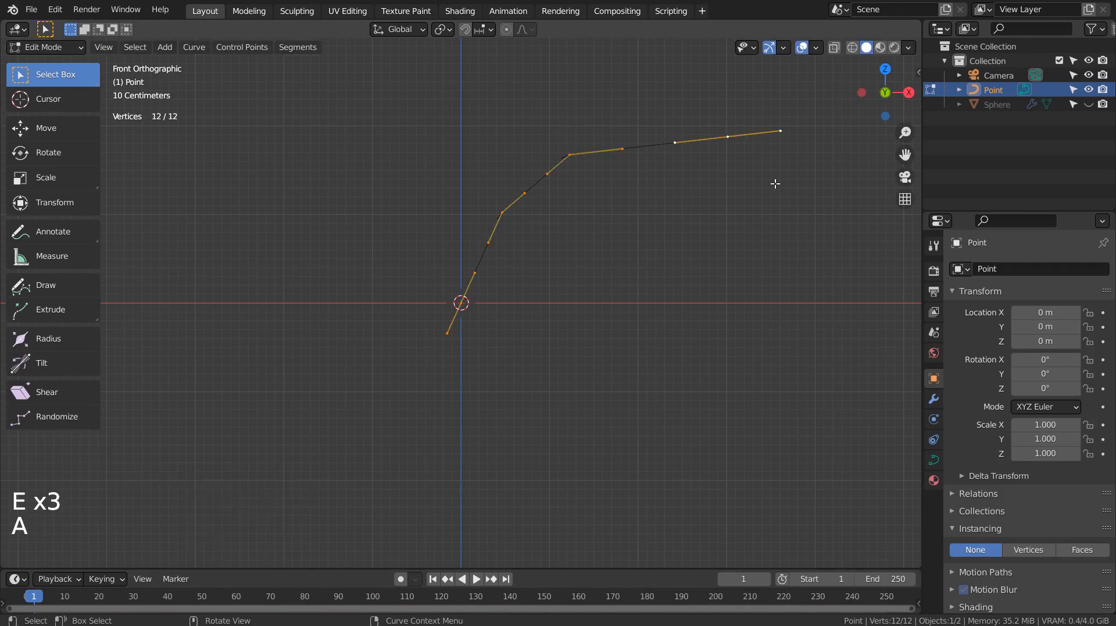
key(v)
click(776, 184)
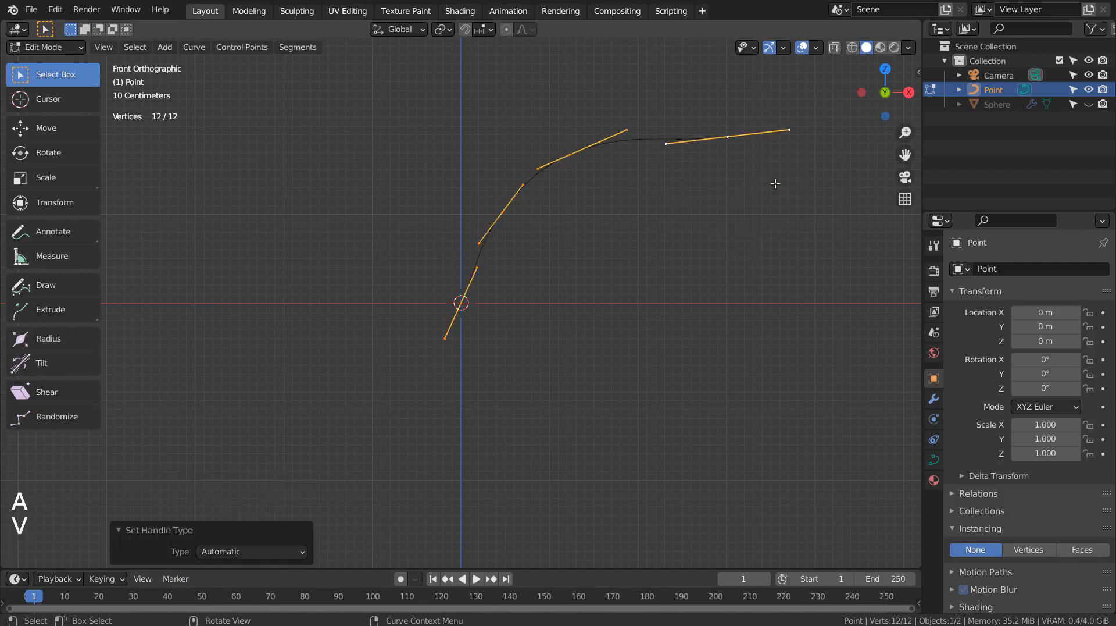
key(Tab)
key(Tab)
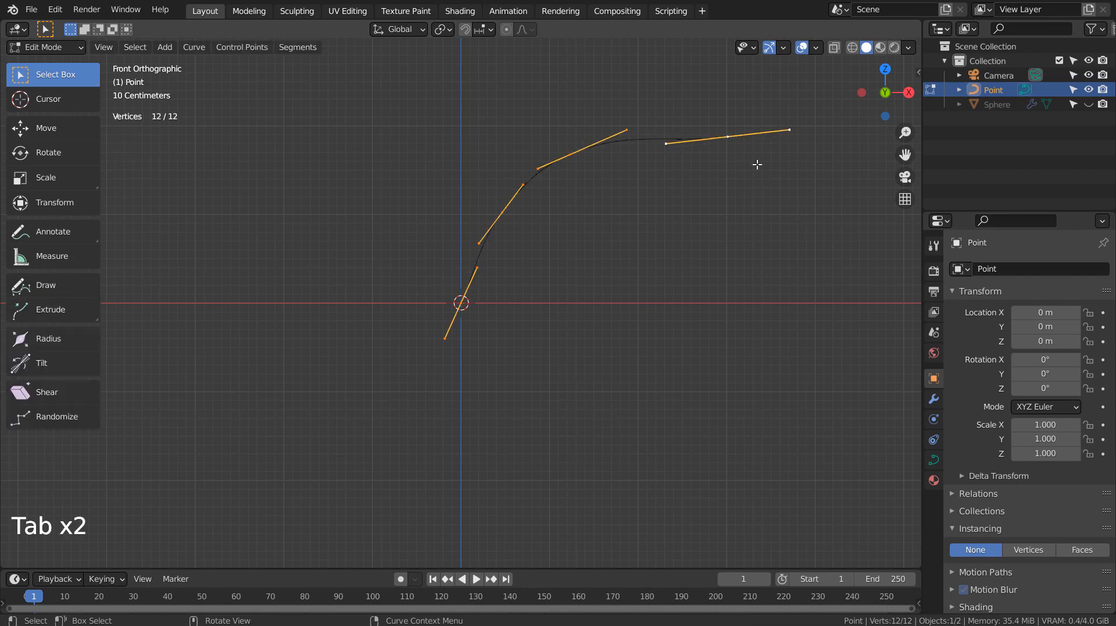
Step: Rotate the curve's end control point so the tip bends slightly downward, and return to Object Mode
click(734, 140)
key(r)
key(Tab)
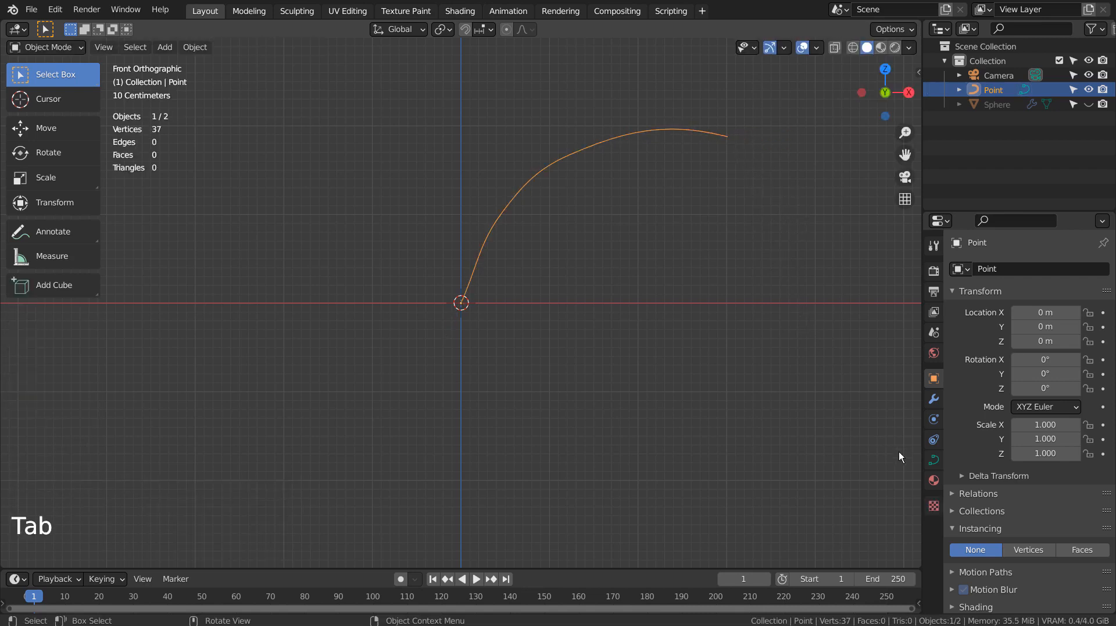
Step: Give the curve a round bevel with a depth of 0.246 m
click(934, 459)
scroll(975, 449, down, 5)
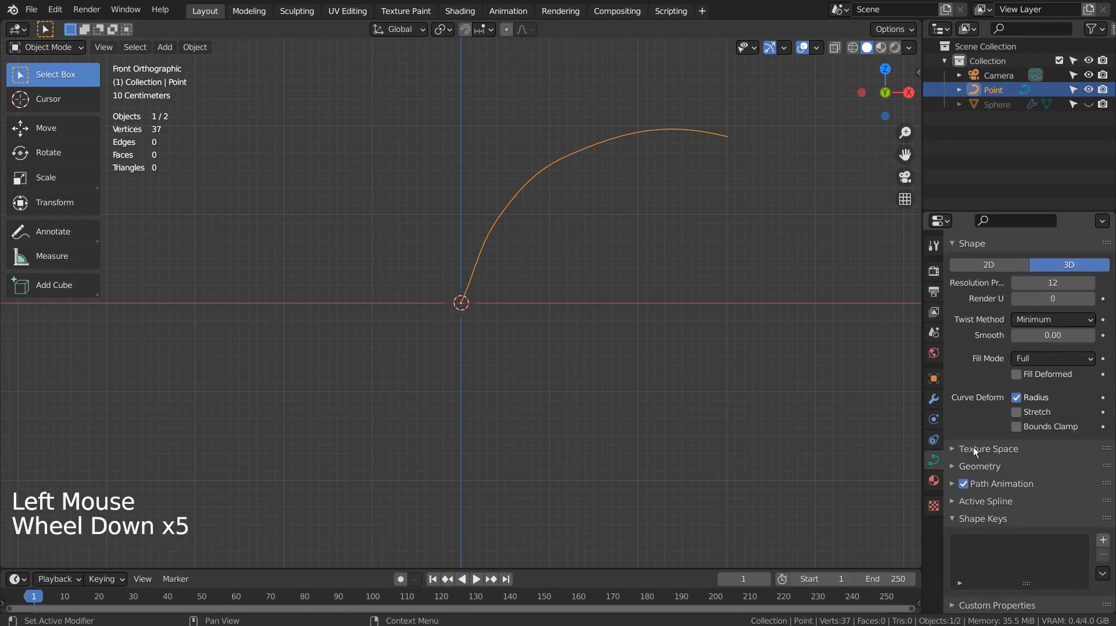
click(950, 466)
scroll(965, 468, down, 6)
shift+click(1053, 456)
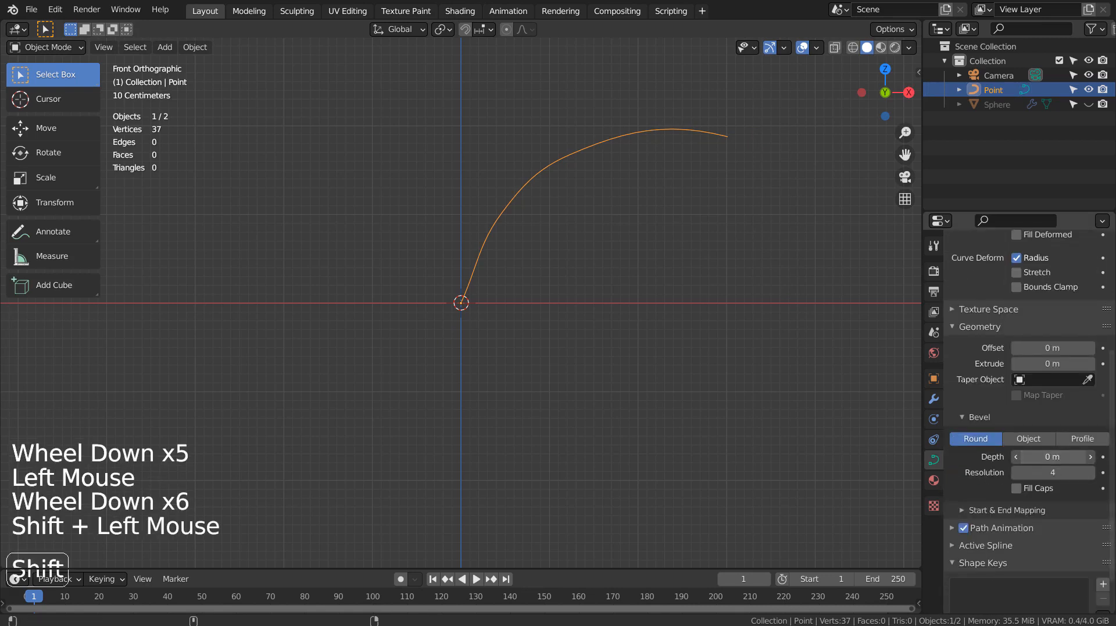
shift+drag(1053, 457, 1081, 457)
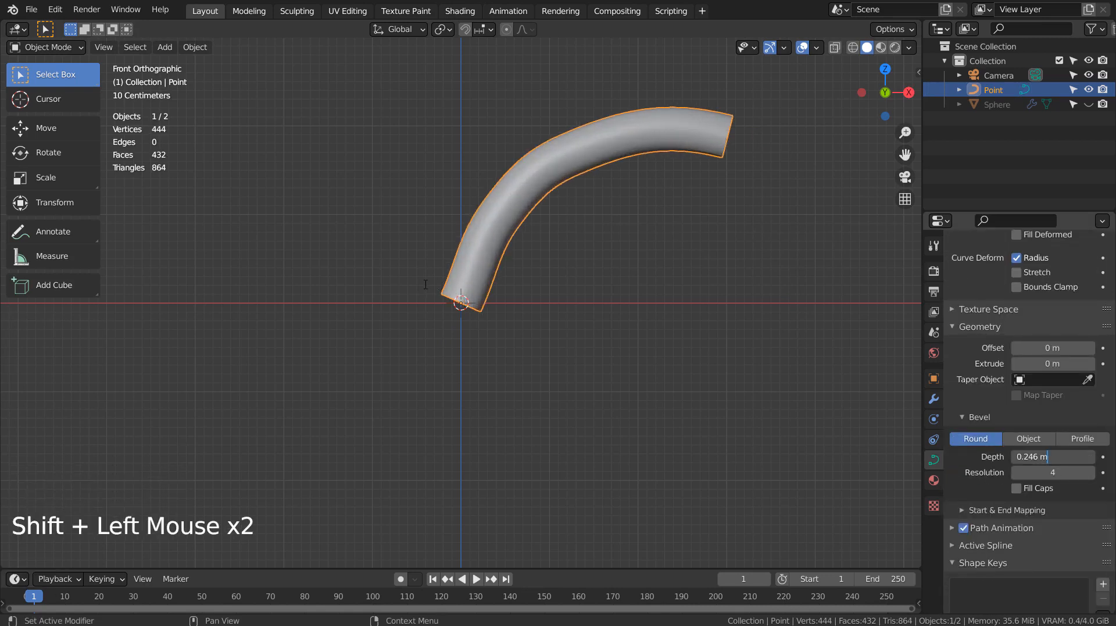
Step: Rotate the curve's base control point about -25° so the tube starts out vertically from the origin
key(Tab)
click(463, 302)
key(r)
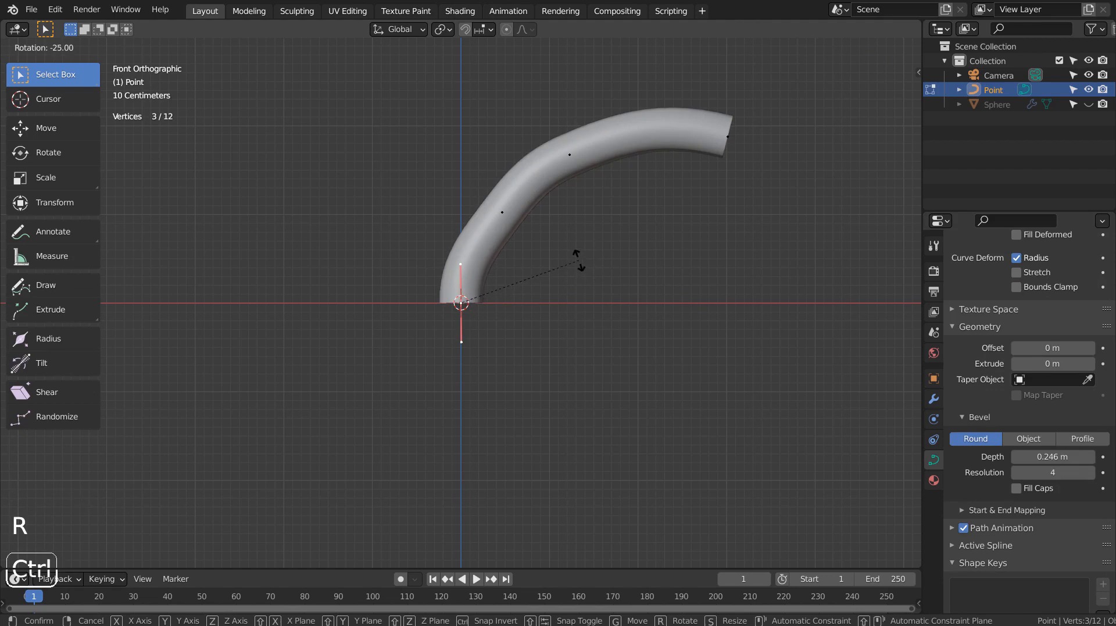
ctrl+click(665, 254)
Step: Shrink the radius of the curve's end control point so the tube tapers to a sharp tip
click(721, 149)
key(alt+s)
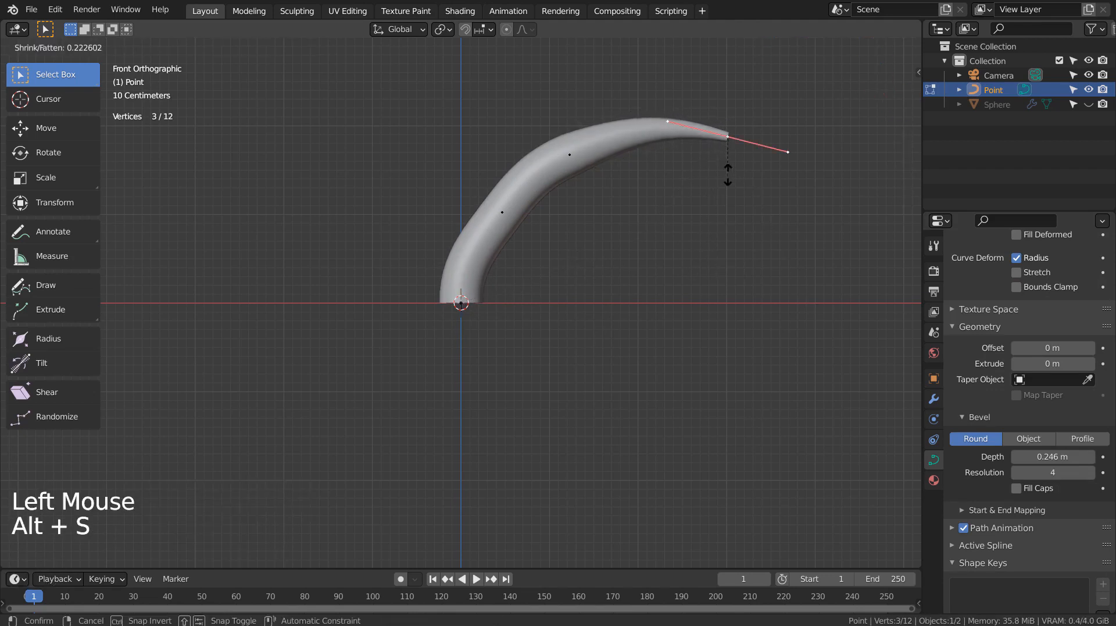
click(755, 194)
key(Tab)
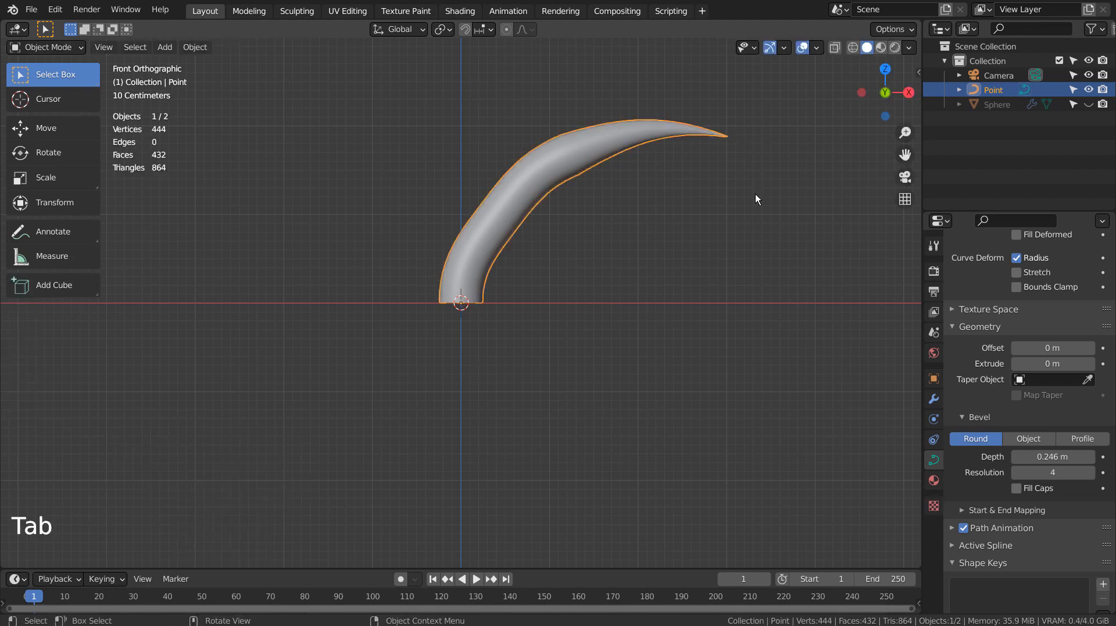
mouse_move(755, 194)
middle_down()
mouse_move(616, 246)
mouse_move(747, 212)
middle_up()
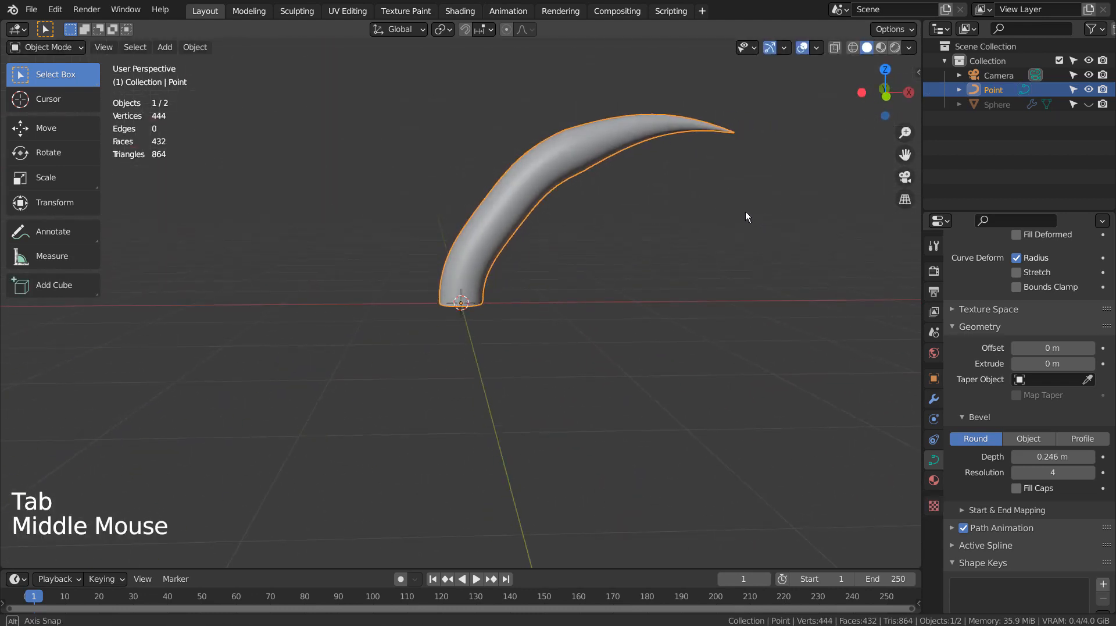
Step: Try rotating and moving the control point before the tip in the front view, and undo the changes
key(Tab)
click(564, 156)
key(KP_1)
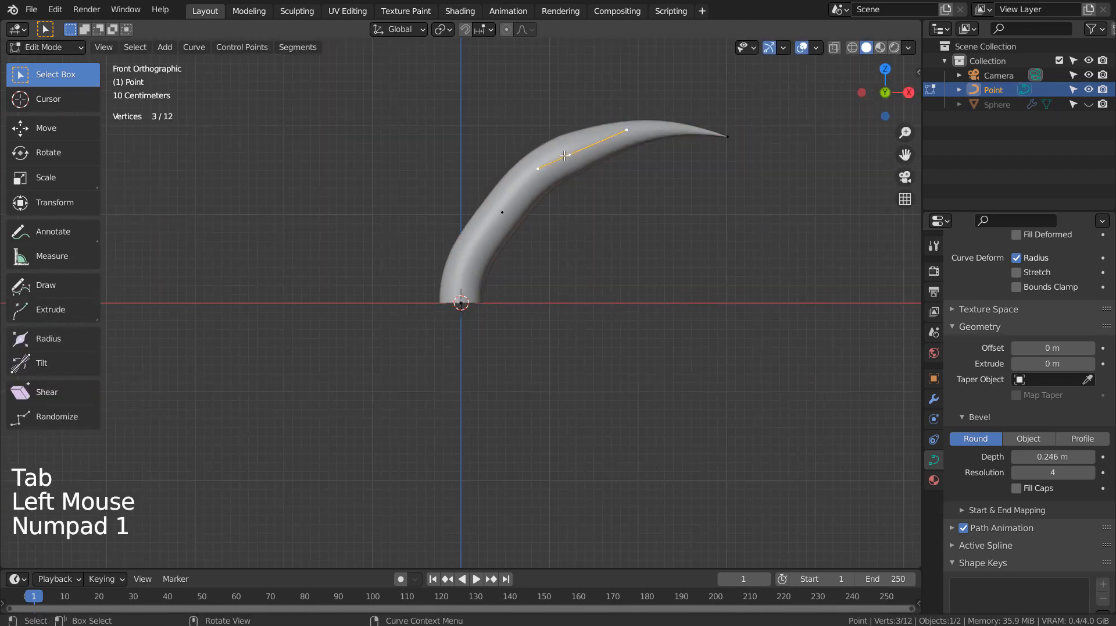
key(r)
click(733, 174)
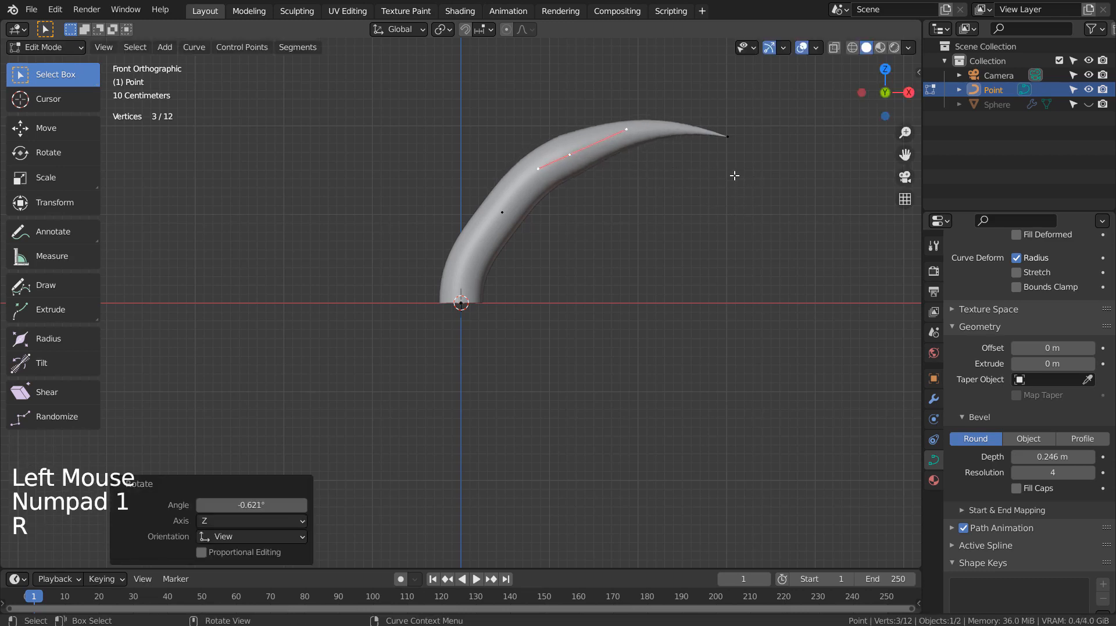
key(g)
click(678, 221)
key(ctrl+z)
key(ctrl+z)
key(ctrl+z)
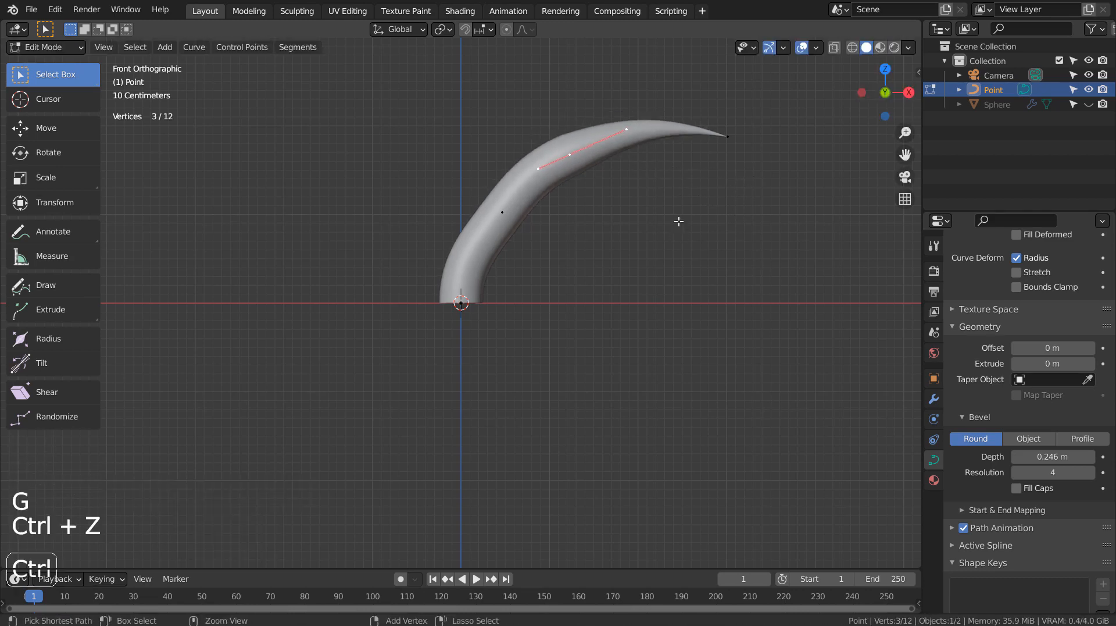
Step: Move the control point above the base slightly up and toward negative X to round the lower bend
click(503, 215)
key(g)
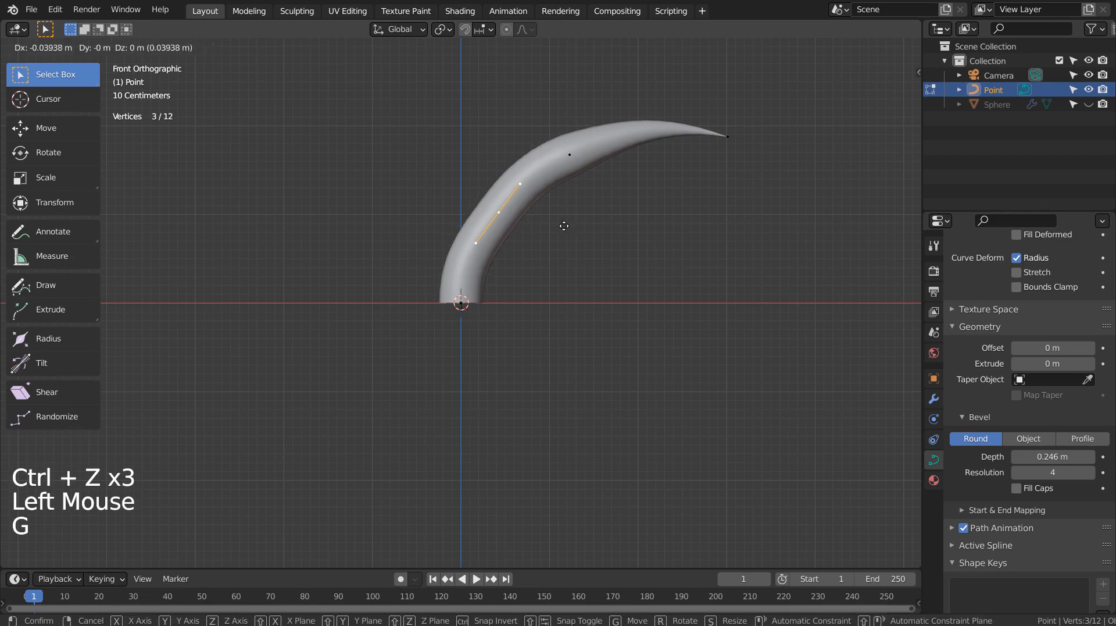
click(576, 161)
Step: Rotate the control point before the tip by 1.56° and raise it about 0.13 m to smooth the horn's arc
click(576, 158)
key(r)
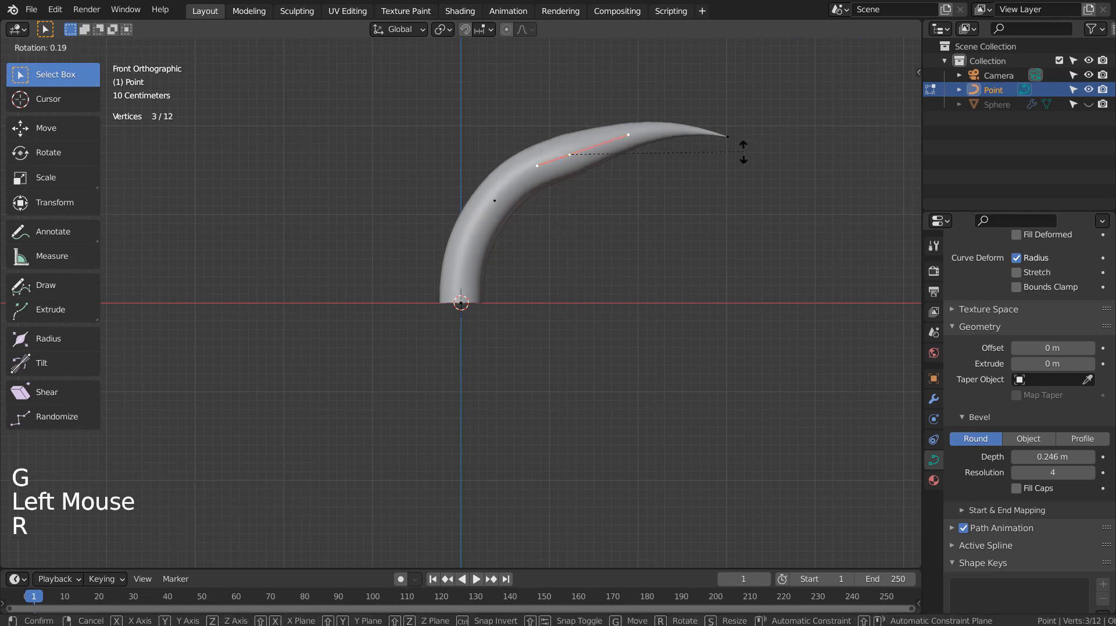
click(731, 156)
key(g)
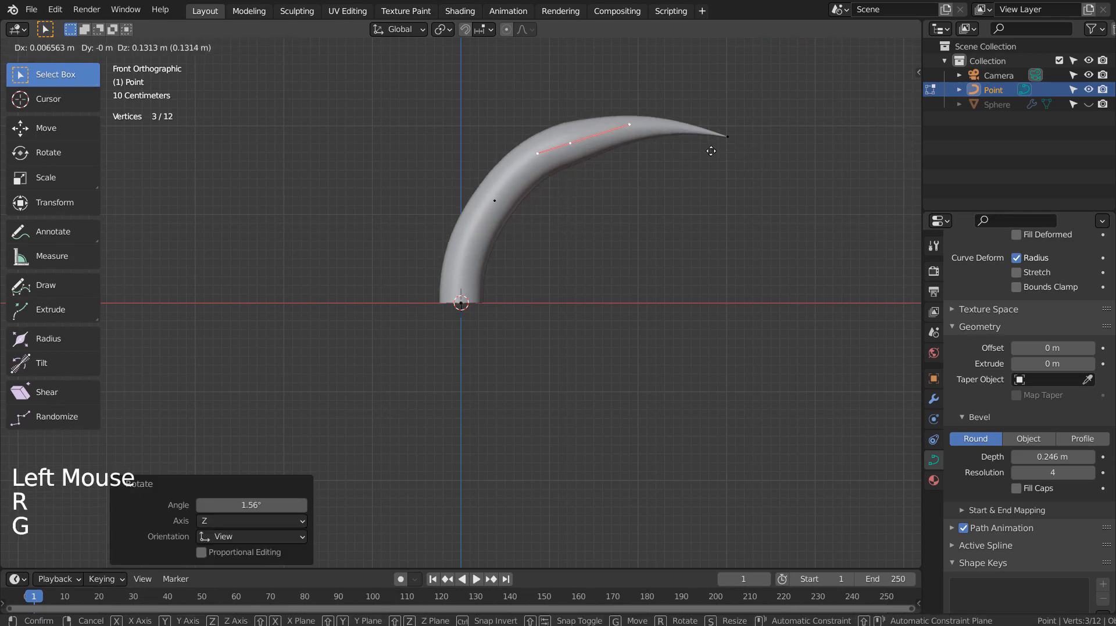
key(Tab)
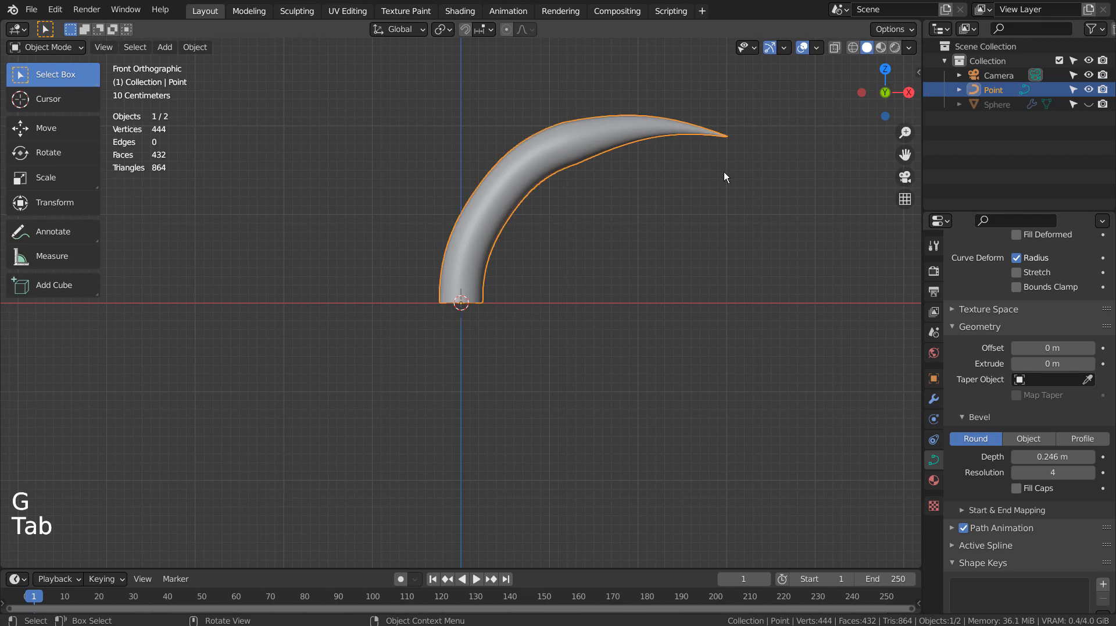
middle_drag(724, 172, 538, 284)
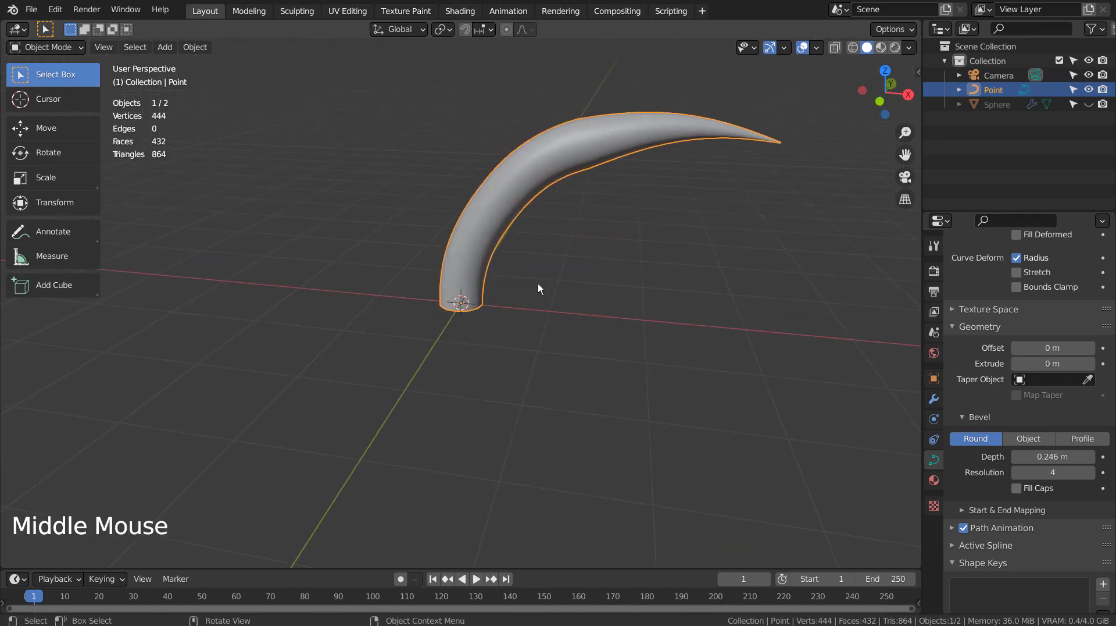
Step: Unhide the sphere and set the instance object of its hair particles to Point
click(1024, 105)
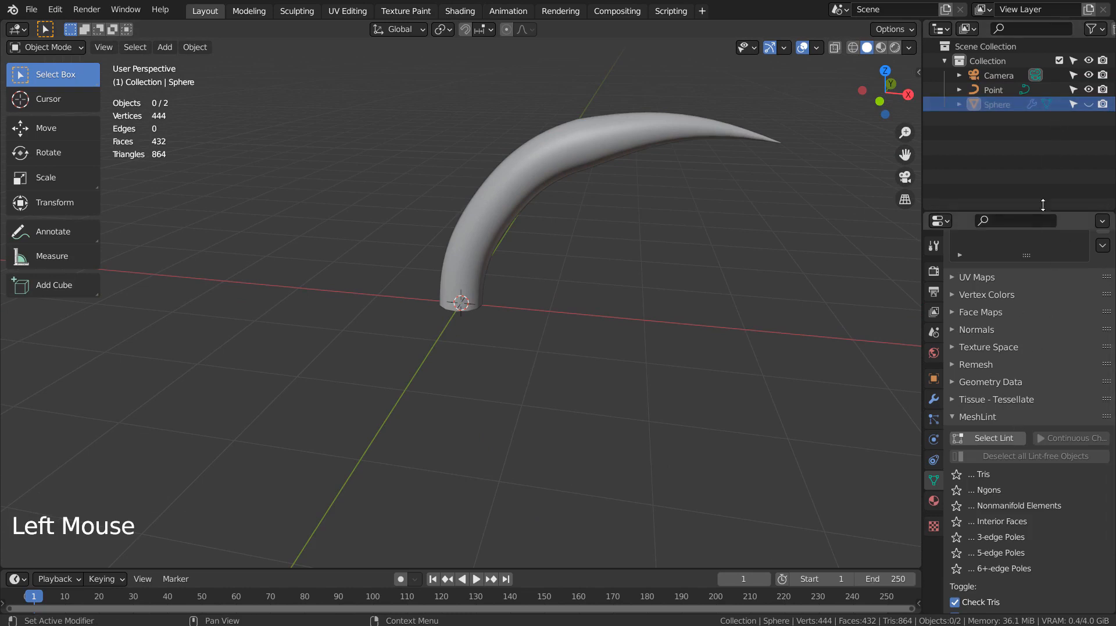
click(1089, 105)
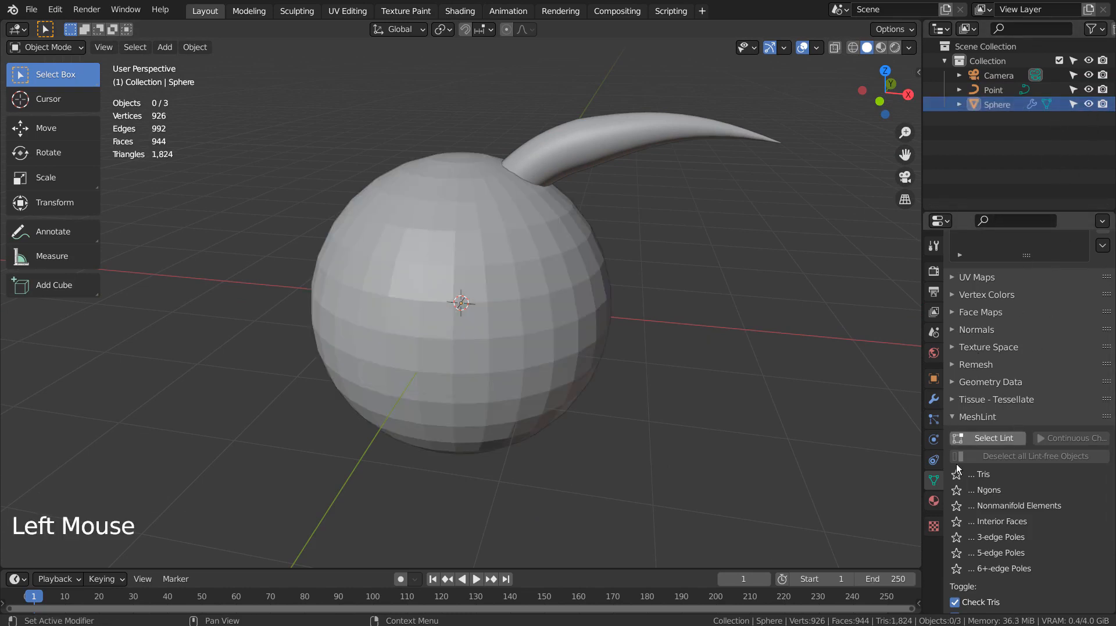
click(934, 418)
click(1019, 509)
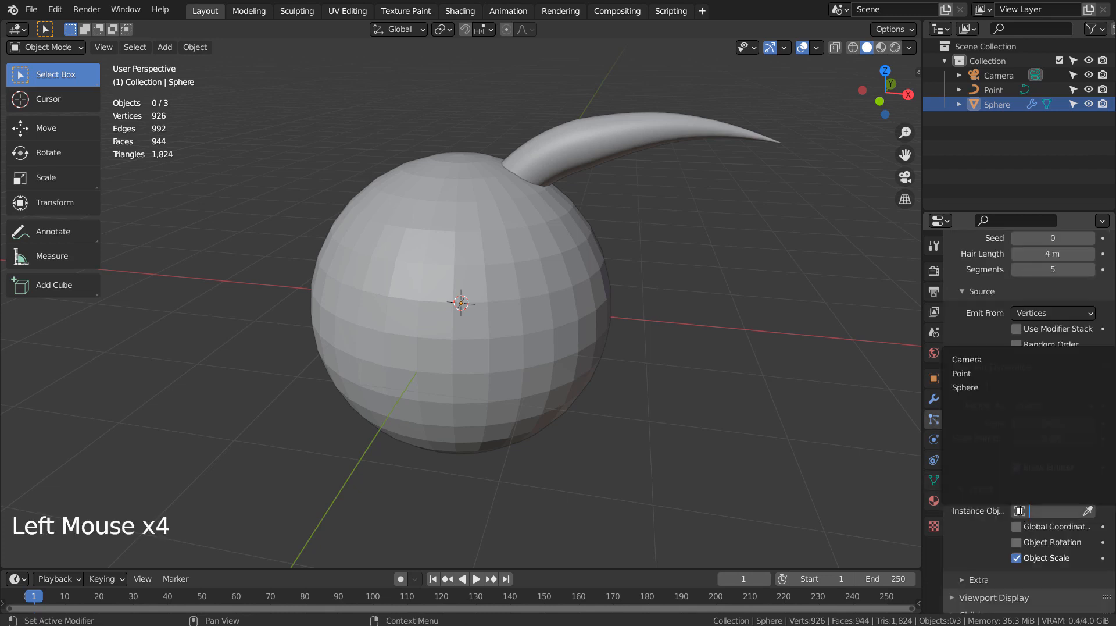
click(984, 373)
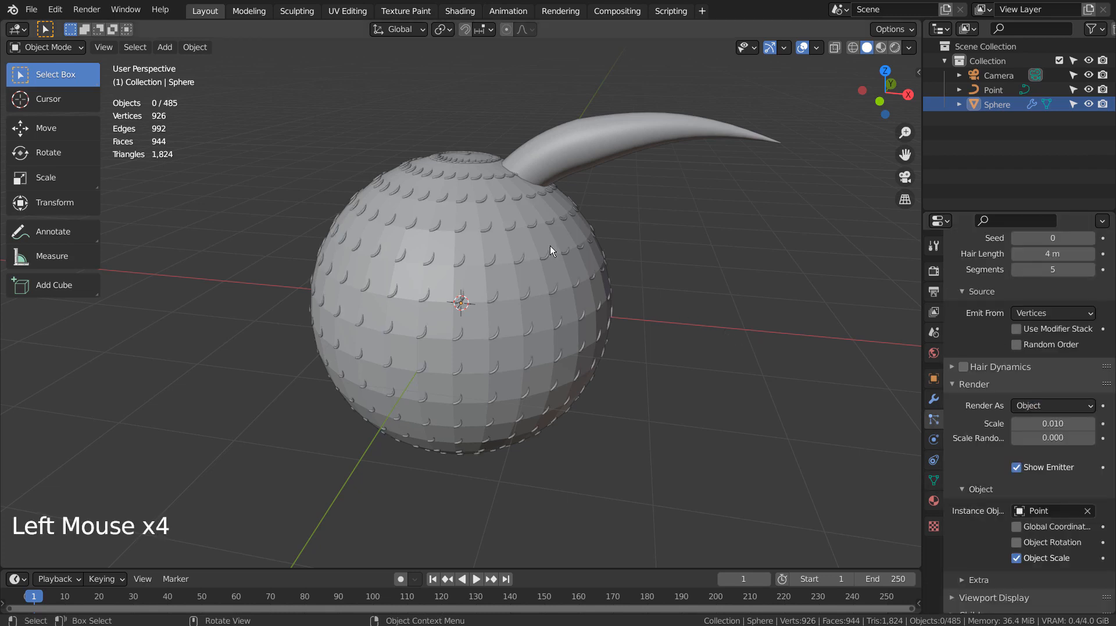
scroll(473, 253, up, 5)
middle_drag(472, 253, 595, 302)
scroll(595, 301, down, 5)
Step: Convert the horn-shaped Point curve to a mesh
click(594, 146)
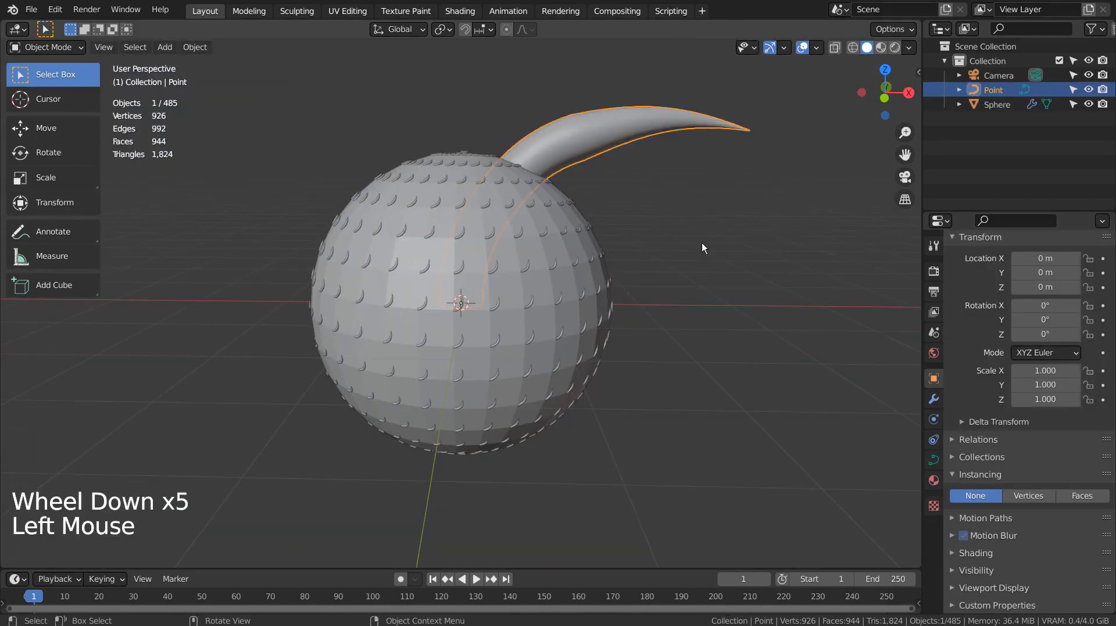
middle_drag(703, 242, 609, 282)
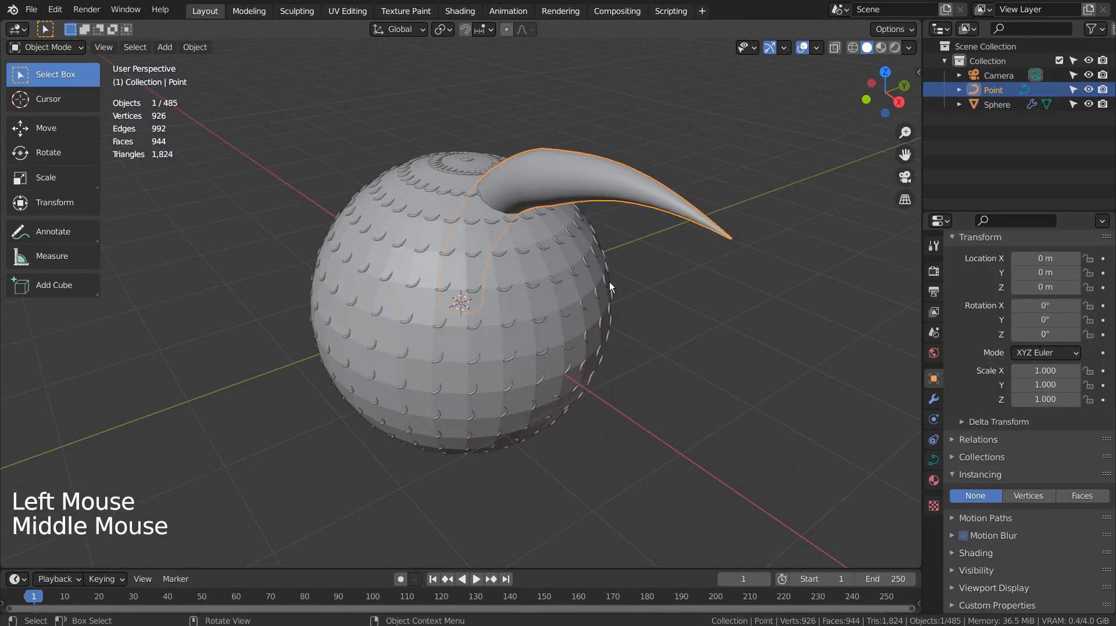
key(Tab)
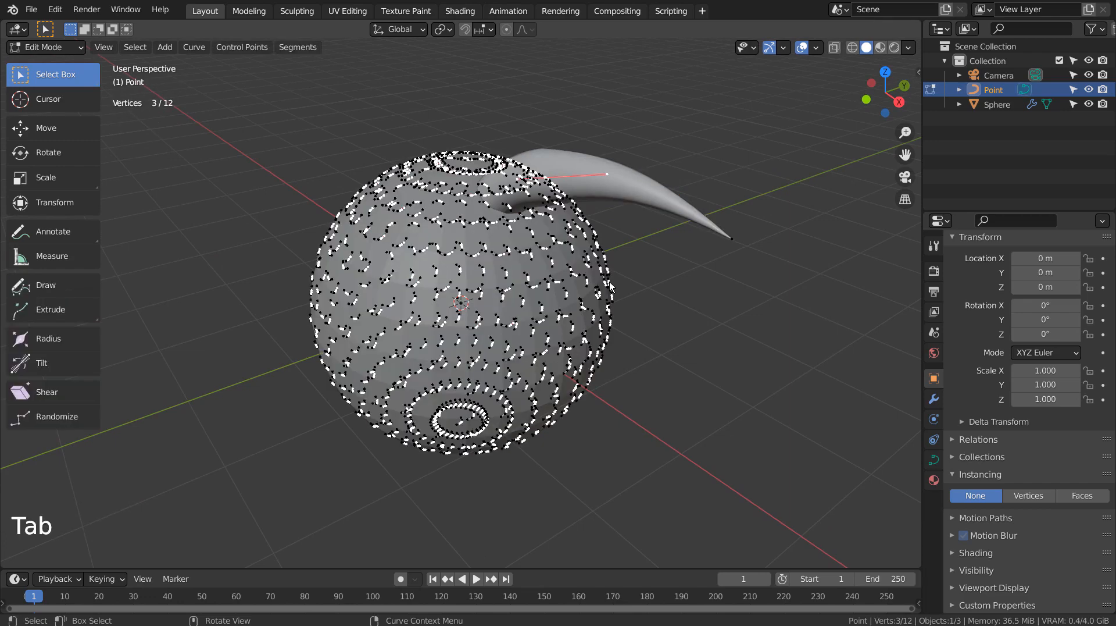
key(a)
key(Tab)
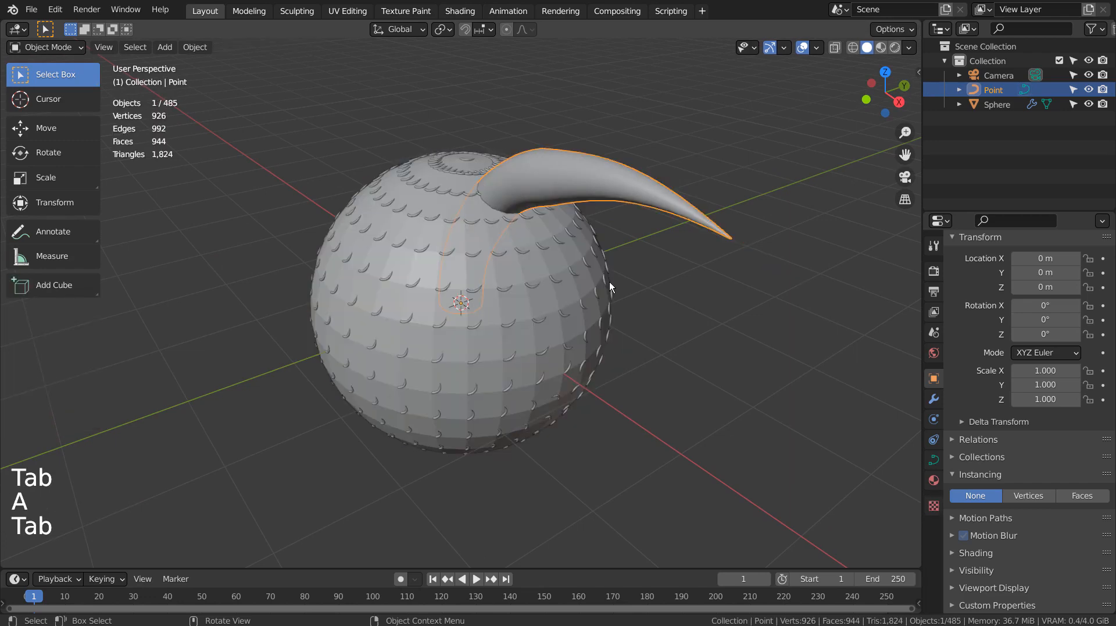
right_click(591, 181)
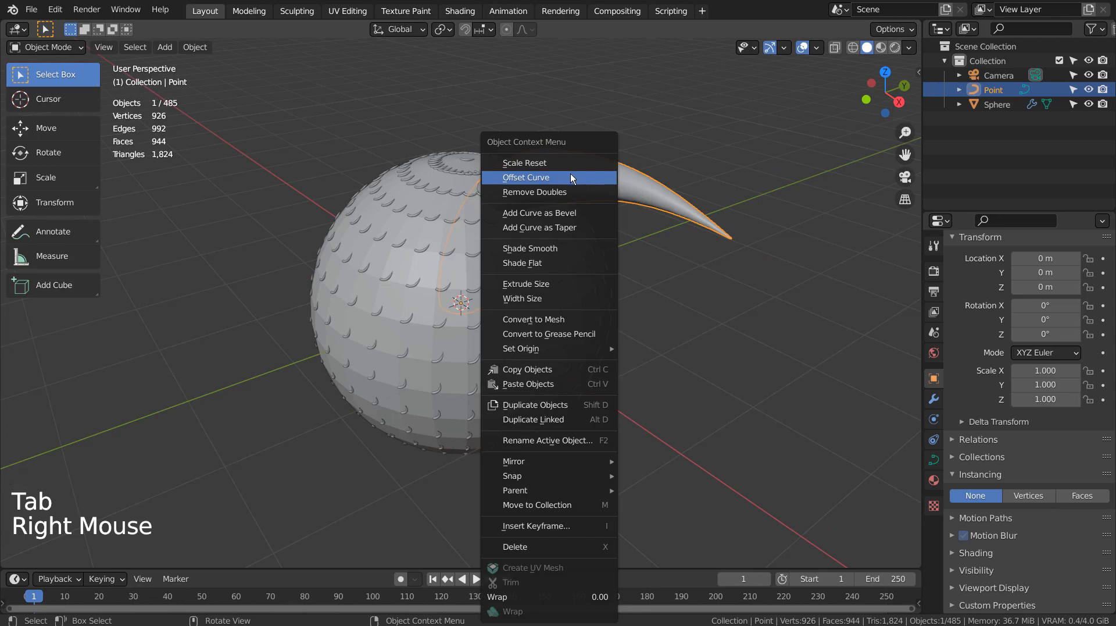
click(551, 319)
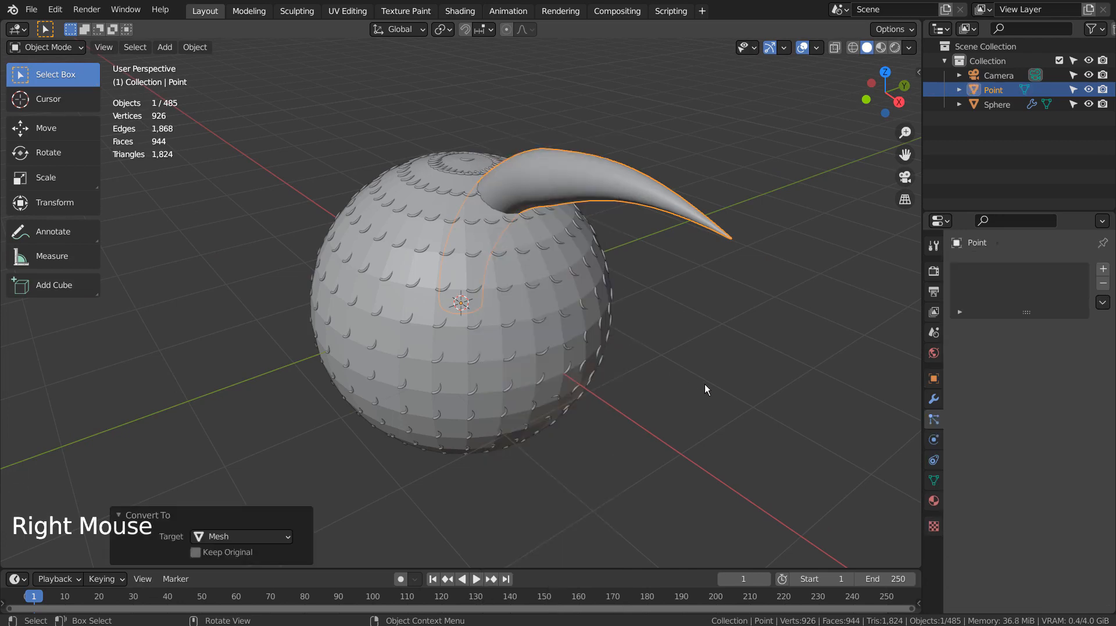
Step: Rotate the entire Point horn mesh 90° about the global Z axis in Edit Mode
key(Tab)
key(a)
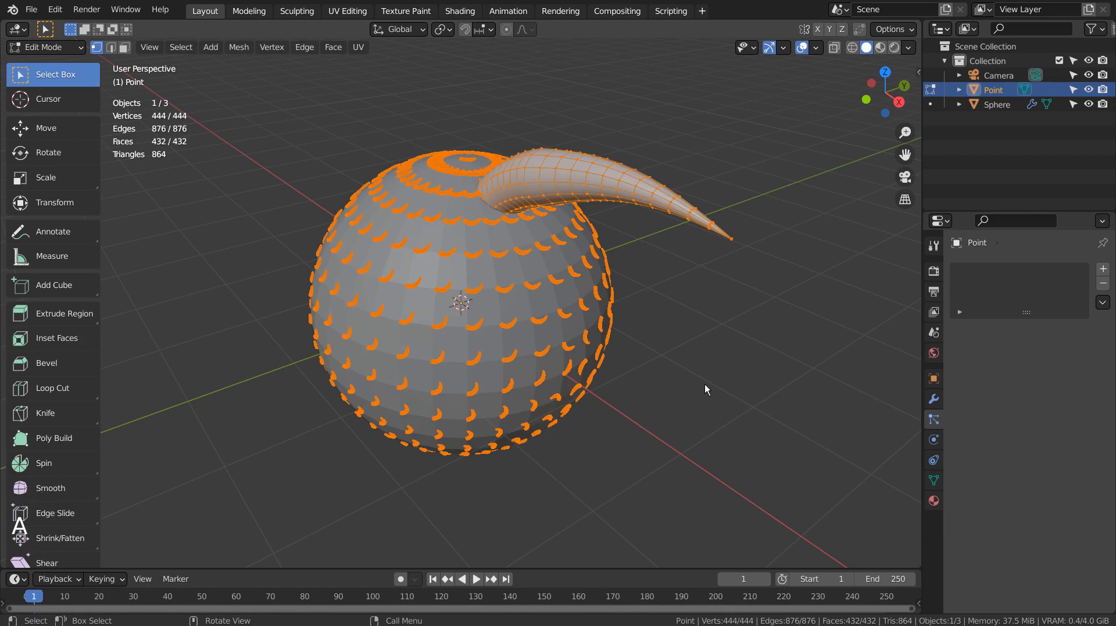
text(rz90)
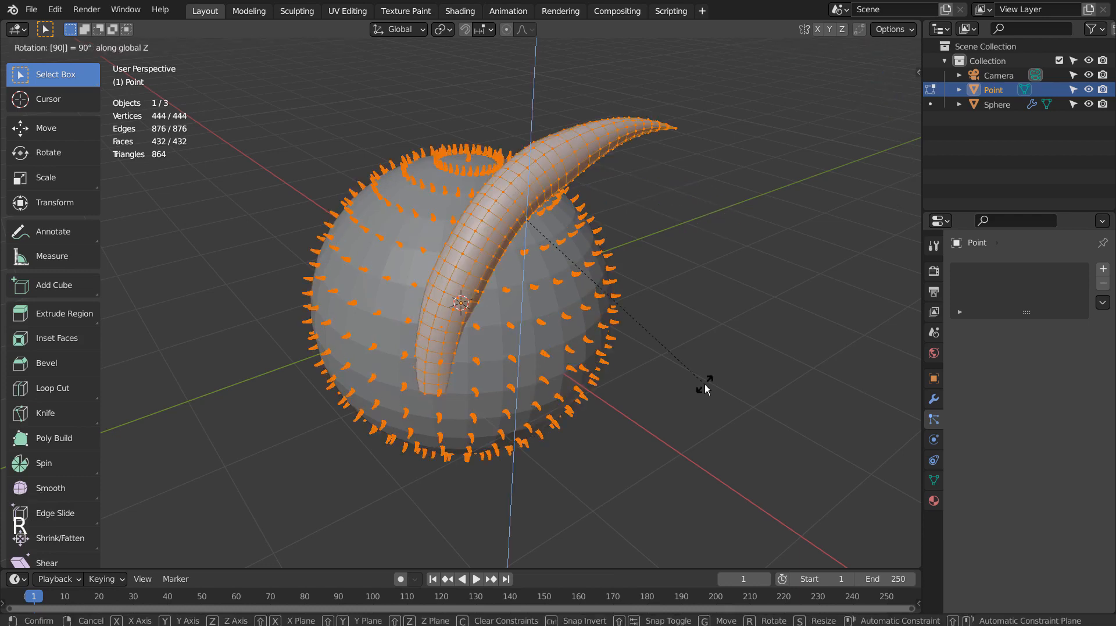
key(Return)
key(Tab)
scroll(587, 374, up, 4)
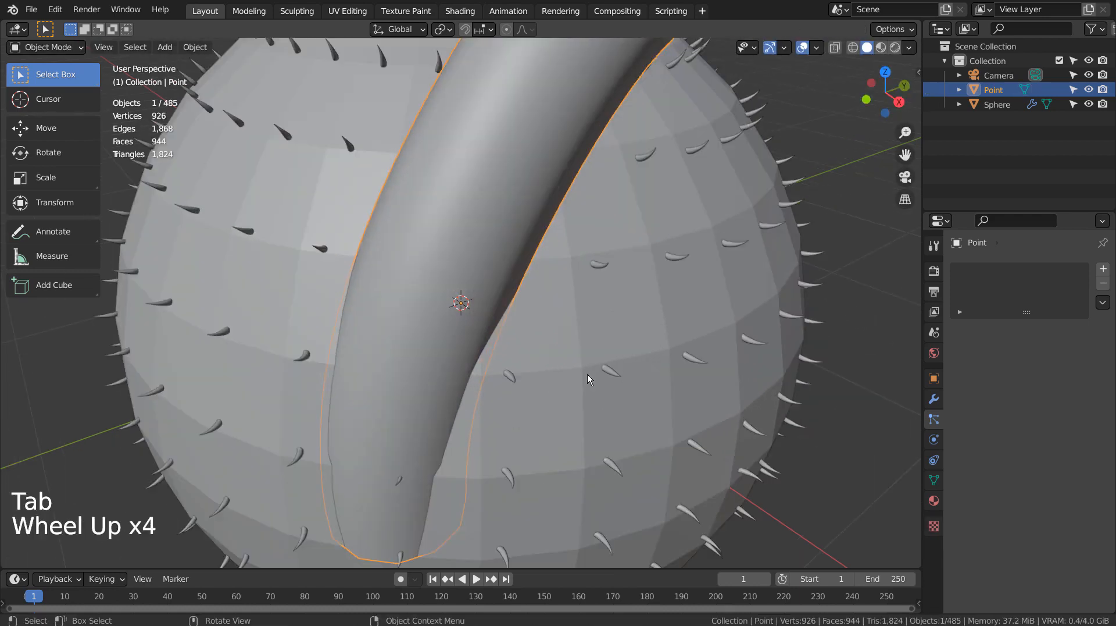
middle_drag(588, 375, 653, 350)
scroll(665, 357, down, 4)
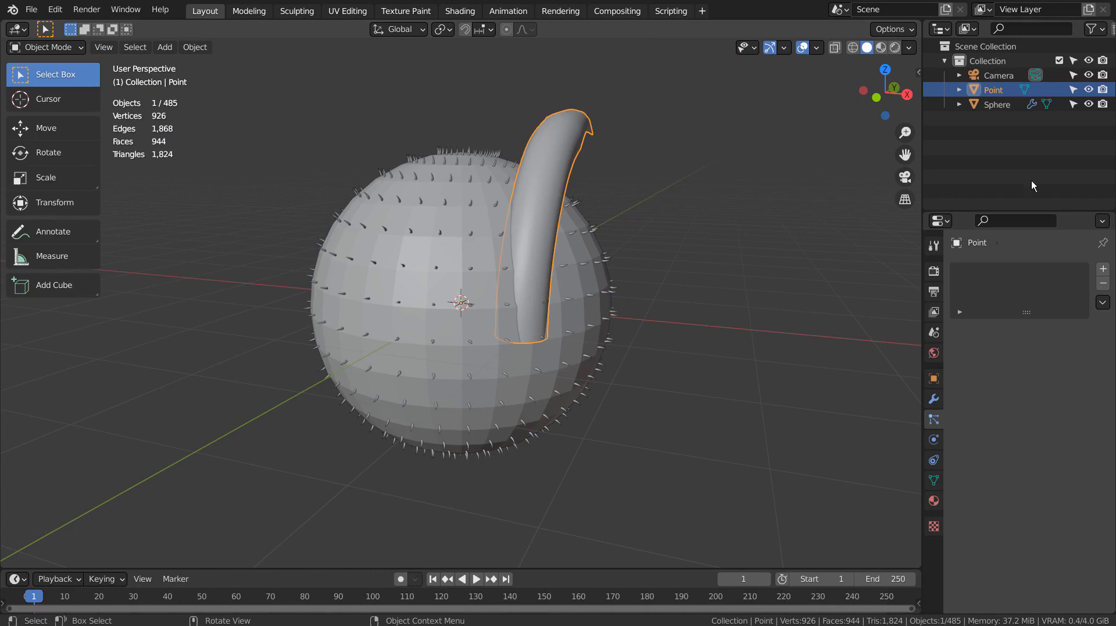
Step: Hide the Point horn and set the render scale of the sphere's hair particles to 0.054
click(1089, 89)
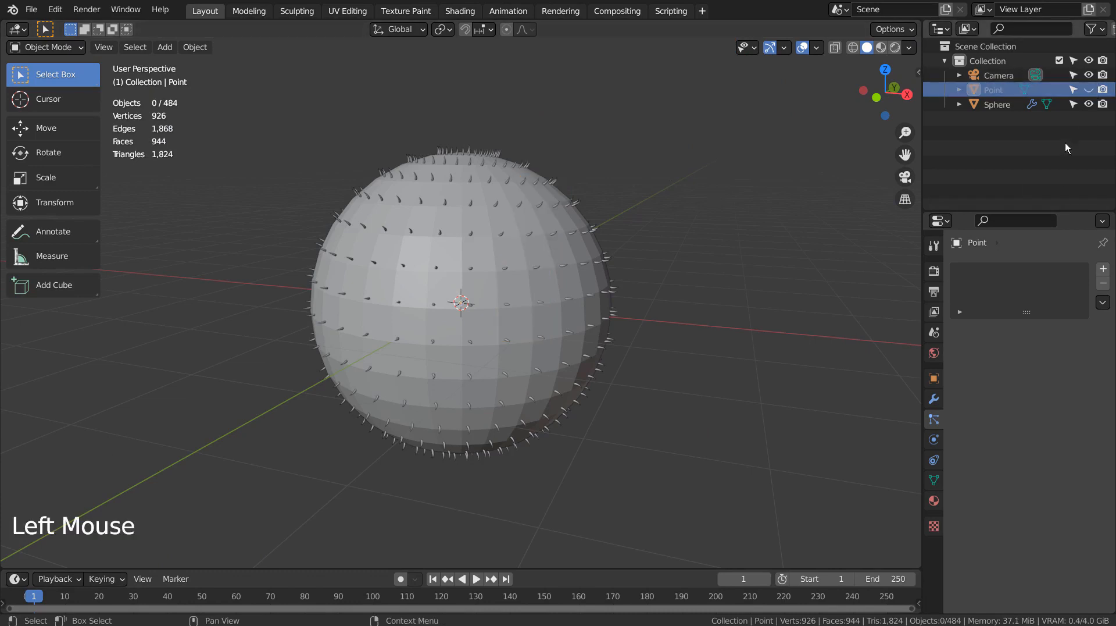
double_click(620, 253)
scroll(1059, 440, down, 3)
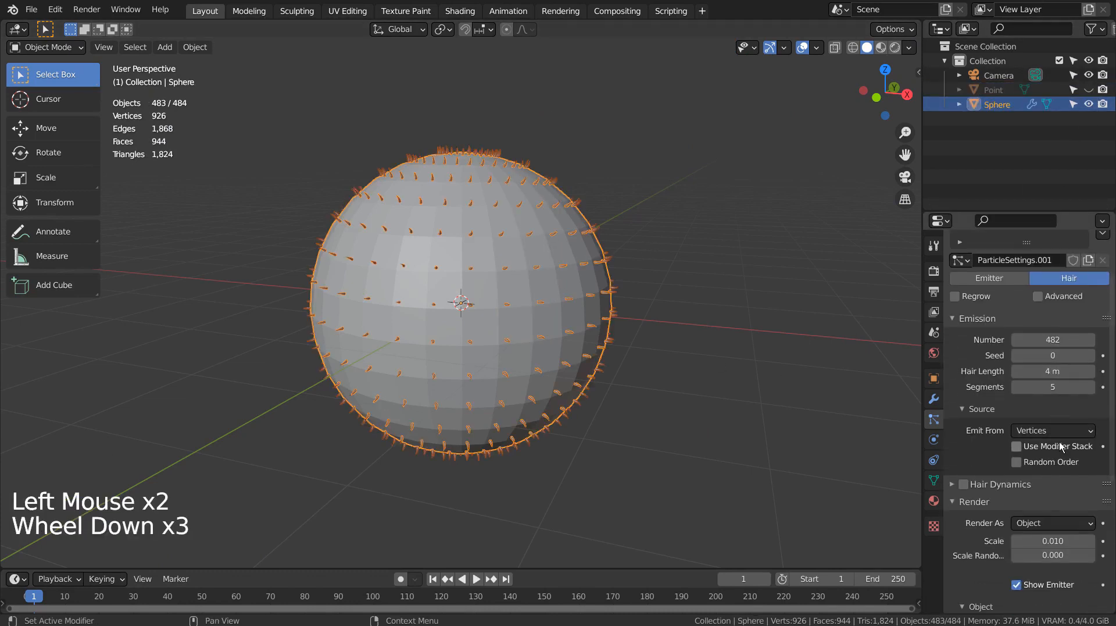
scroll(1067, 434, down, 4)
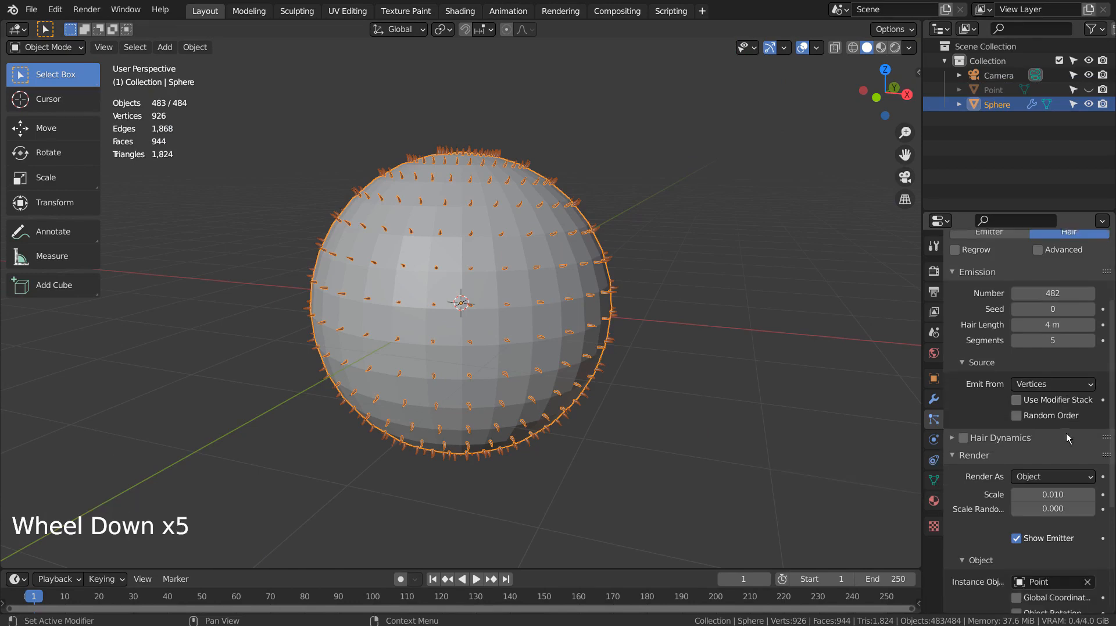
scroll(1067, 432, down, 3)
shift+drag(1053, 378, 1079, 378)
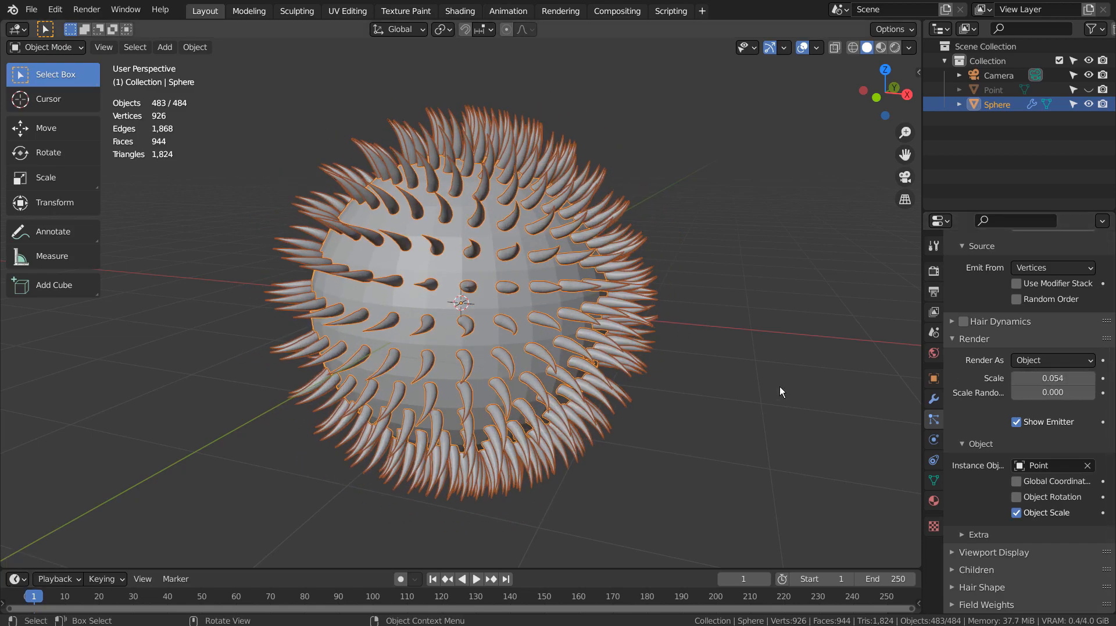
middle_drag(780, 386, 728, 393)
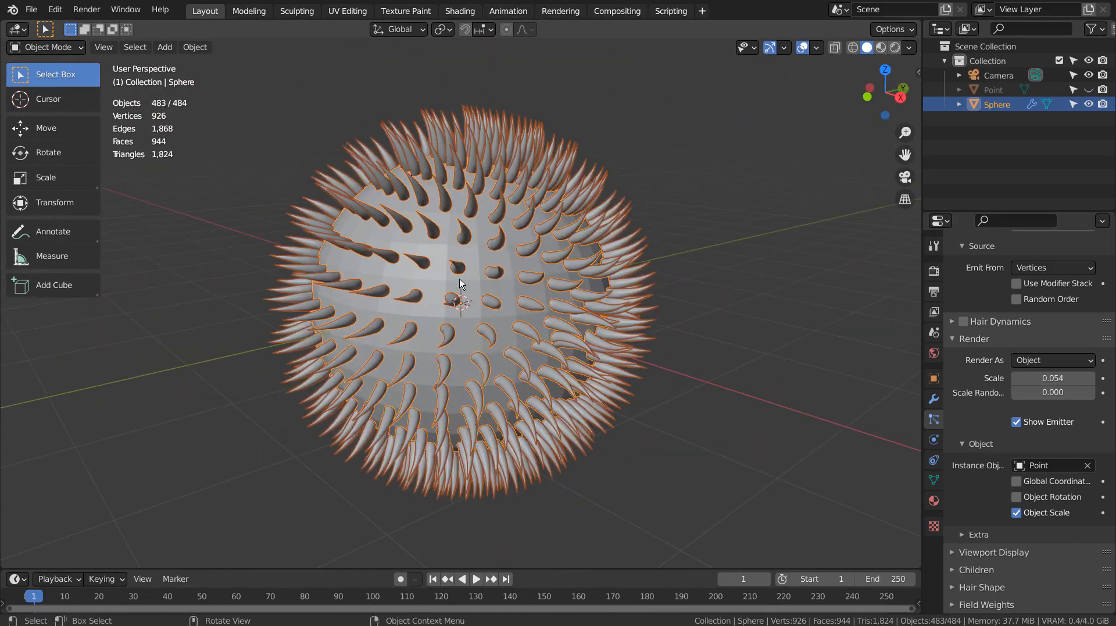
middle_drag(433, 279, 611, 329)
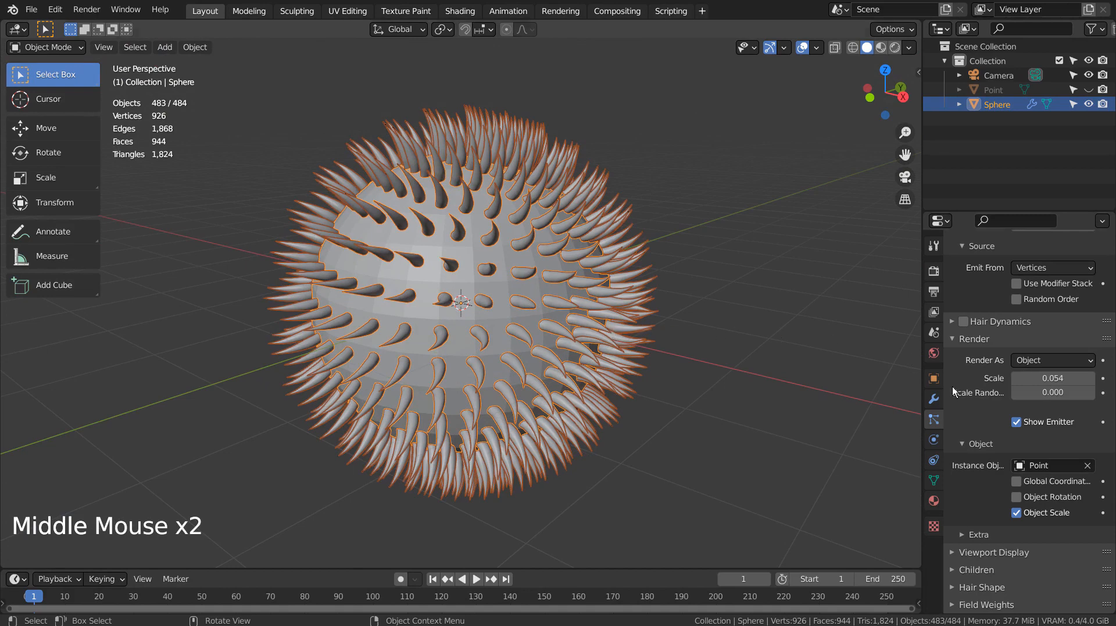
Step: Enable the sphere's advanced hair settings and particle rotation, with the orientation axis set to Normal
scroll(1056, 407, up, 6)
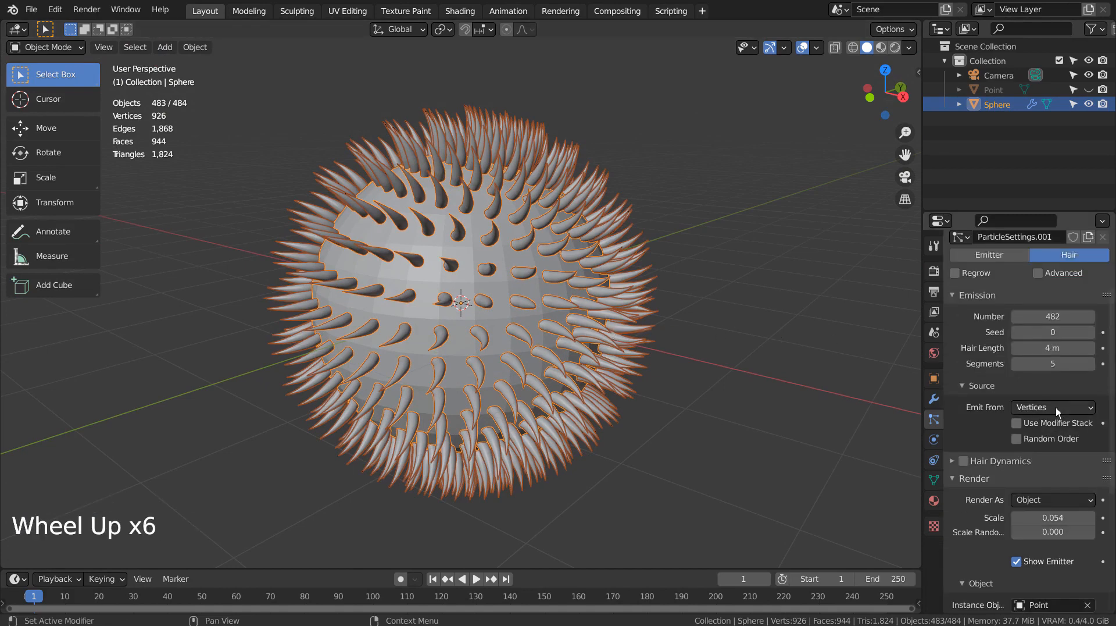
scroll(1056, 407, up, 4)
click(1040, 369)
scroll(1045, 375, down, 9)
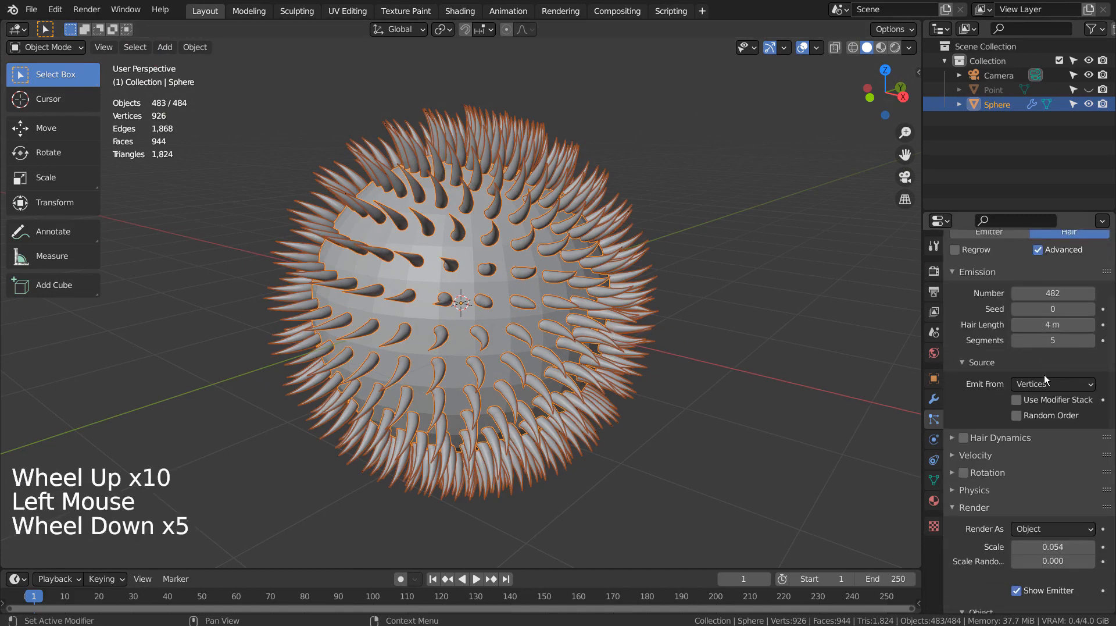
click(965, 379)
click(988, 379)
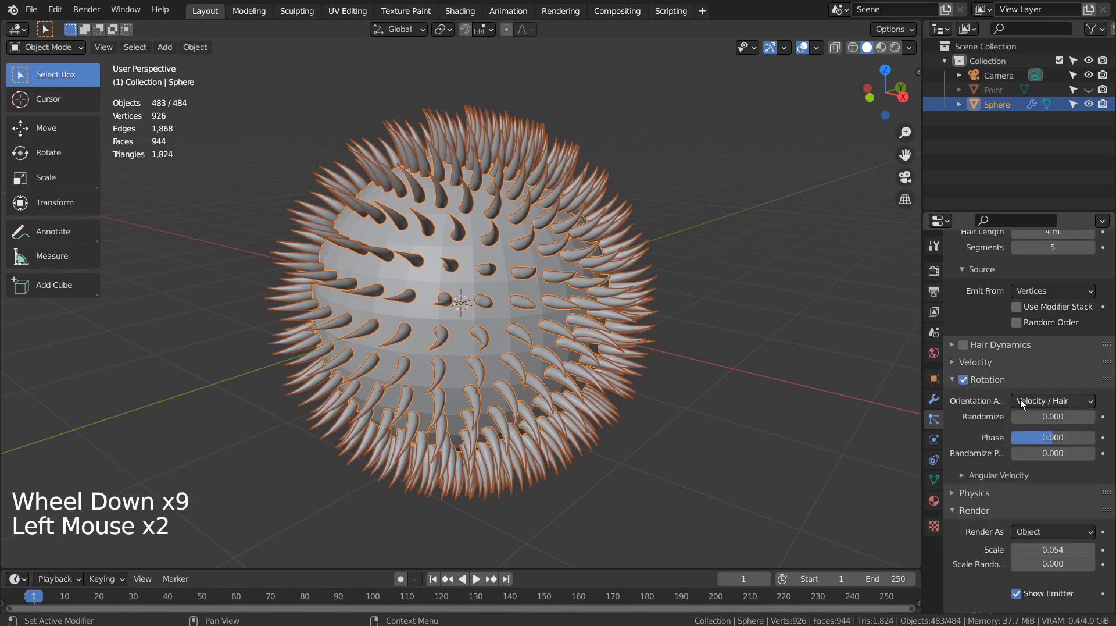
click(1041, 400)
click(1031, 433)
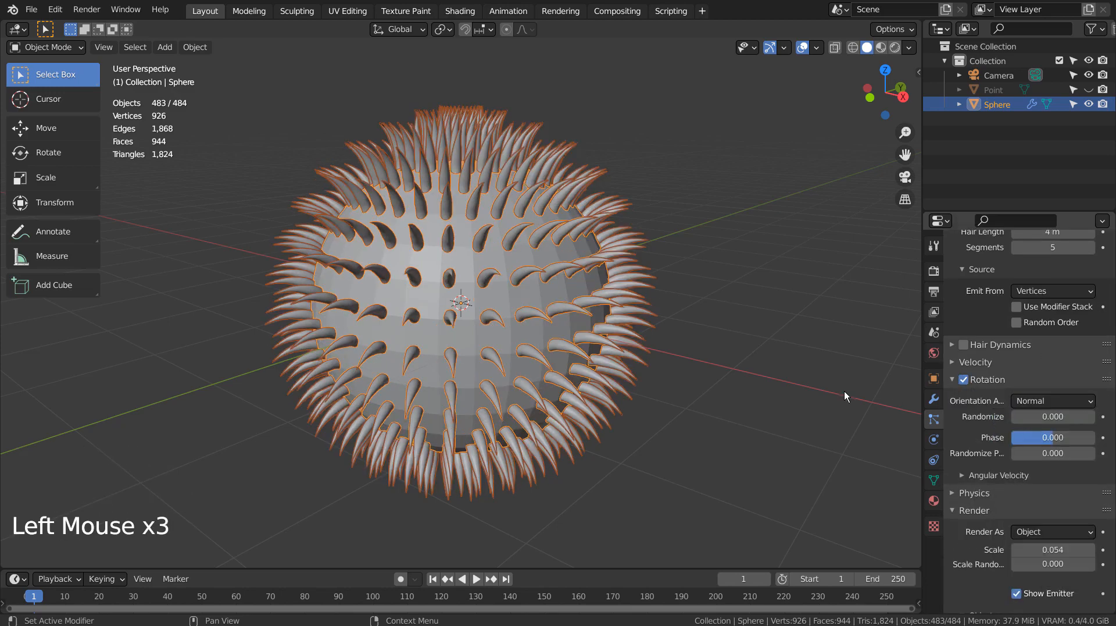
middle_drag(756, 401, 673, 340)
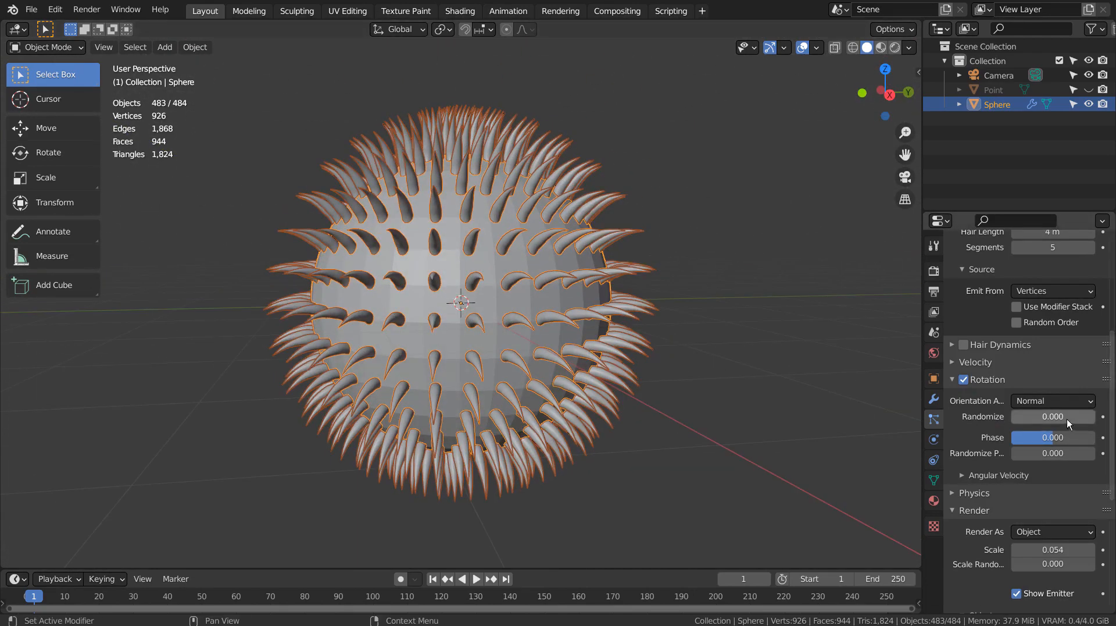
mouse_move(1043, 417)
mouse_down()
mouse_move(1099, 416)
mouse_move(1011, 416)
mouse_move(1071, 417)
mouse_move(1041, 417)
mouse_up()
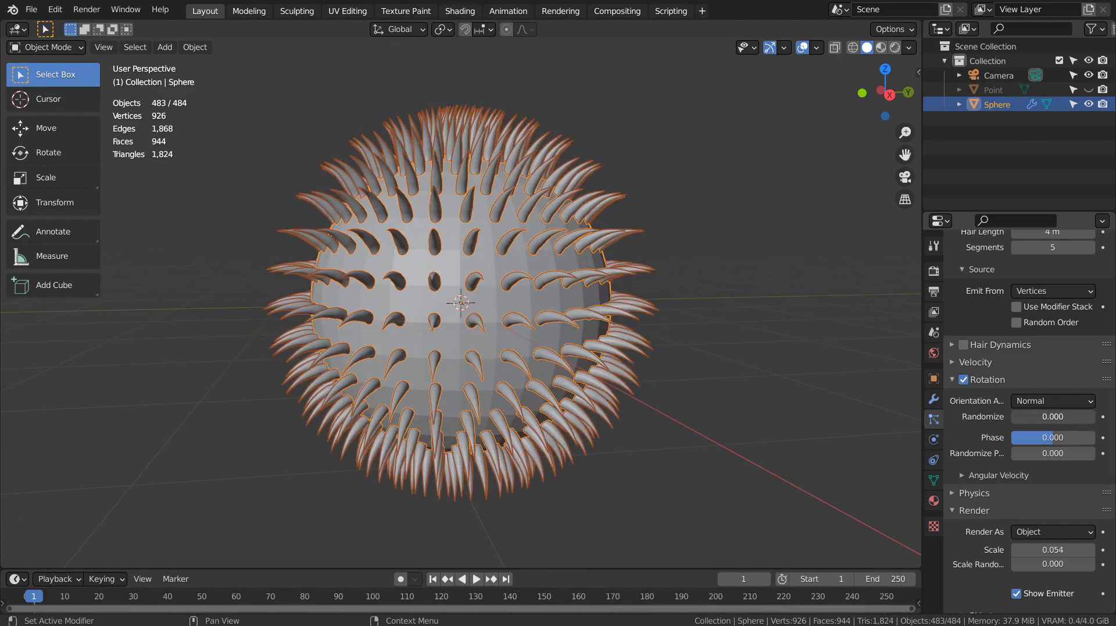
Step: Unhide the Point horn, hide the sphere and enter Edit Mode on the horn
click(992, 92)
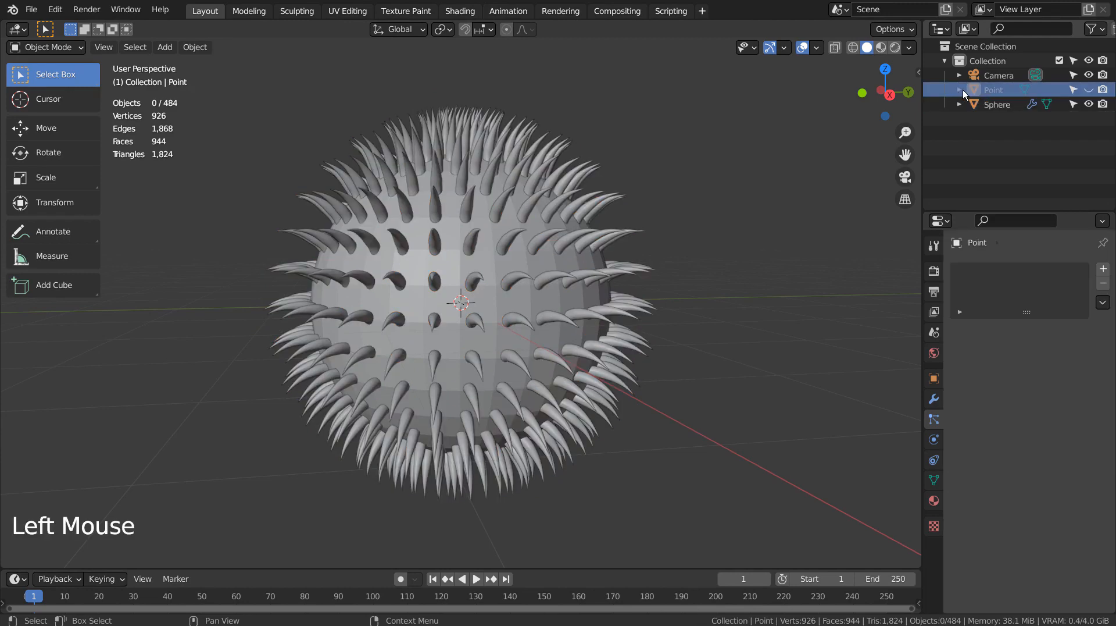
click(1089, 91)
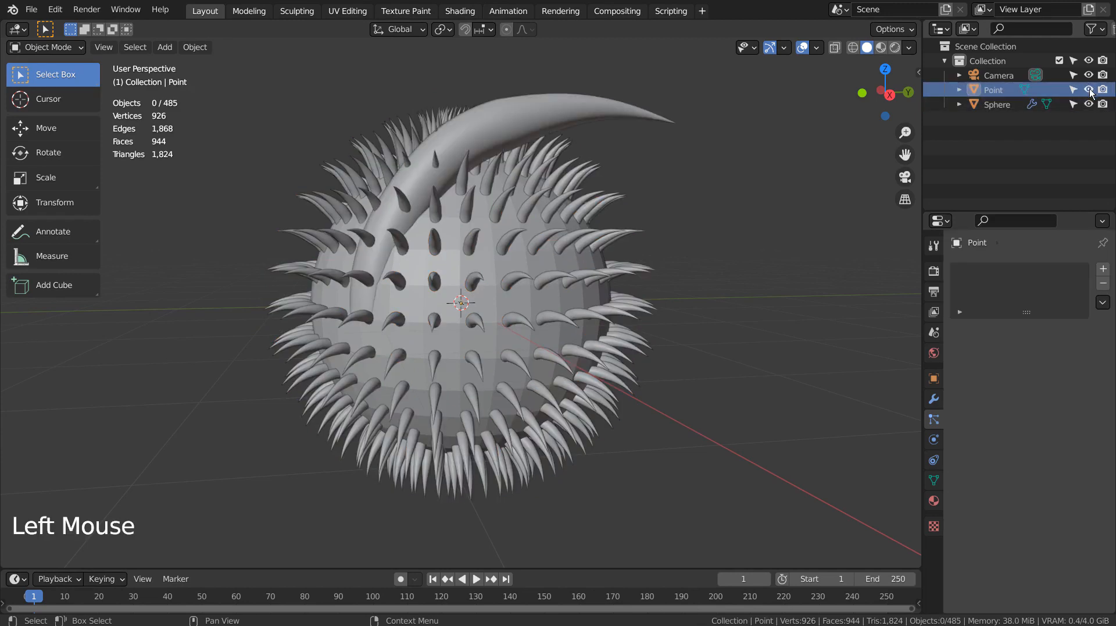
click(1089, 104)
key(Tab)
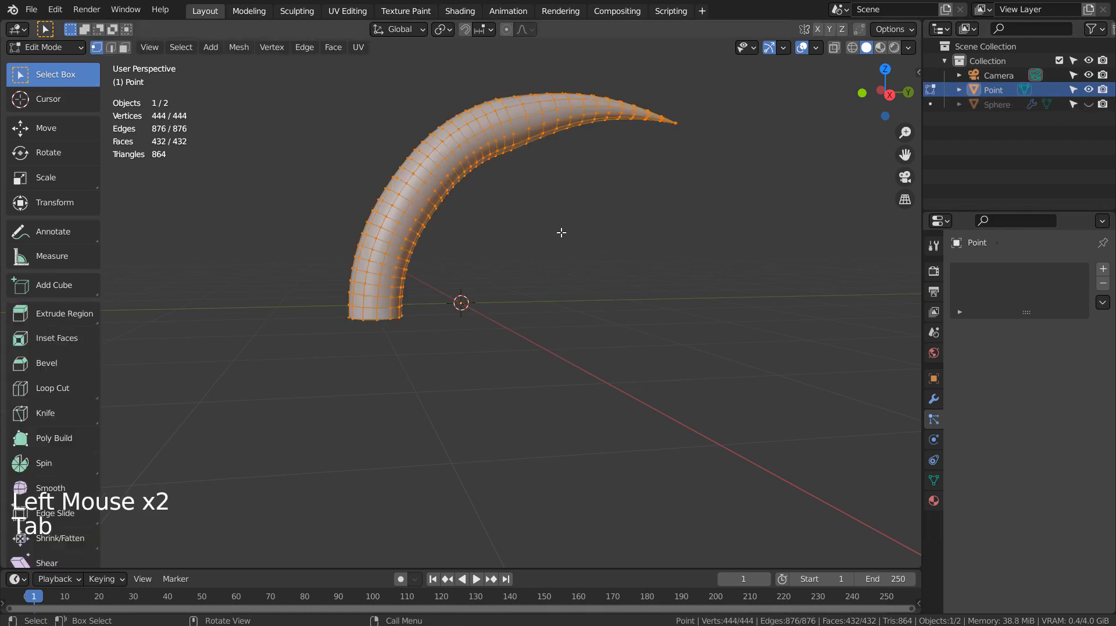
Step: Select the open edge loop at the horn's base and scale it down with proportional editing to taper the base
middle_drag(560, 232, 534, 259)
scroll(527, 252, up, 4)
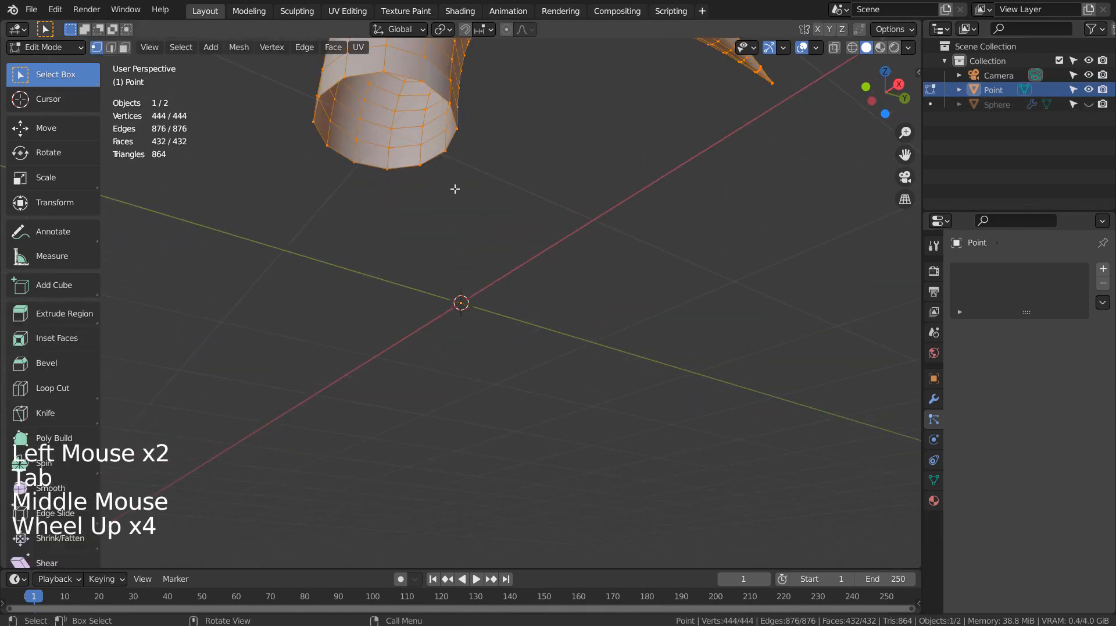
key(2)
alt+click(401, 165)
scroll(625, 210, down, 5)
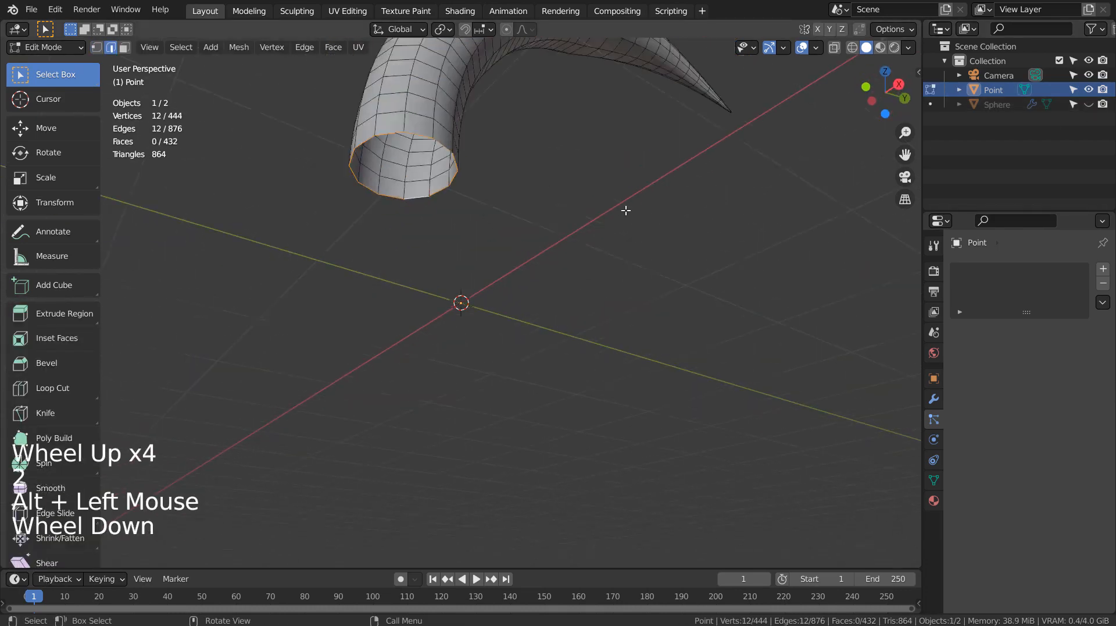
middle_drag(626, 209, 506, 75)
click(507, 29)
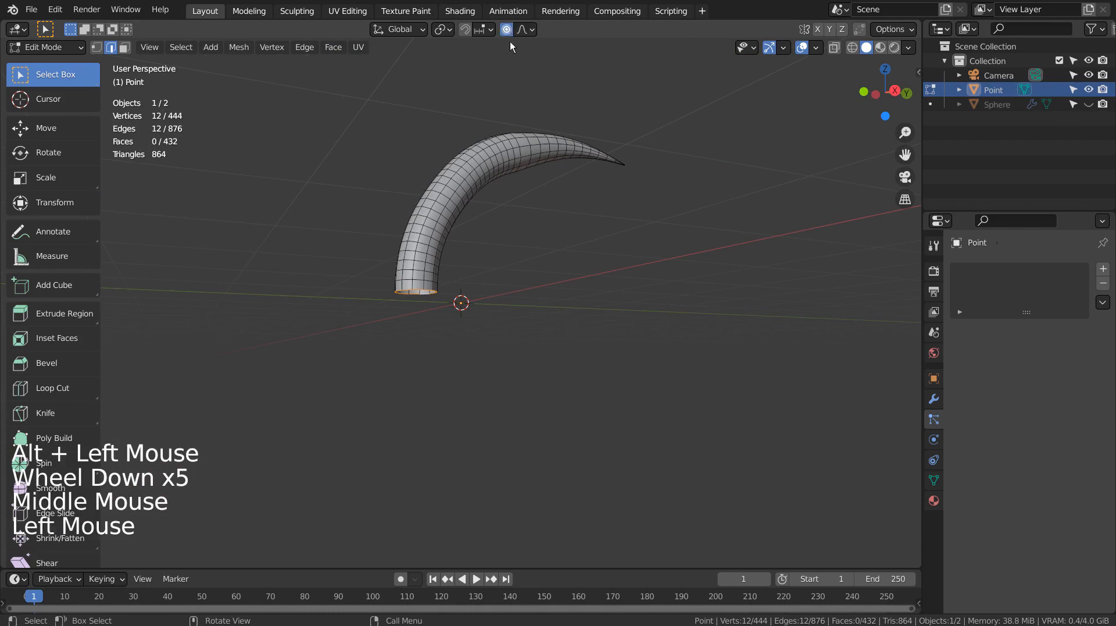
key(s)
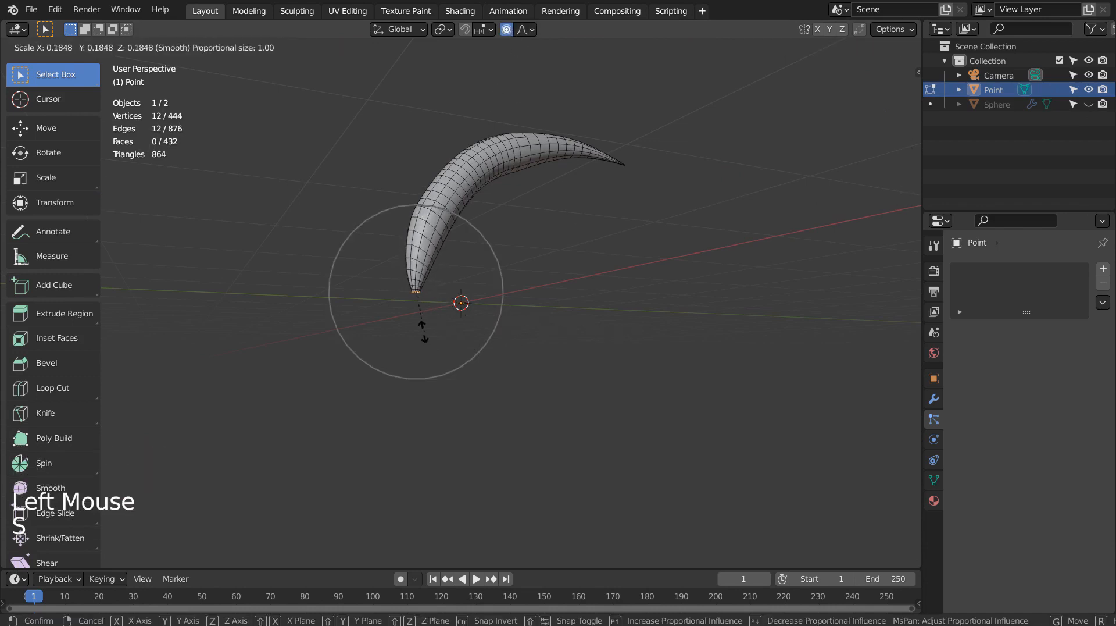
click(430, 302)
key(Tab)
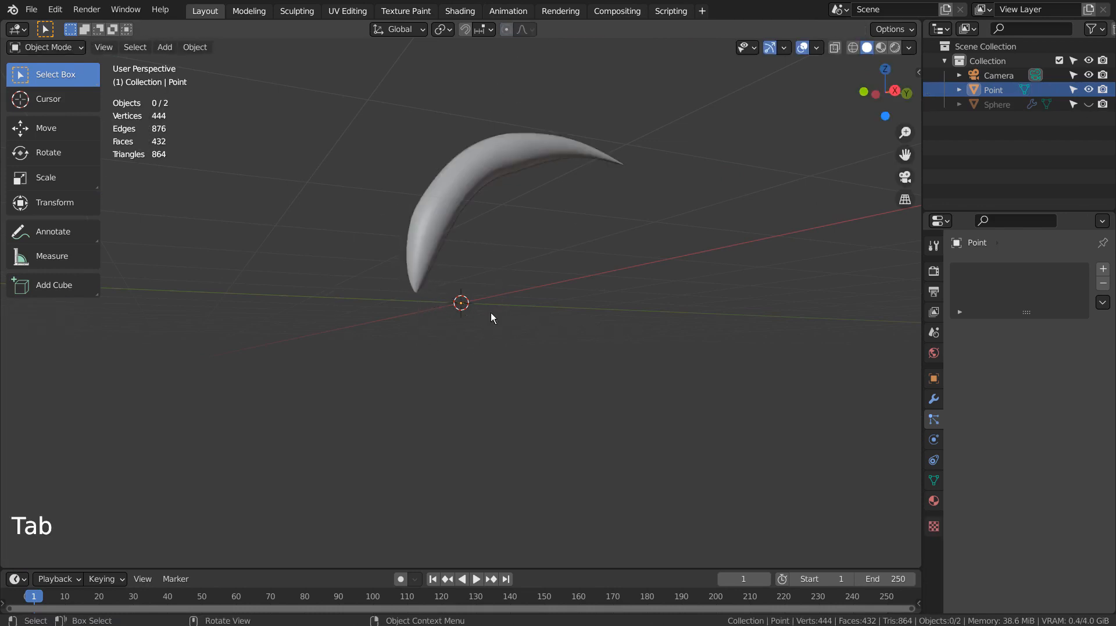
Step: Scale the horn's base edge loop down further with proportional editing to nearly close the opening
scroll(464, 334, up, 4)
middle_drag(494, 314, 528, 285)
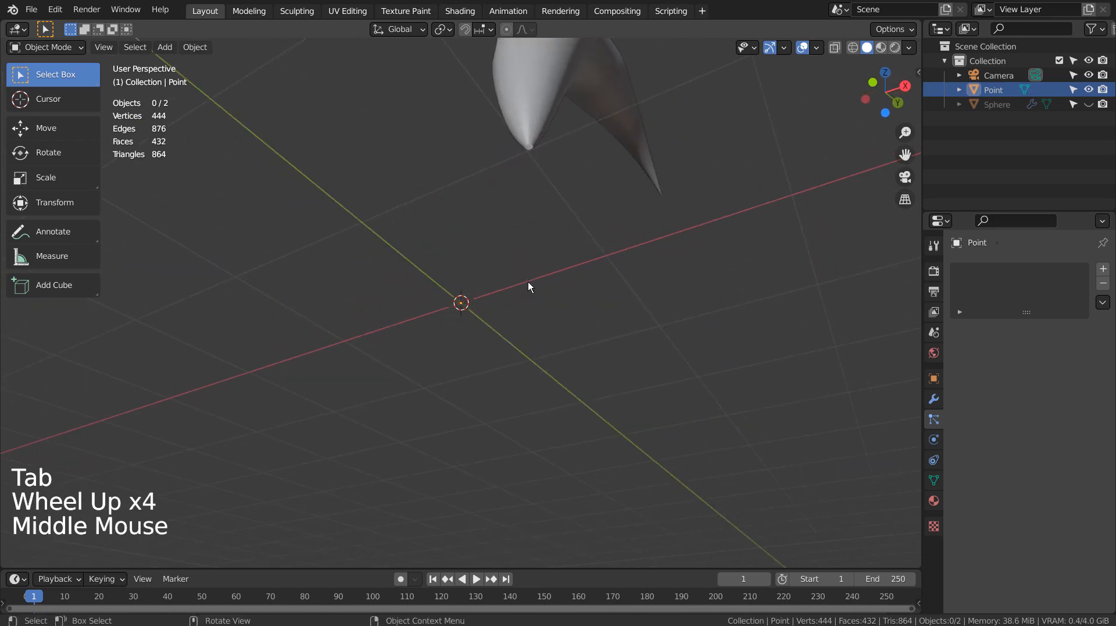
middle_click(529, 284)
key(Tab)
key(s)
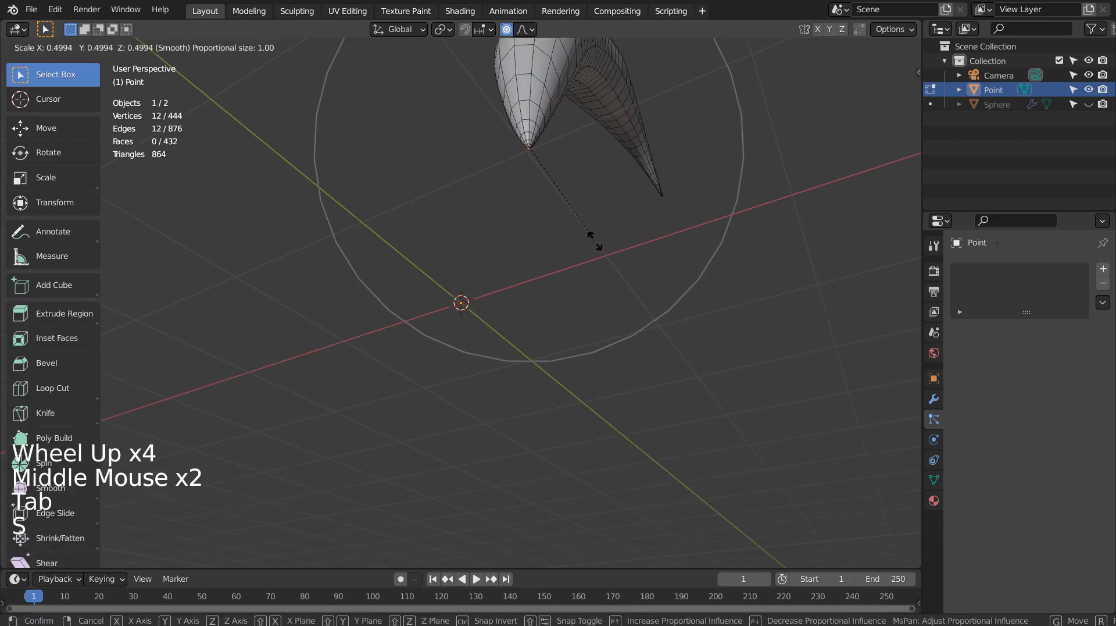
click(574, 234)
key(Tab)
middle_drag(587, 238, 606, 334)
scroll(484, 243, down, 4)
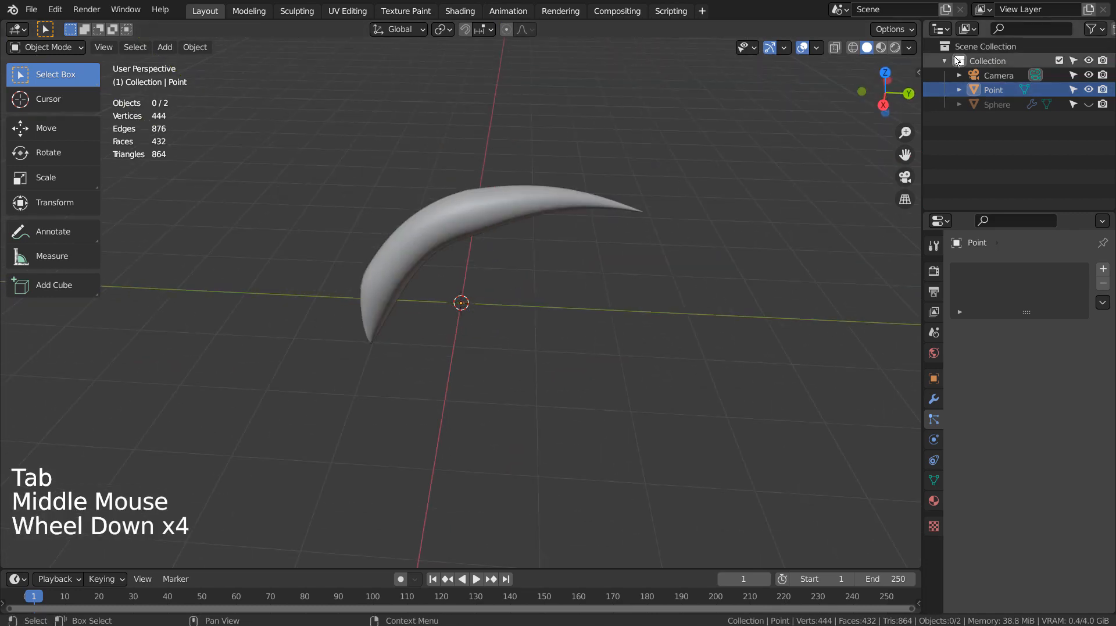
Step: Hide the Point horn, unhide the sphere and select the sphere
click(1089, 89)
click(1088, 104)
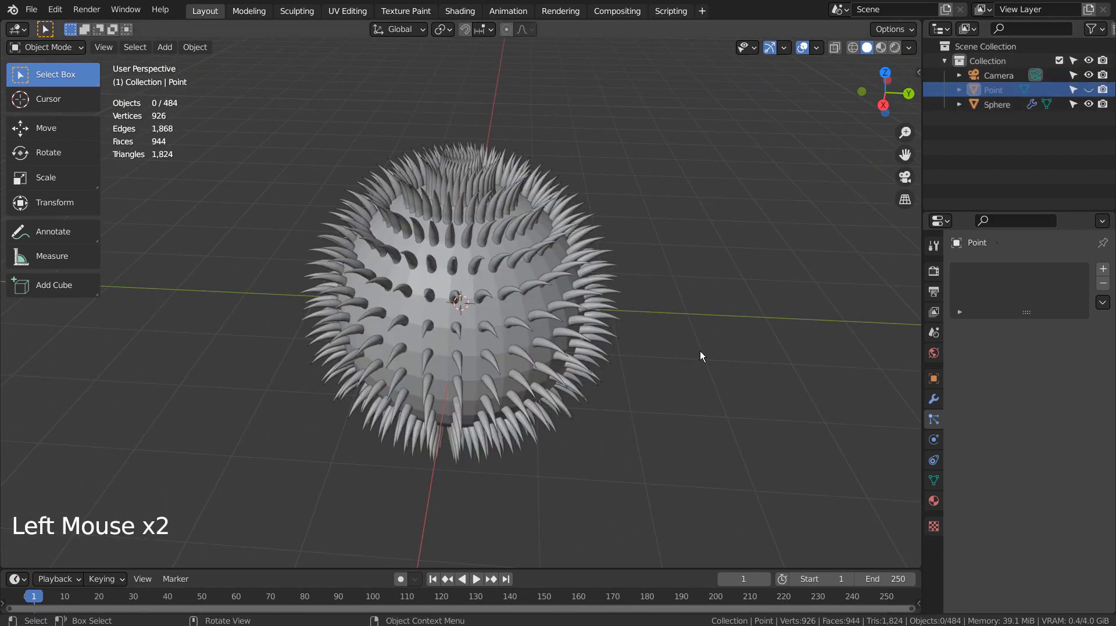
middle_drag(700, 351, 507, 283)
click(507, 283)
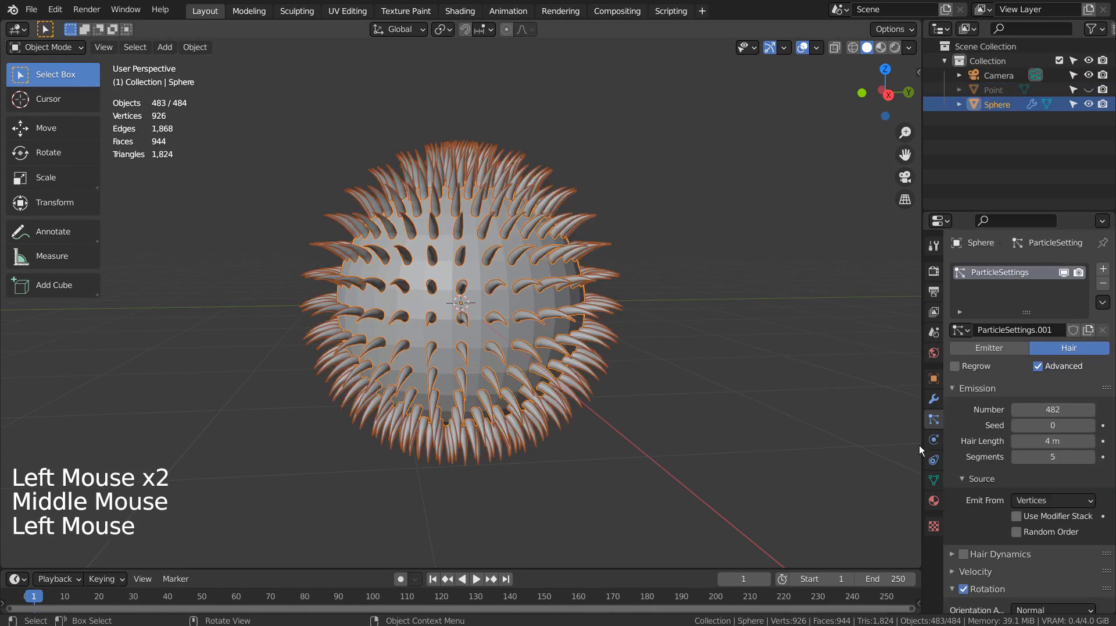
Step: Set the hair particles' rotation Randomize to 0.308, Phase to 0.630 and Randomize Phase to 0.479
scroll(1066, 497, down, 8)
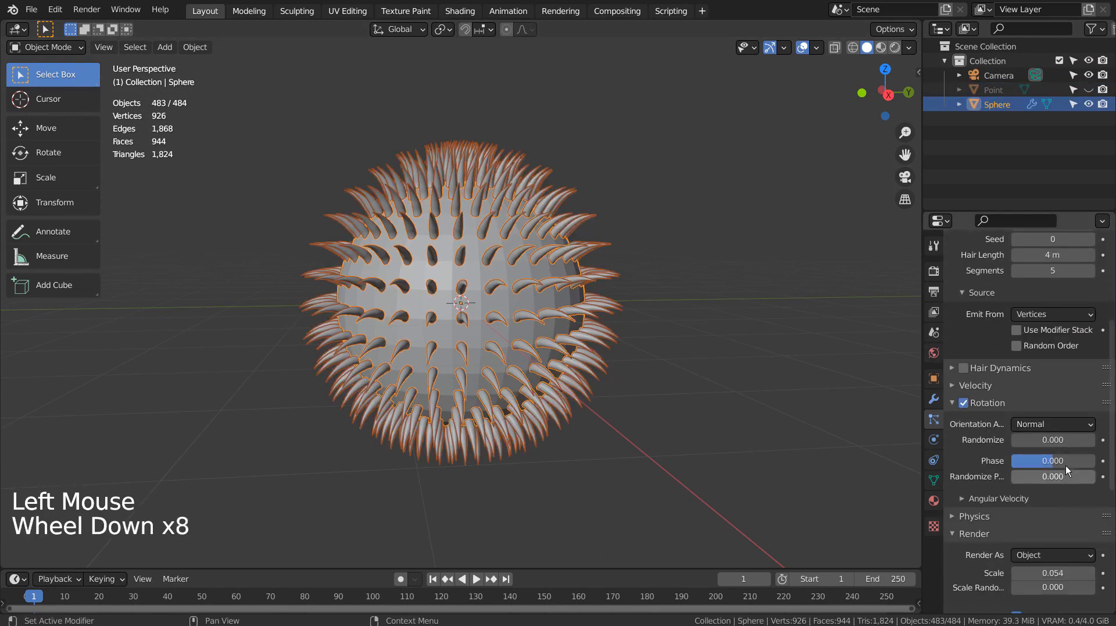
drag(1031, 440, 1061, 460)
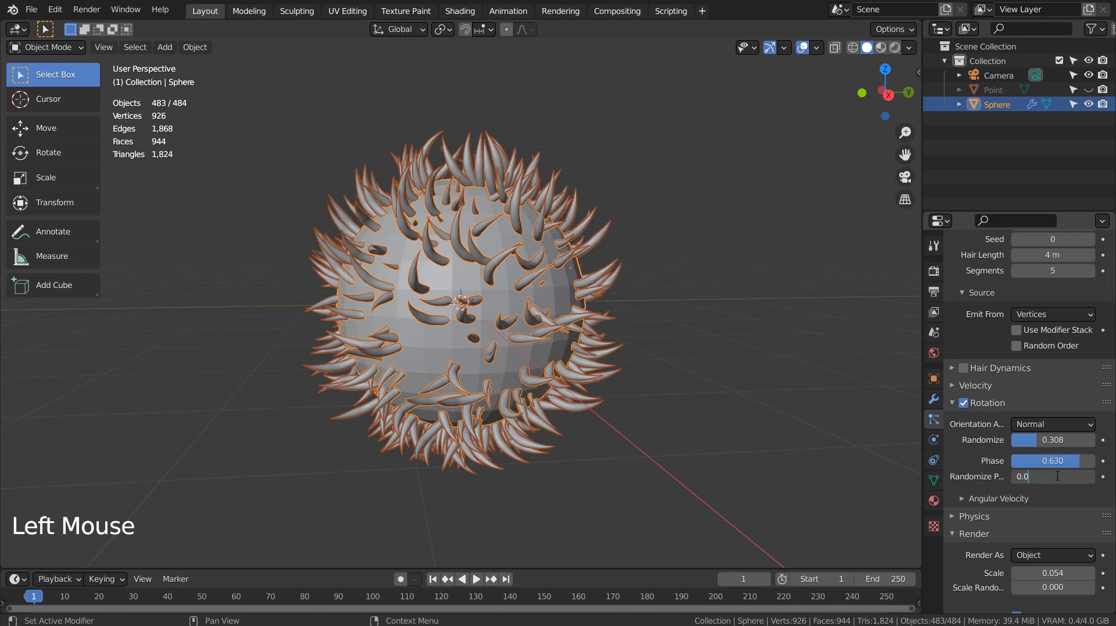
click(993, 485)
mouse_move(1031, 480)
mouse_down()
mouse_move(1109, 479)
mouse_move(1031, 480)
mouse_up()
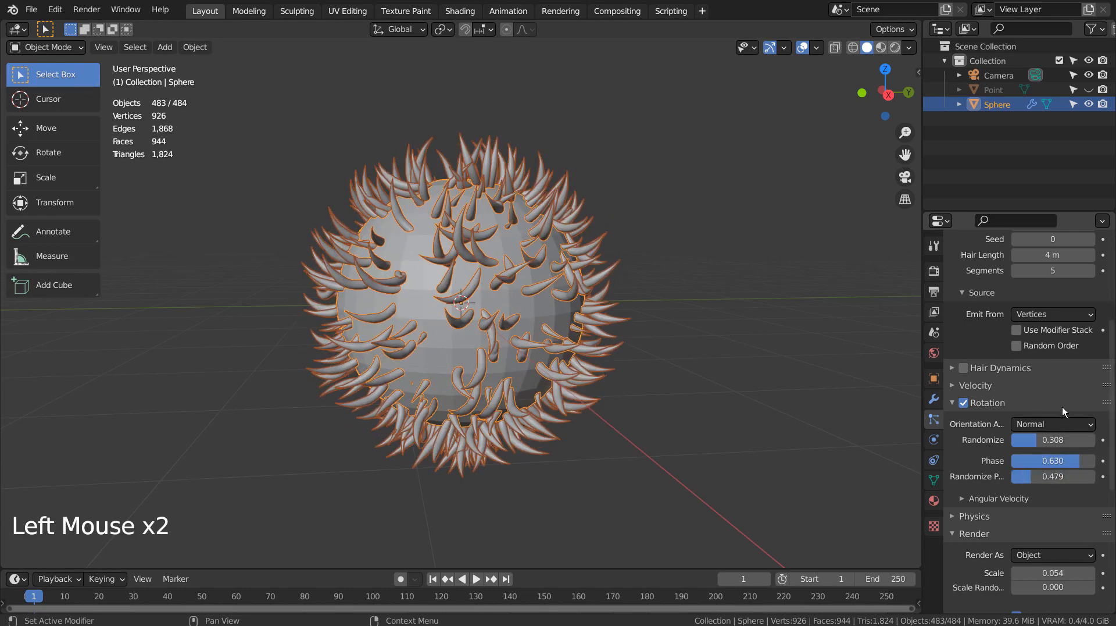
Step: Set the render scale of the sphere's hair particle instances to 0.093
scroll(1062, 407, up, 5)
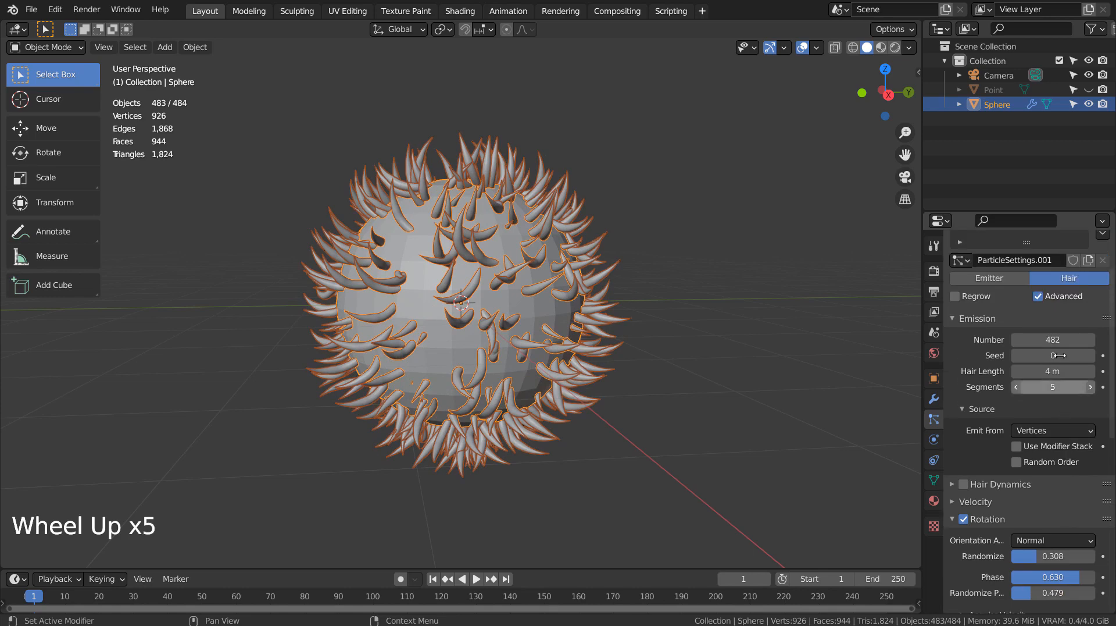
scroll(1051, 434, down, 8)
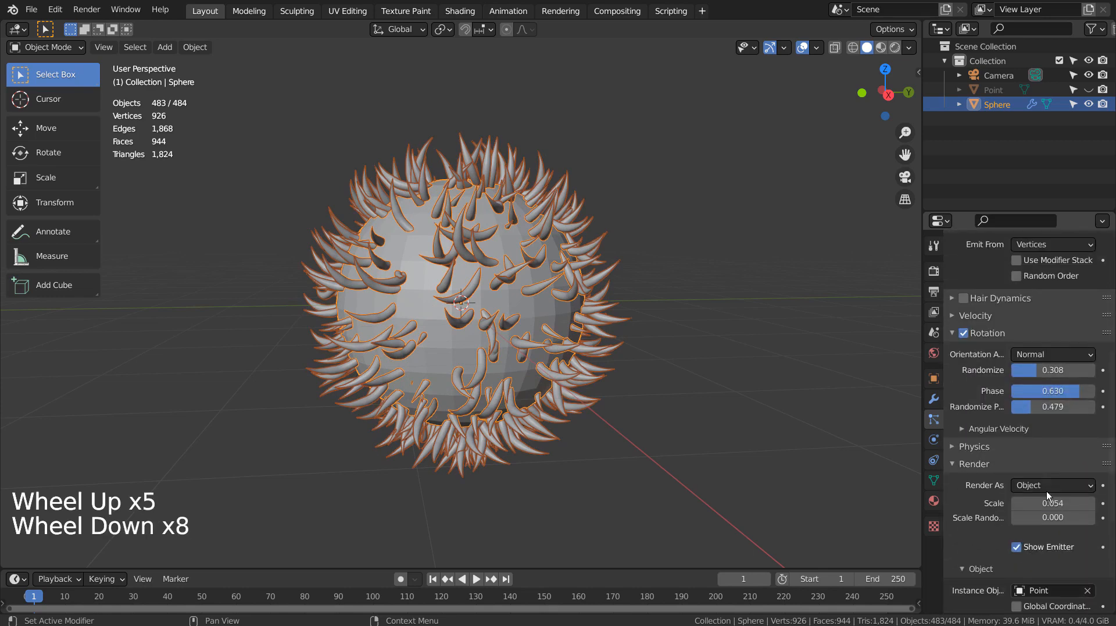
click(1047, 503)
drag(1046, 503, 1076, 503)
middle_drag(667, 423, 654, 378)
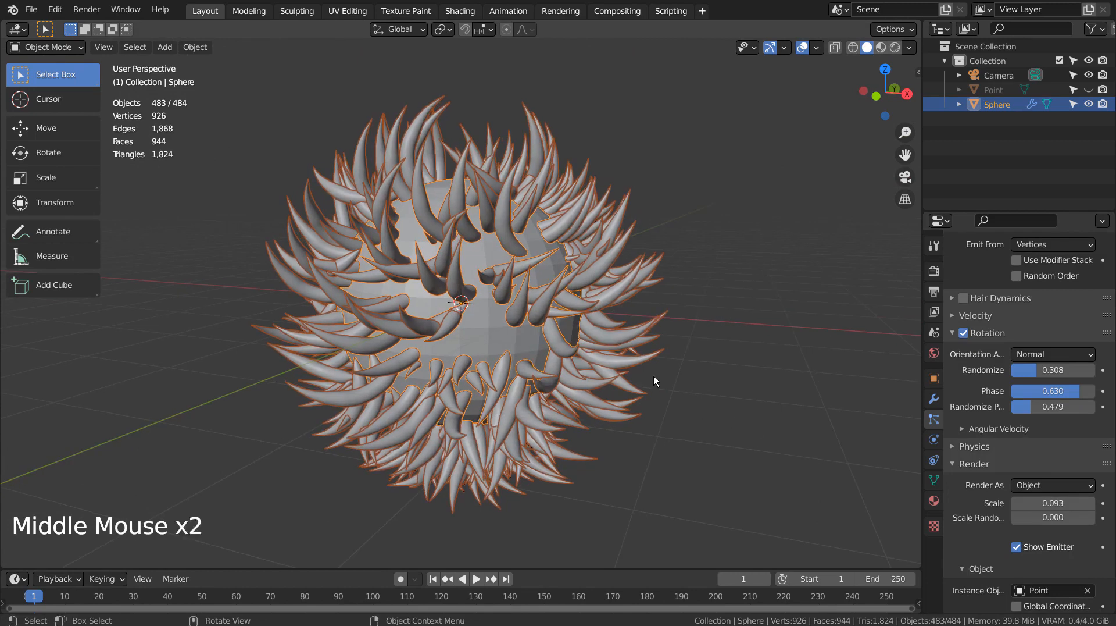
Step: Try to rotate the horned sphere freehand by about 90° in the right orthographic view
middle_drag(747, 309, 689, 339)
middle_click(688, 334)
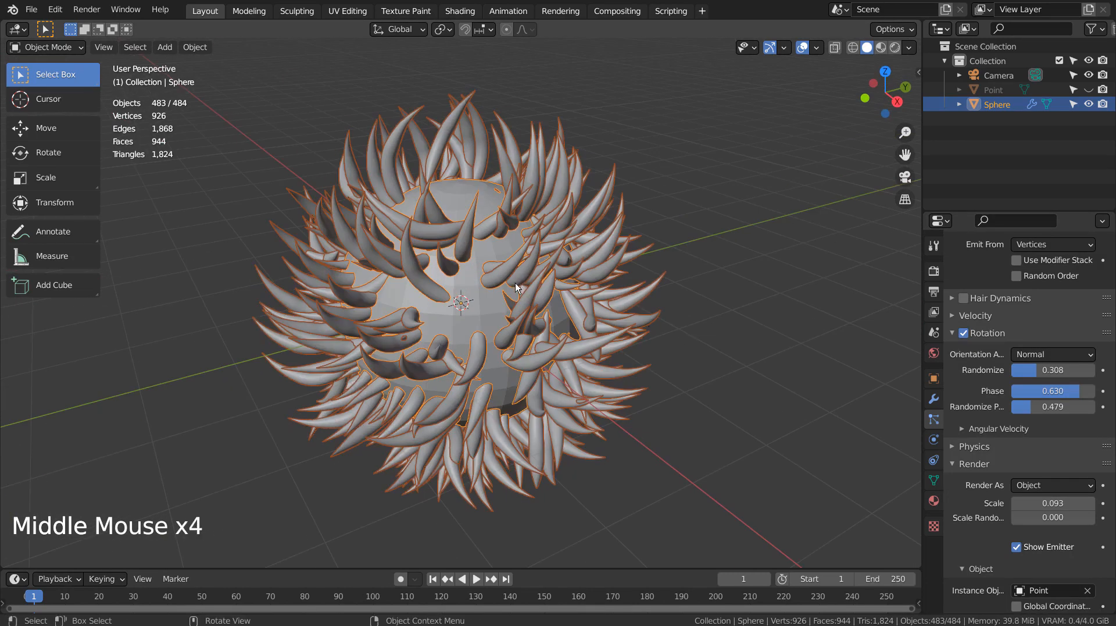
click(444, 330)
key(KP_3)
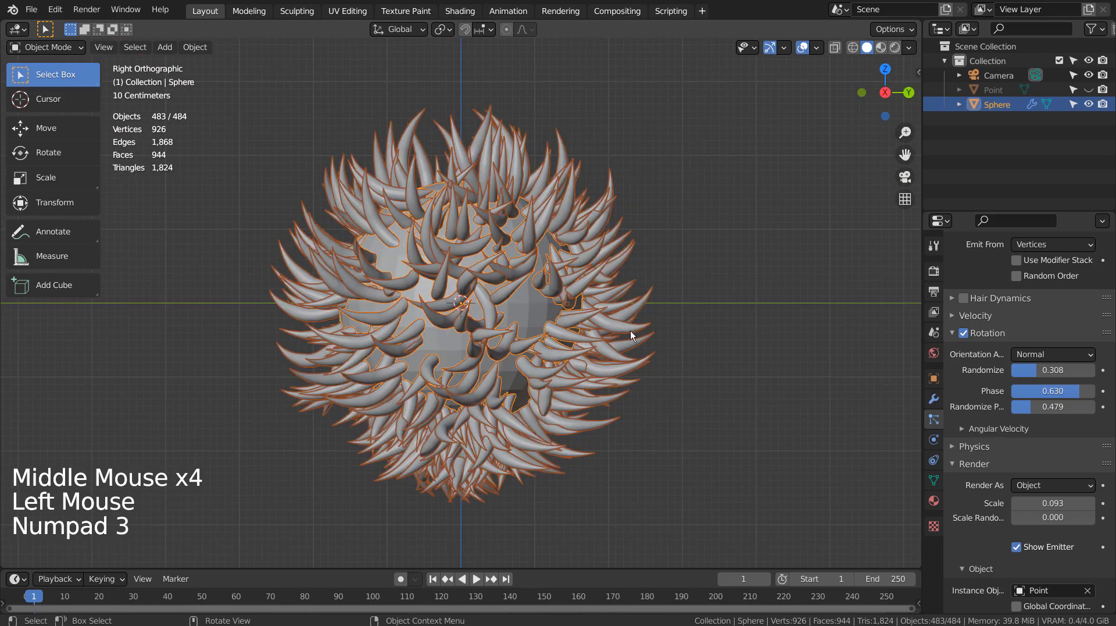
key(r)
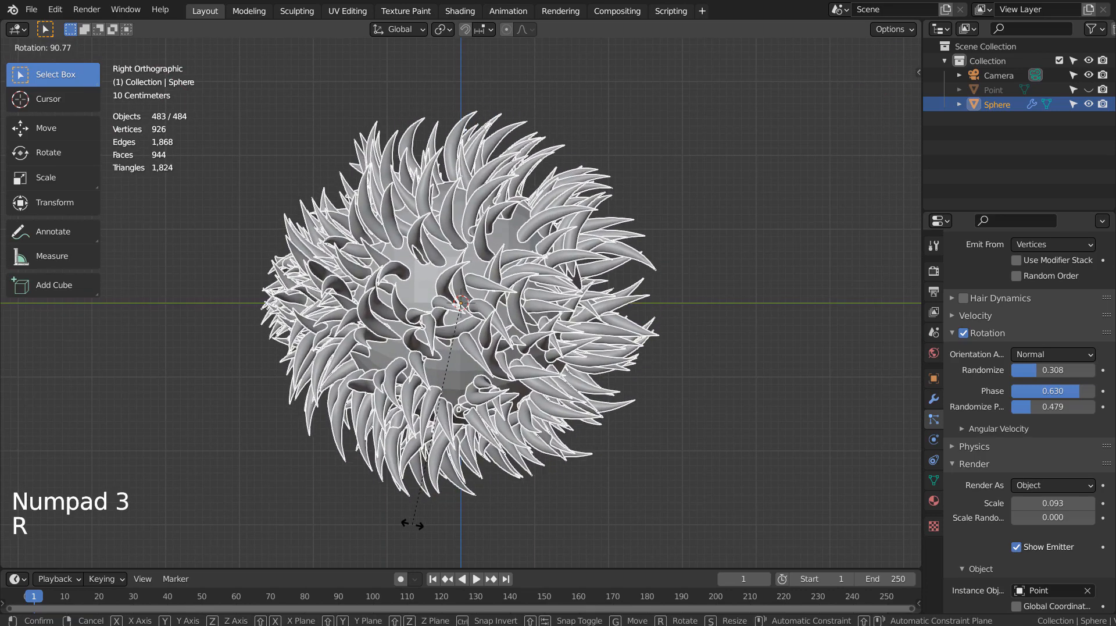
ctrl+click(410, 525)
key(ctrl+z)
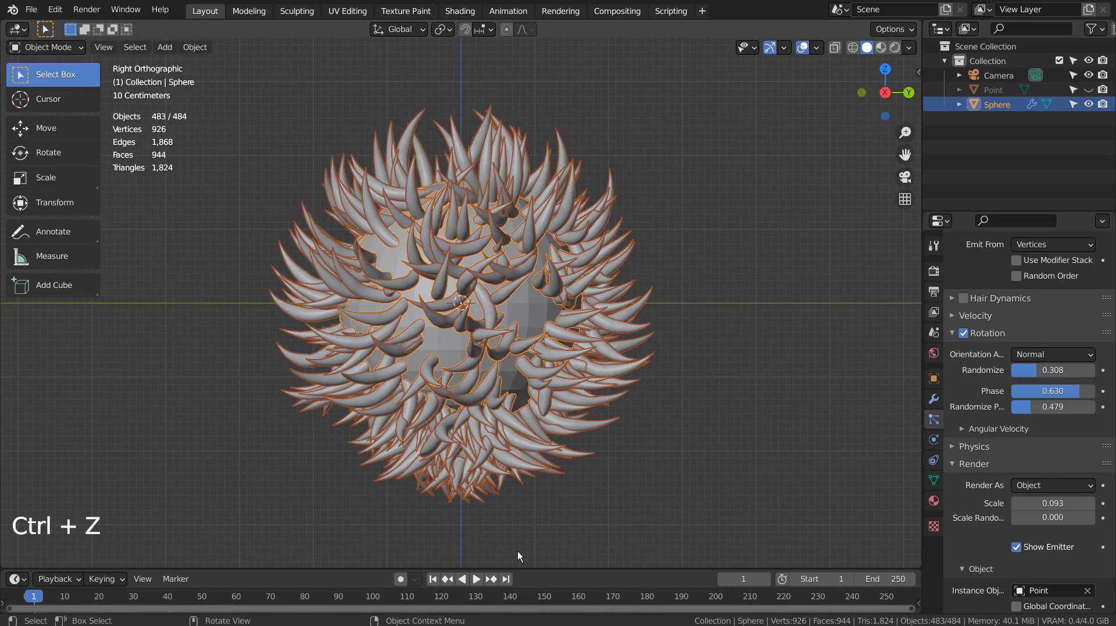
Step: Rotate the horned sphere exactly 90° around the global X axis
text(rx90)
key(Return)
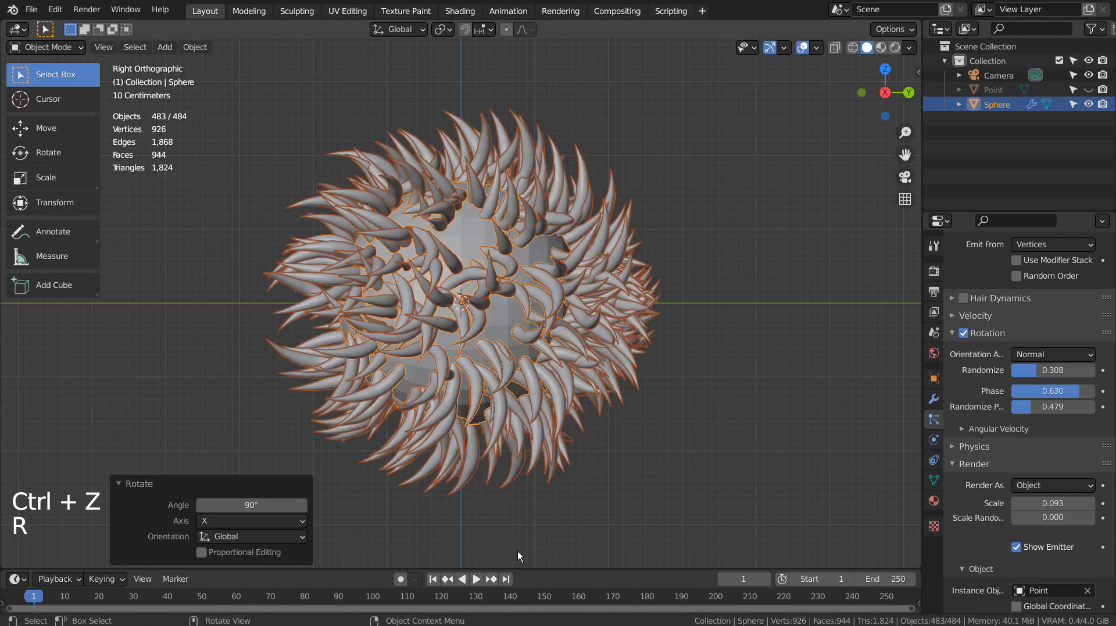
middle_drag(518, 550, 851, 371)
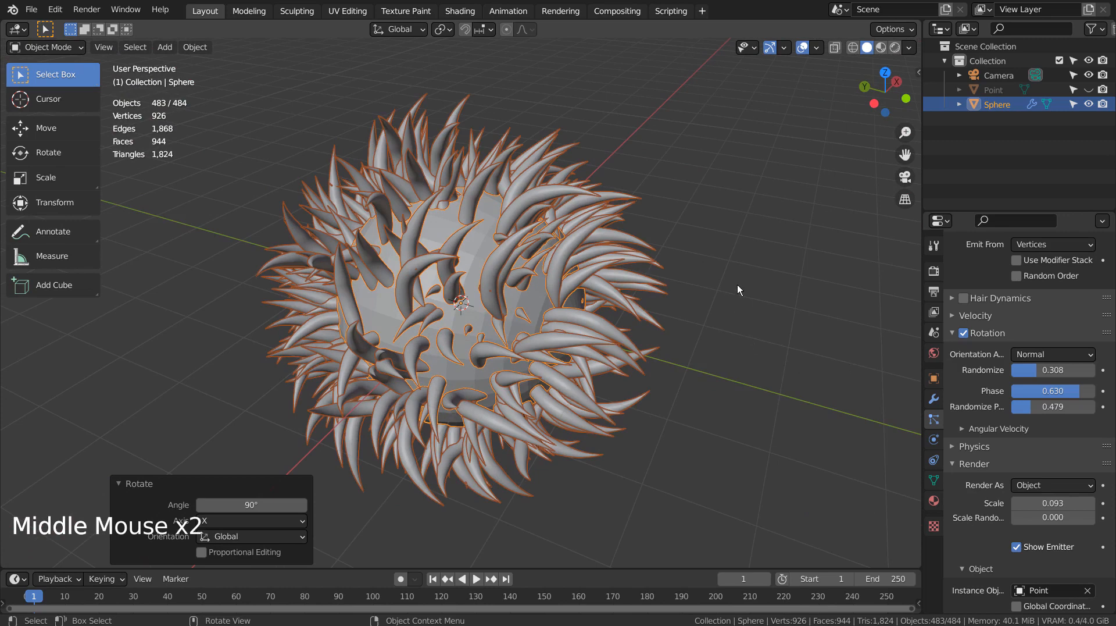
key(shift+a)
mouse_move(709, 205)
click(795, 212)
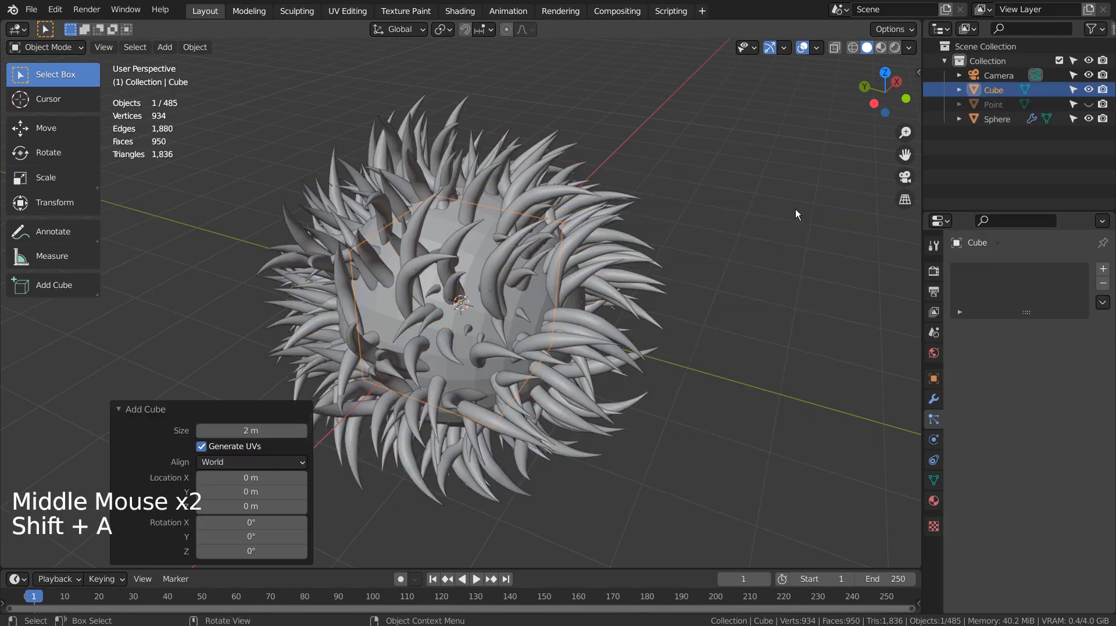
key(ctrl+z)
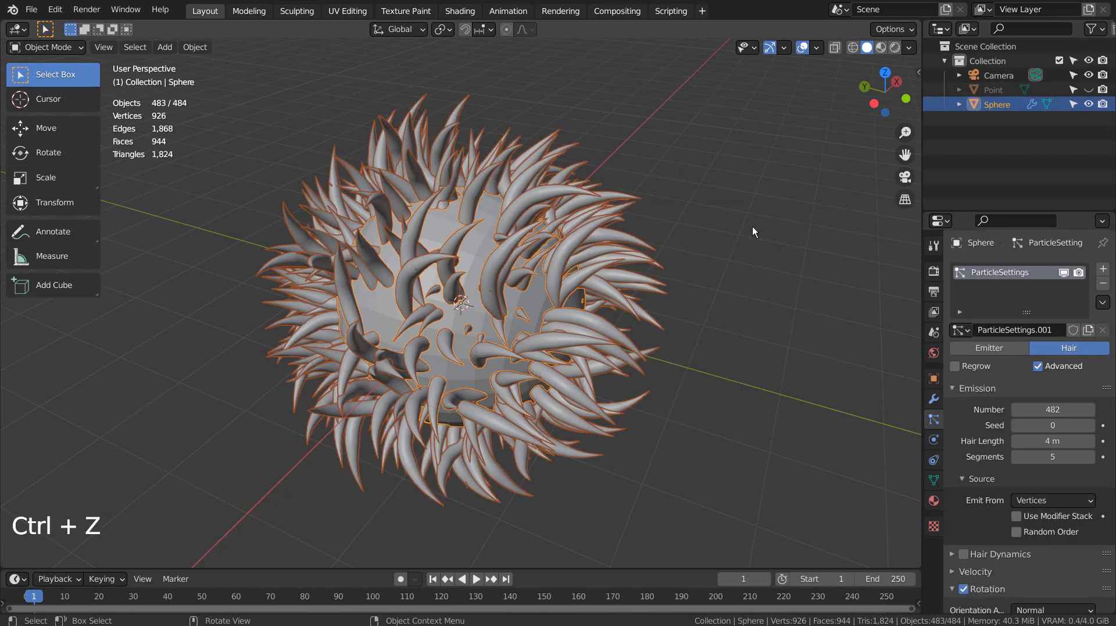
Step: Add a plane mesh through the sphere's centre and scale it up by about 10.3
click(753, 227)
key(shift+a)
mouse_move(700, 180)
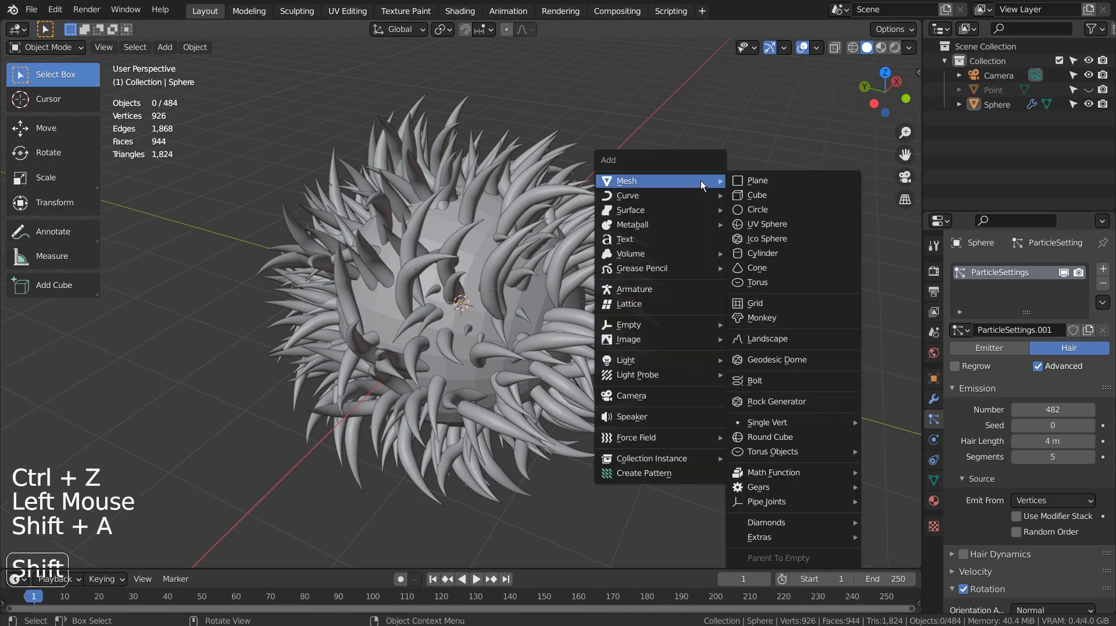
click(752, 179)
key(s)
click(229, 475)
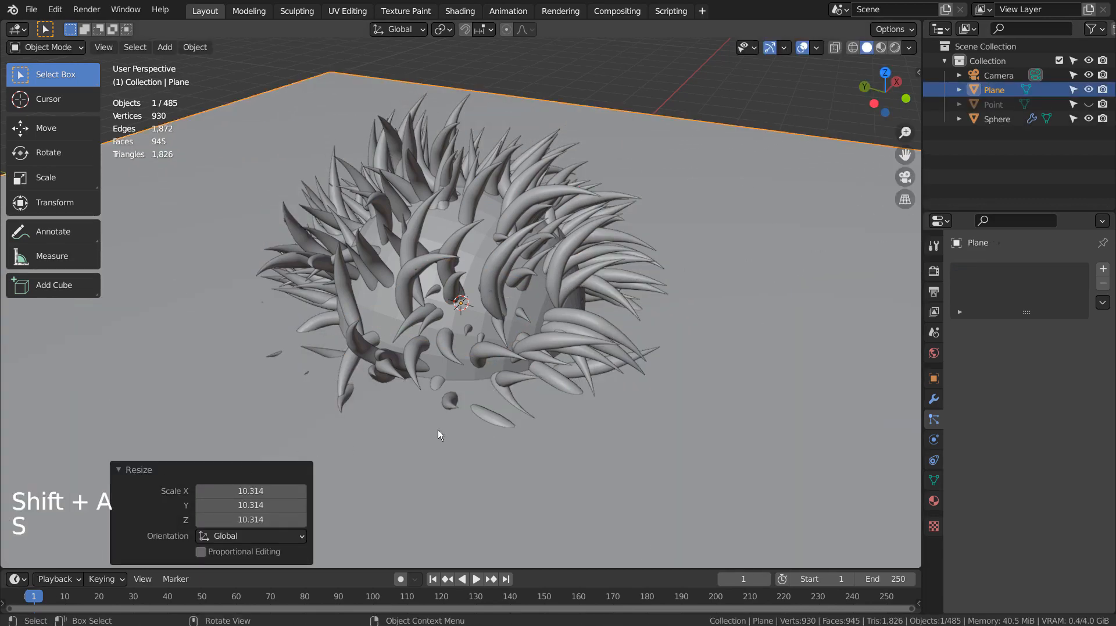
Step: Enlarge the plane by a further factor of about 2.26 so it fills the background
scroll(695, 306, down, 4)
middle_drag(696, 305, 647, 339)
key(s)
click(863, 283)
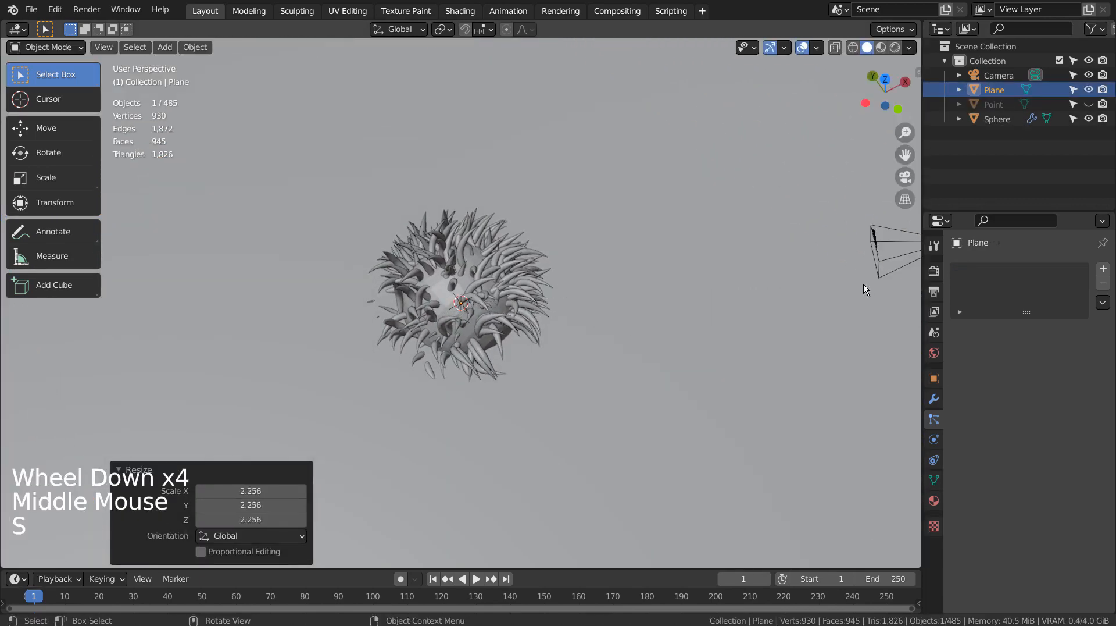
Step: Align the camera to the top orthographic view of the horned sphere and fly it slightly closer
middle_drag(863, 284, 668, 323)
key(KP_1)
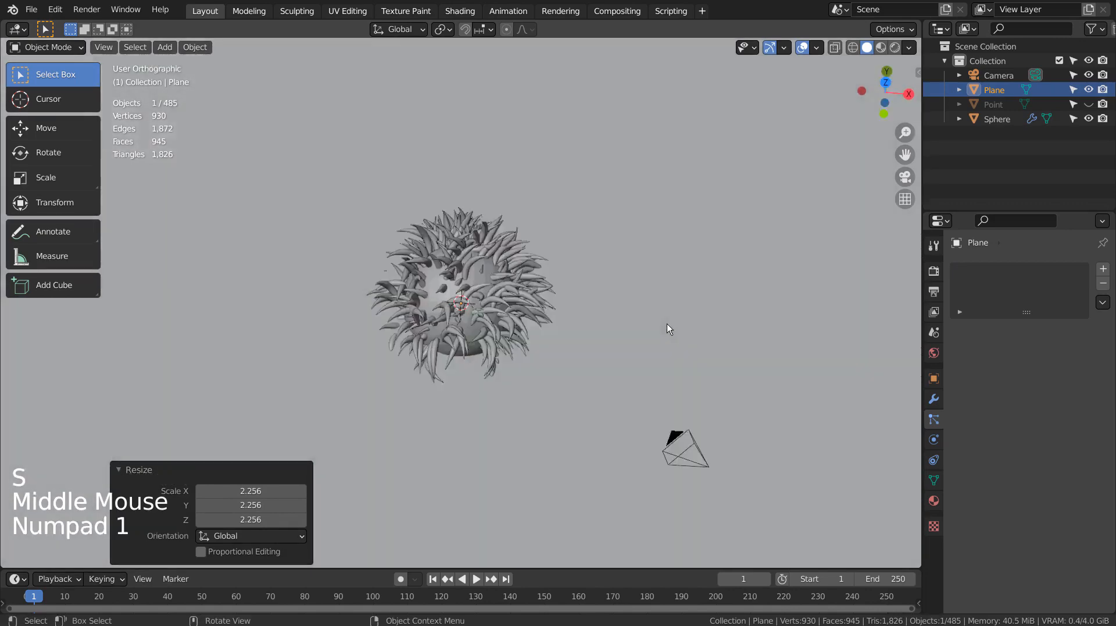
key(KP_7)
scroll(668, 323, up, 4)
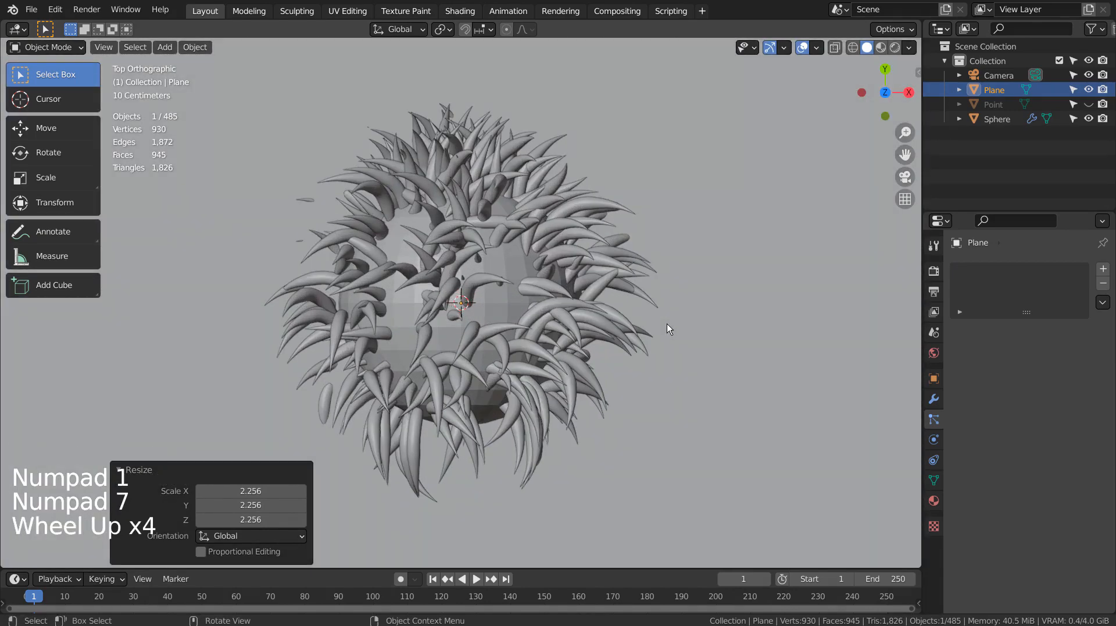
scroll(667, 323, down, 3)
key(ctrl+alt+KP_0)
key(shift+grave)
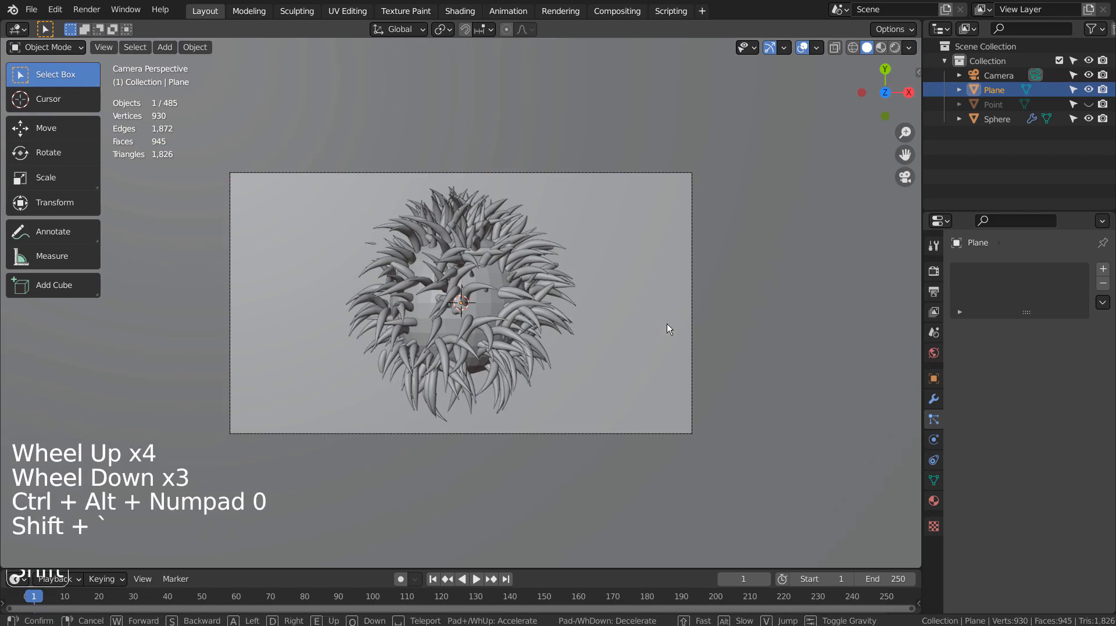
key(w)
click(453, 306)
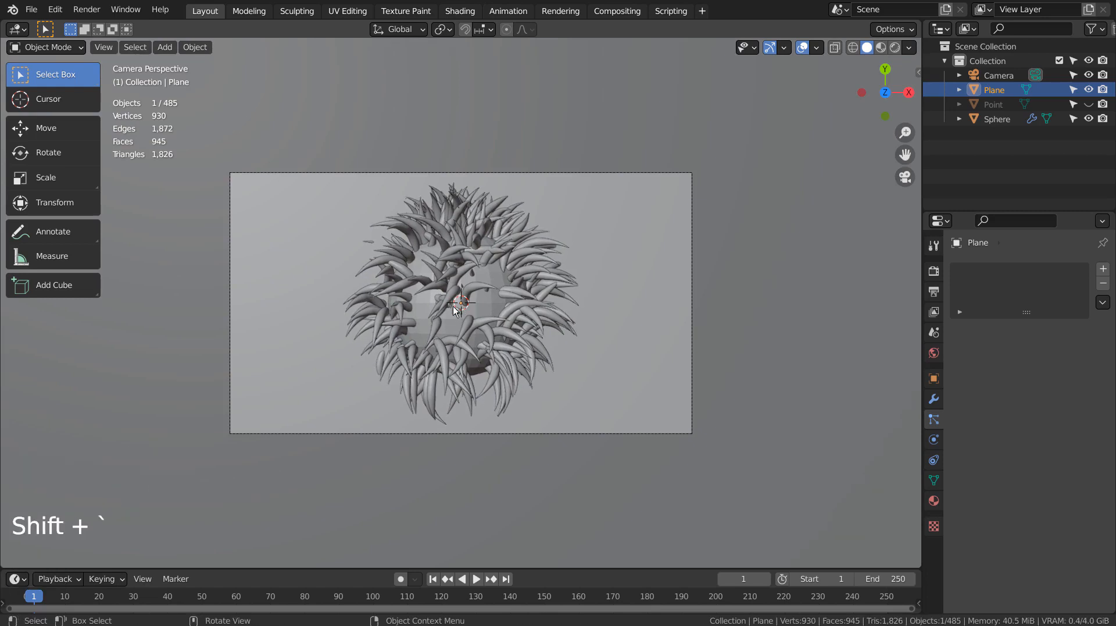
click(707, 229)
click(689, 247)
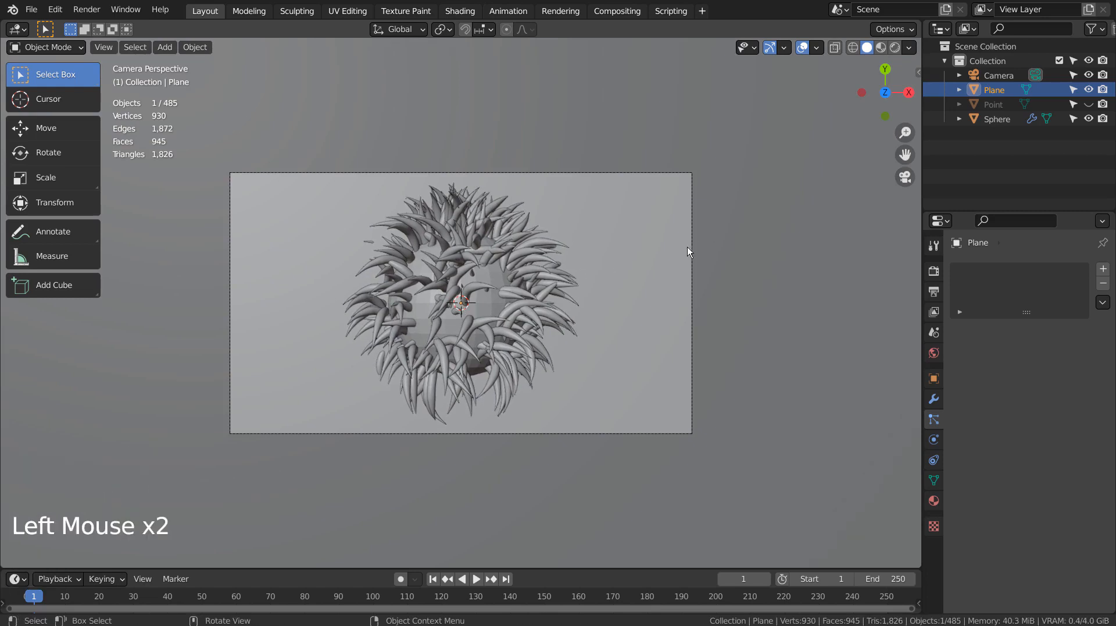
Step: Give the plane a new material with a pale blue base color
click(934, 501)
click(1018, 315)
click(1060, 439)
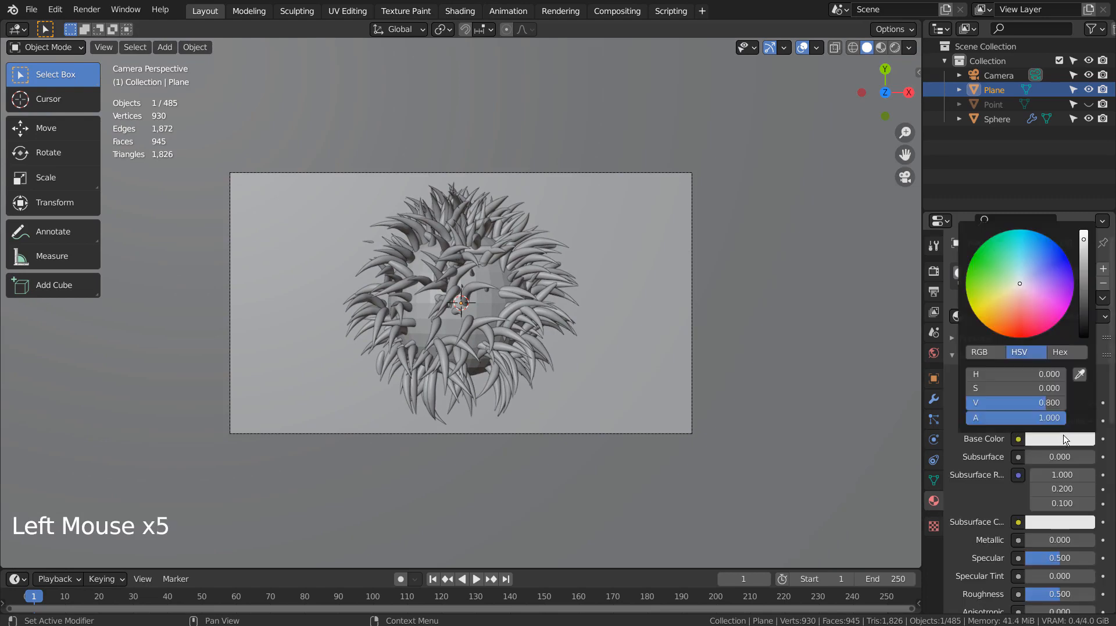
click(1027, 280)
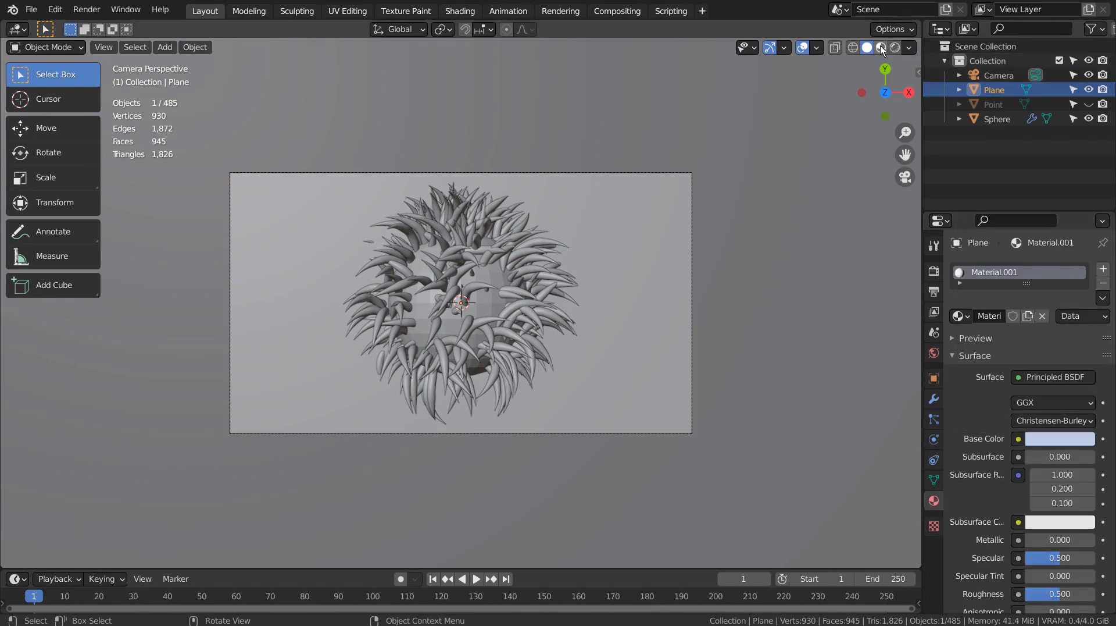
Step: Check the camera view in Material Preview and change the viewport shading to Rendered
click(882, 47)
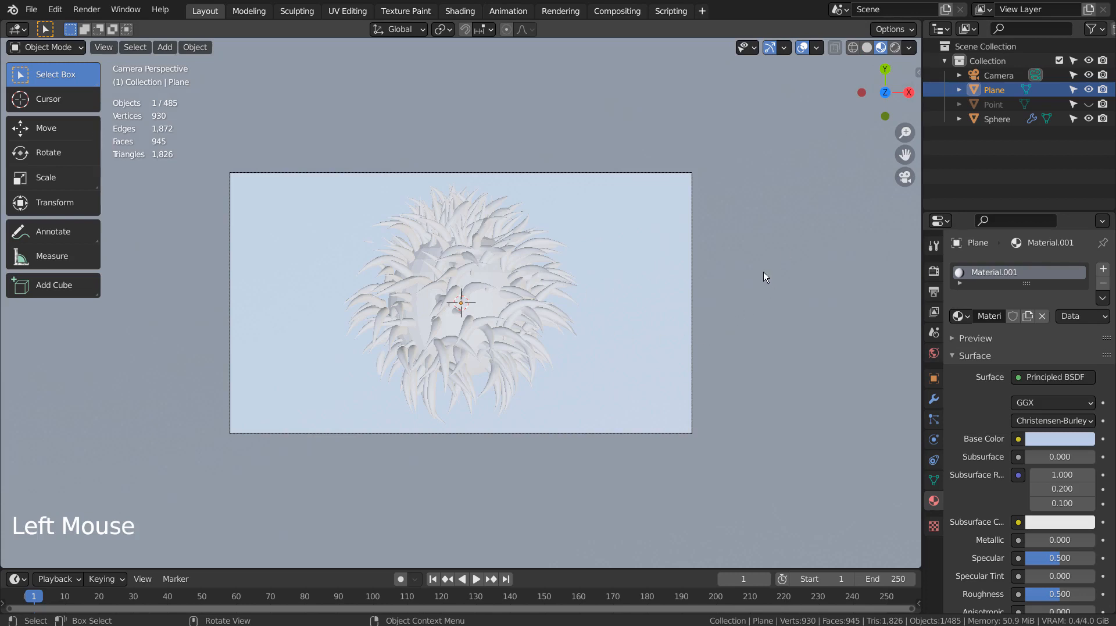
scroll(766, 277, up, 4)
scroll(701, 334, down, 2)
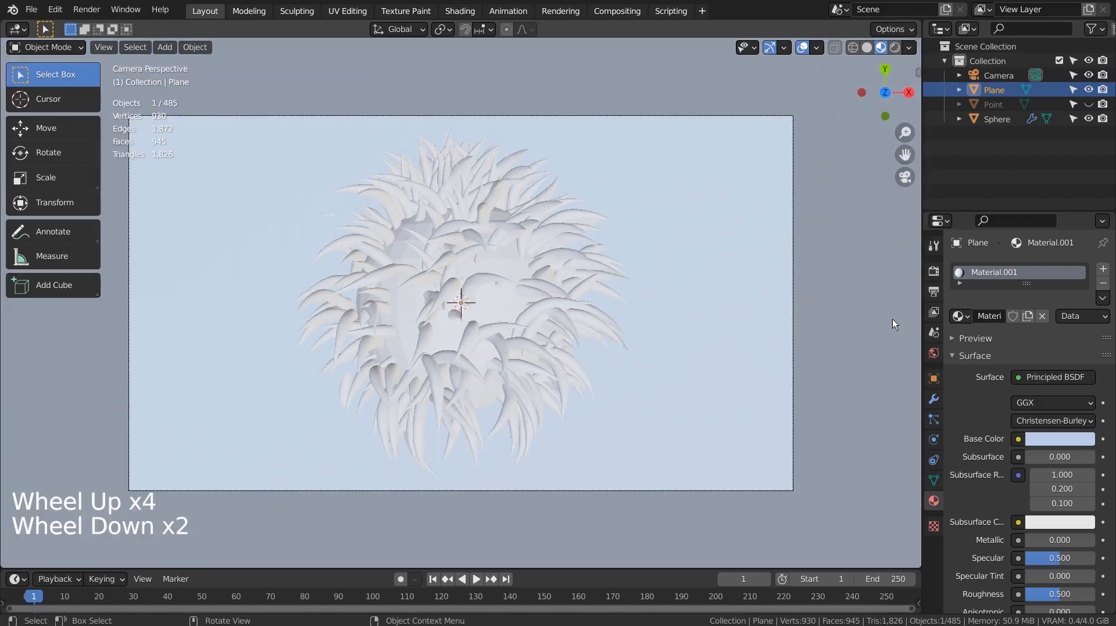
click(897, 47)
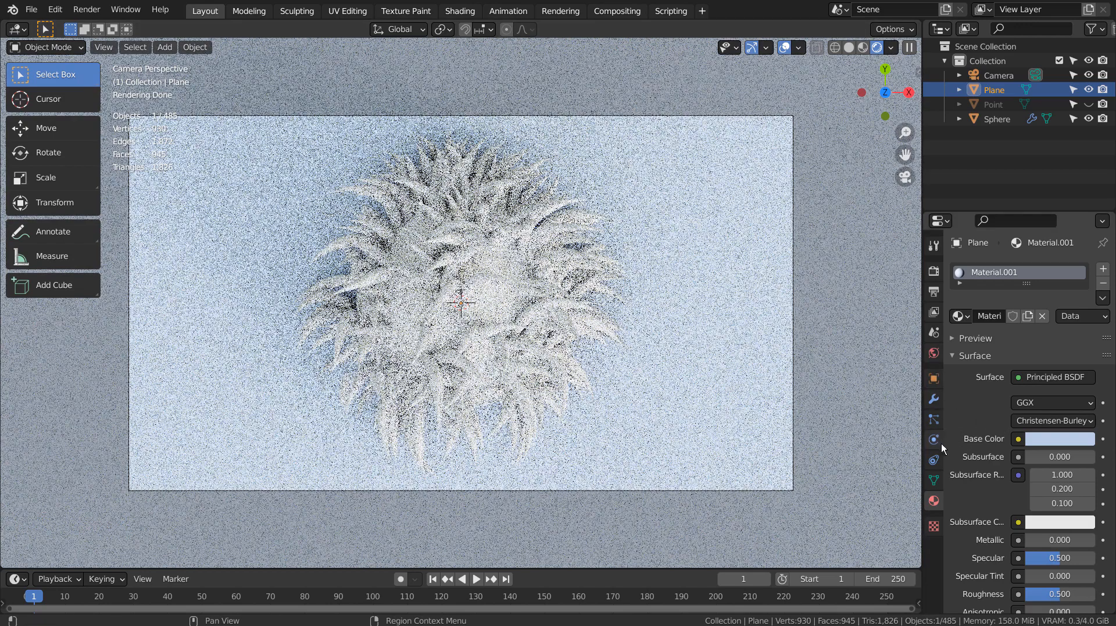
Step: Replace the world background's forest.exr color input with a Sky Texture
click(937, 347)
click(1020, 330)
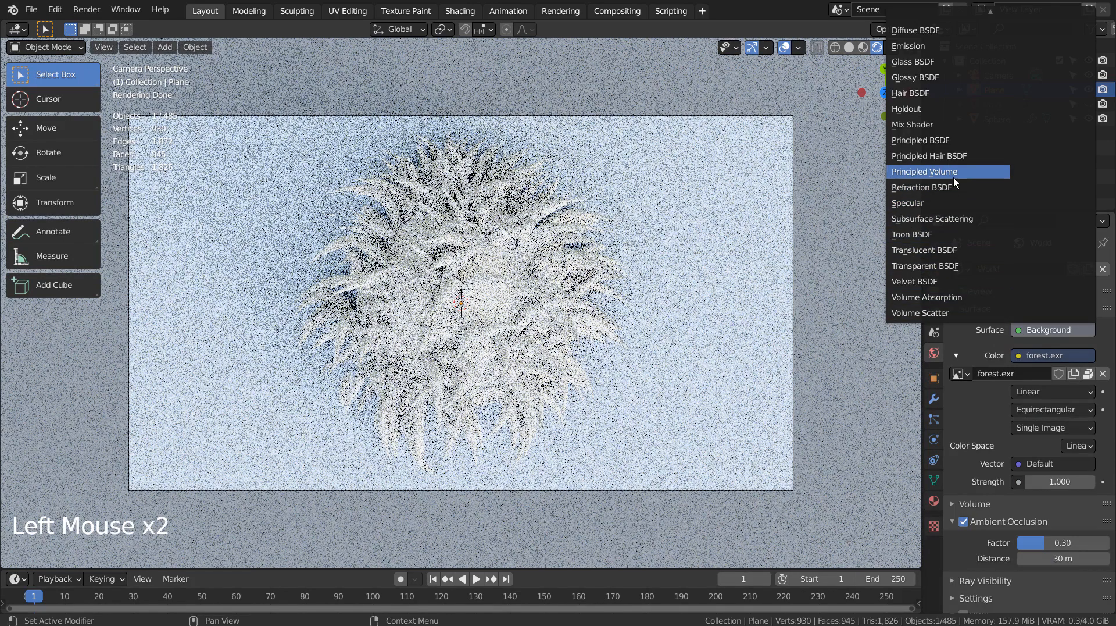
click(1019, 356)
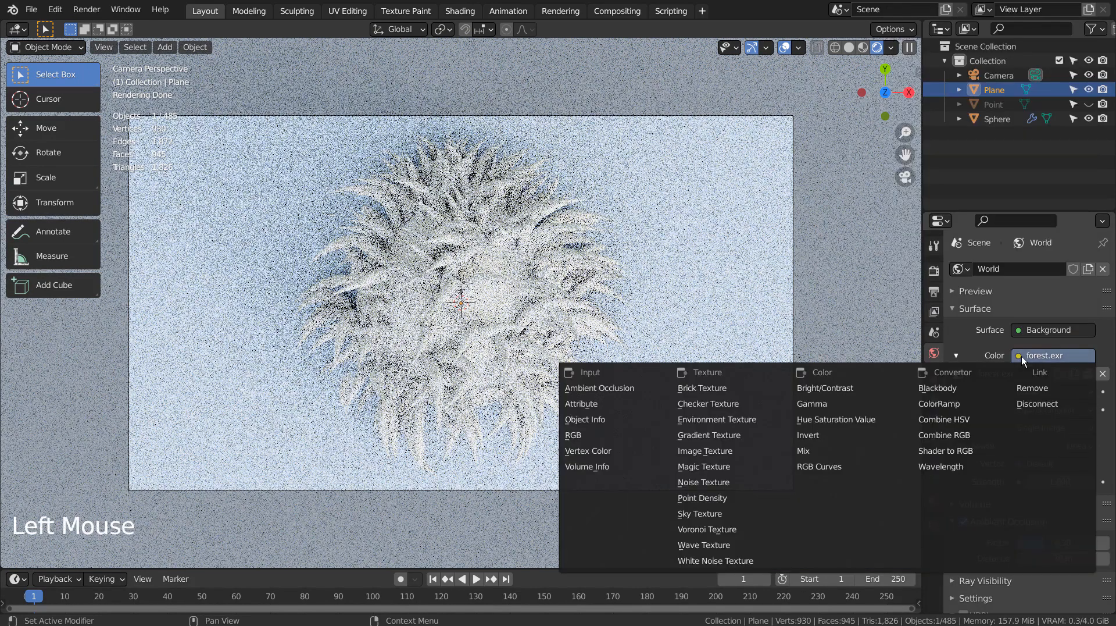
click(738, 511)
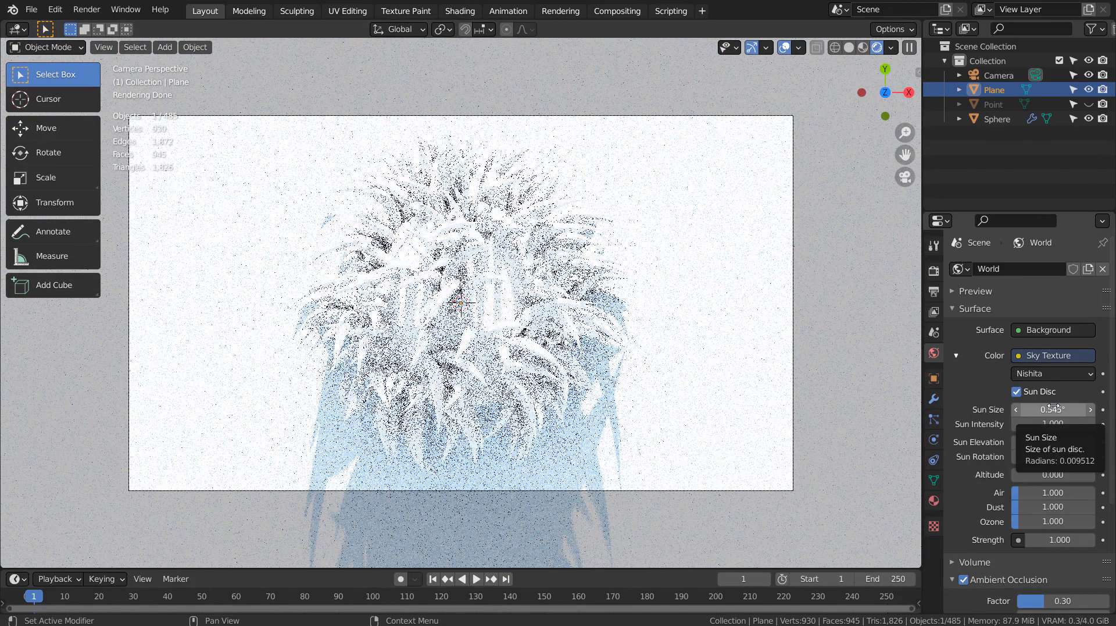
Step: Set the sky's Sun Intensity to 0.1, and try world background strengths of 0.1 and 0.3
click(1053, 424)
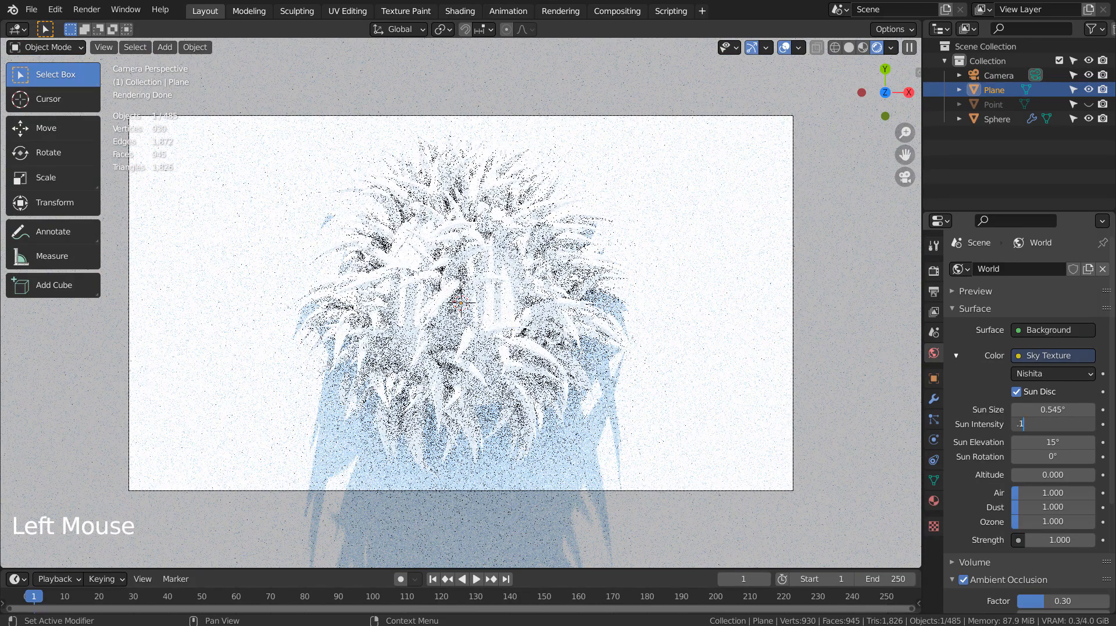
text(.1)
key(Return)
double_click(1050, 539)
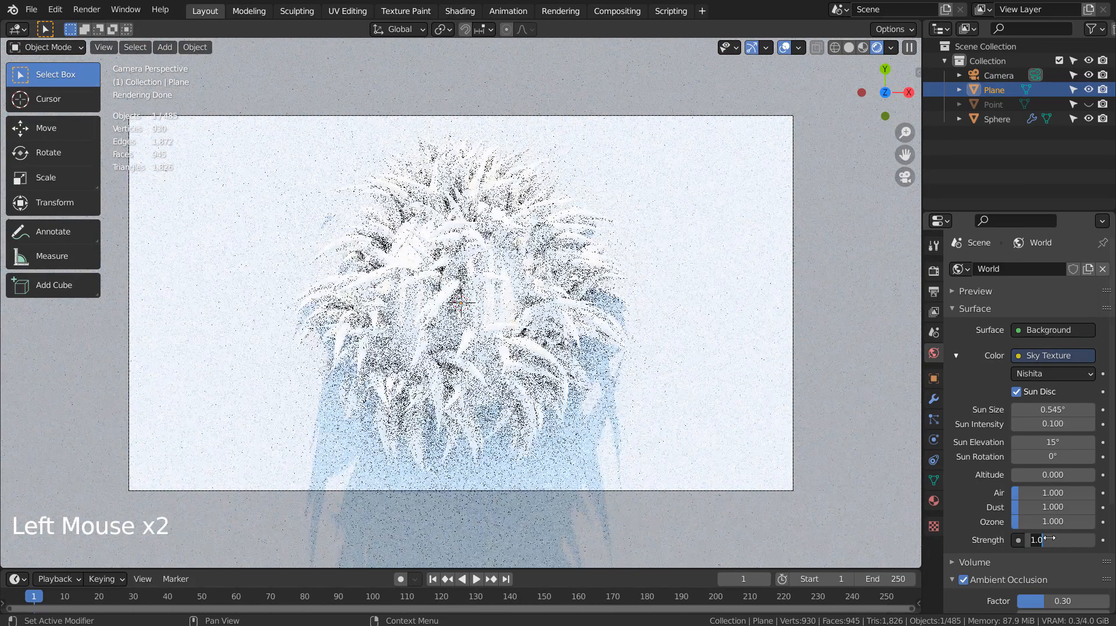
key(Return)
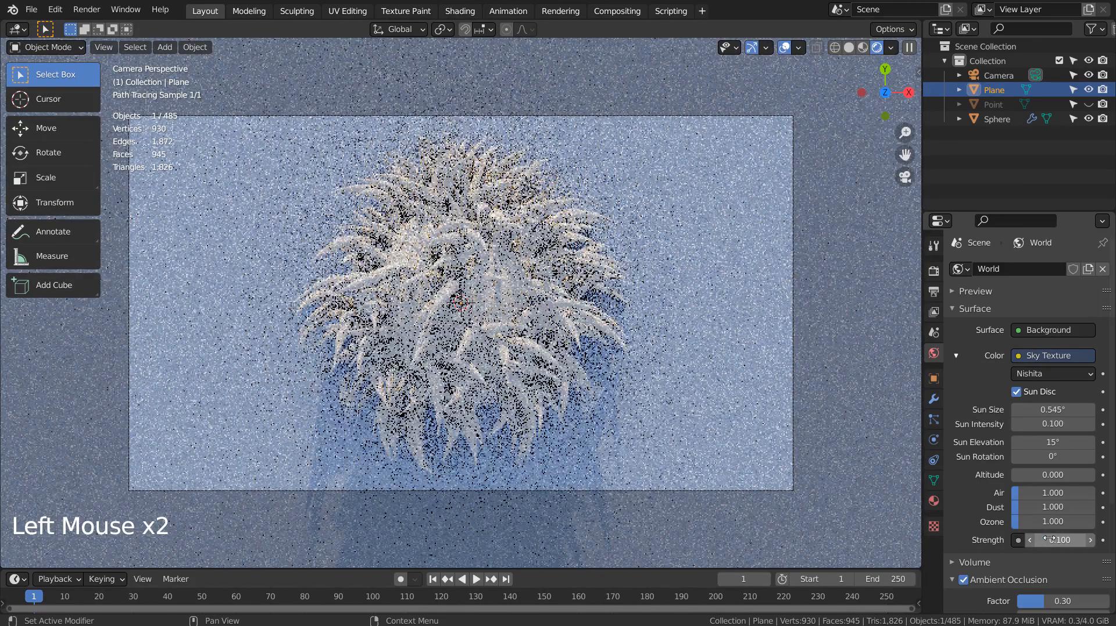
click(1049, 539)
key(Return)
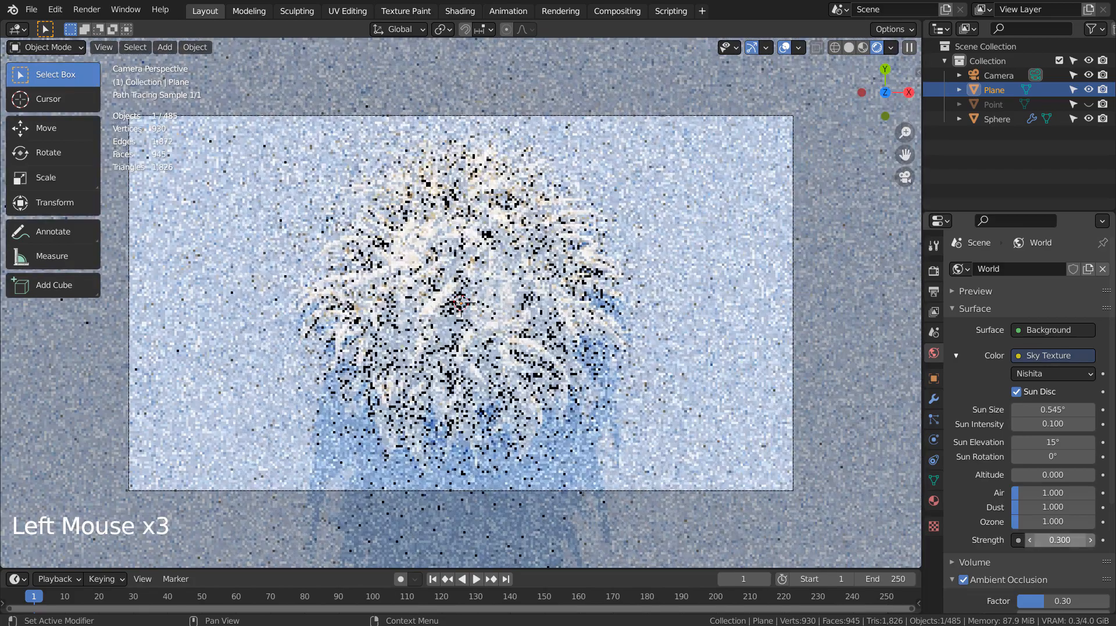
Step: Try a Sun Elevation of 30° for the sky and raise it to 45°
click(1049, 442)
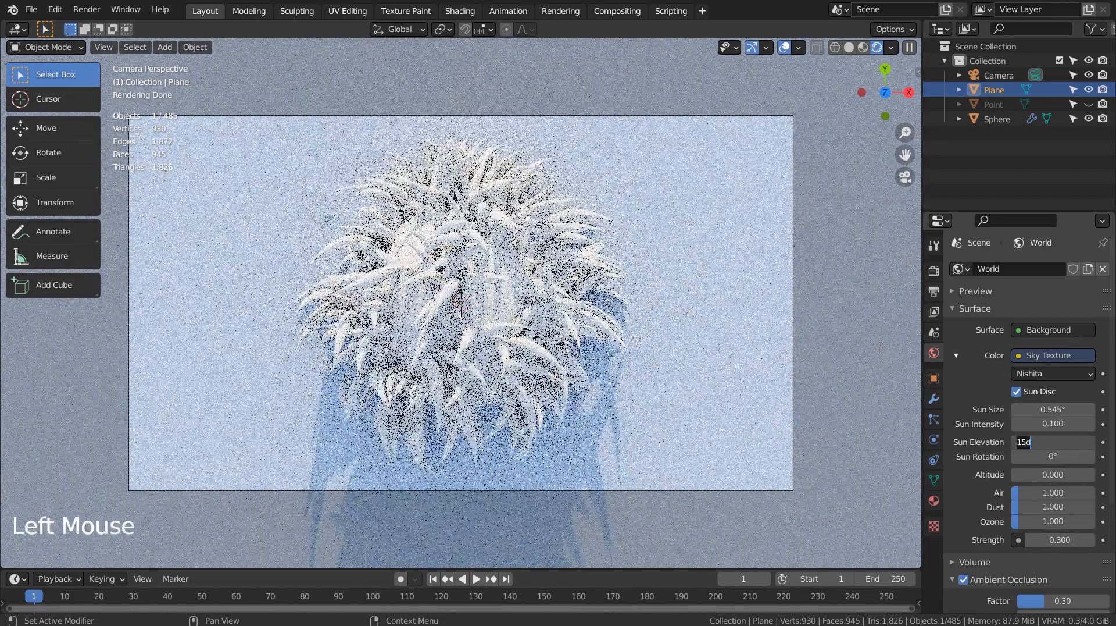
text(30)
key(Return)
click(1050, 442)
text(45)
key(Return)
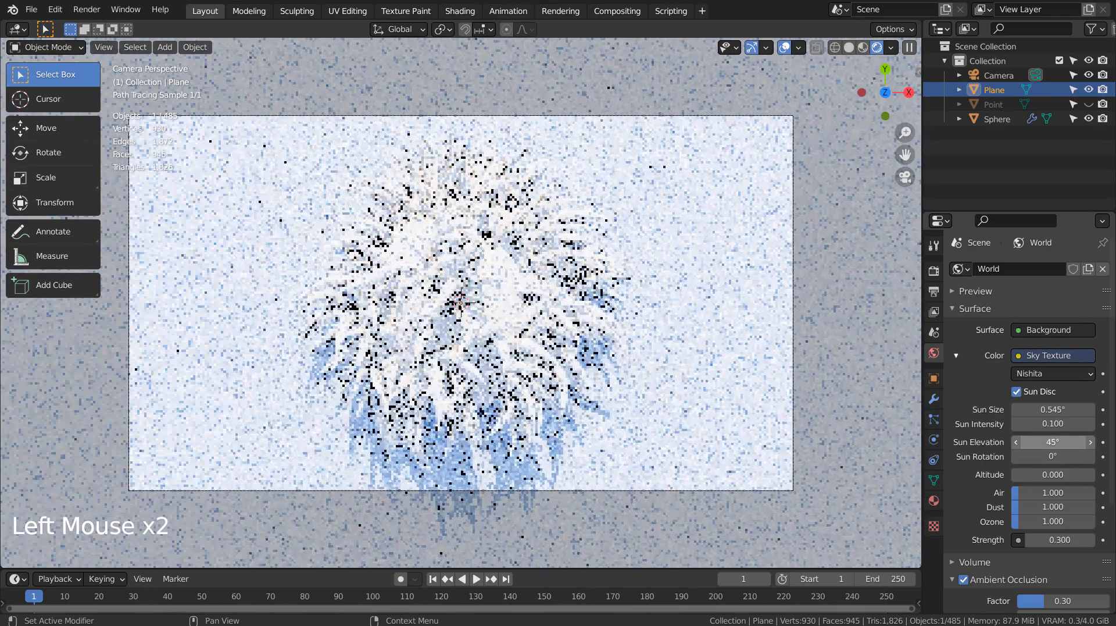
Step: Lower the world background strength to 0.1 and set the sky's Sun Rotation to 90°
click(1068, 542)
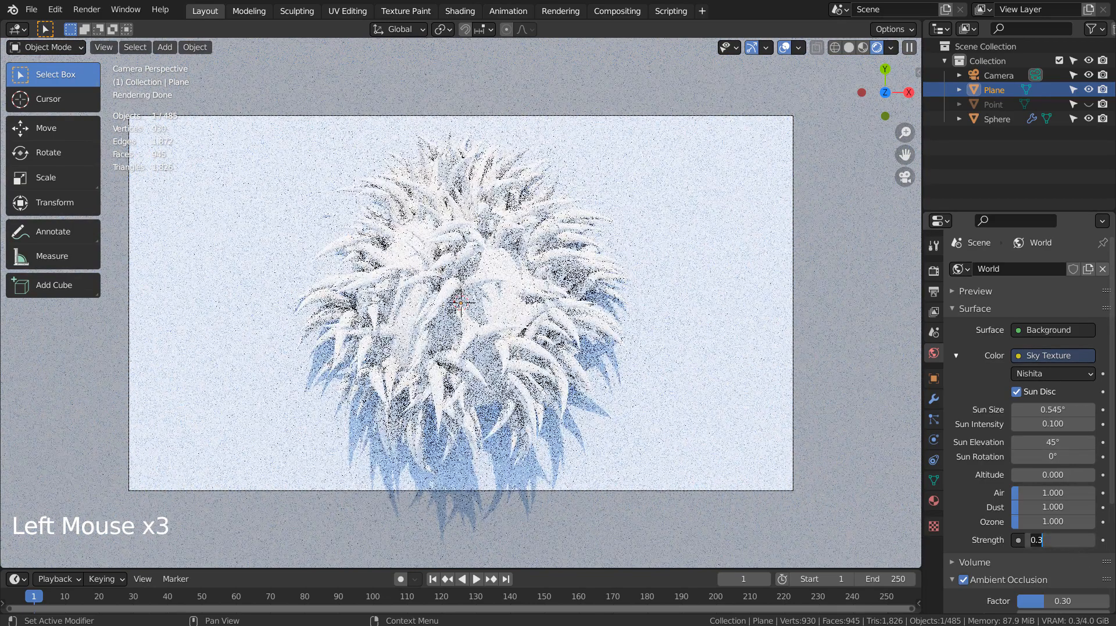
text(0.1)
key(Return)
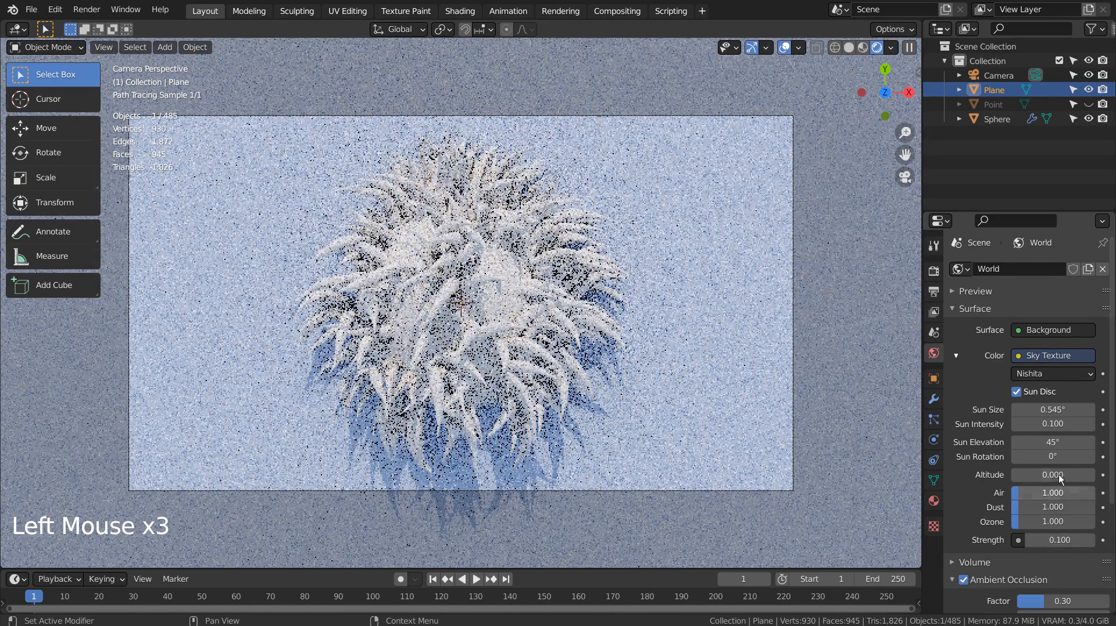
click(1054, 457)
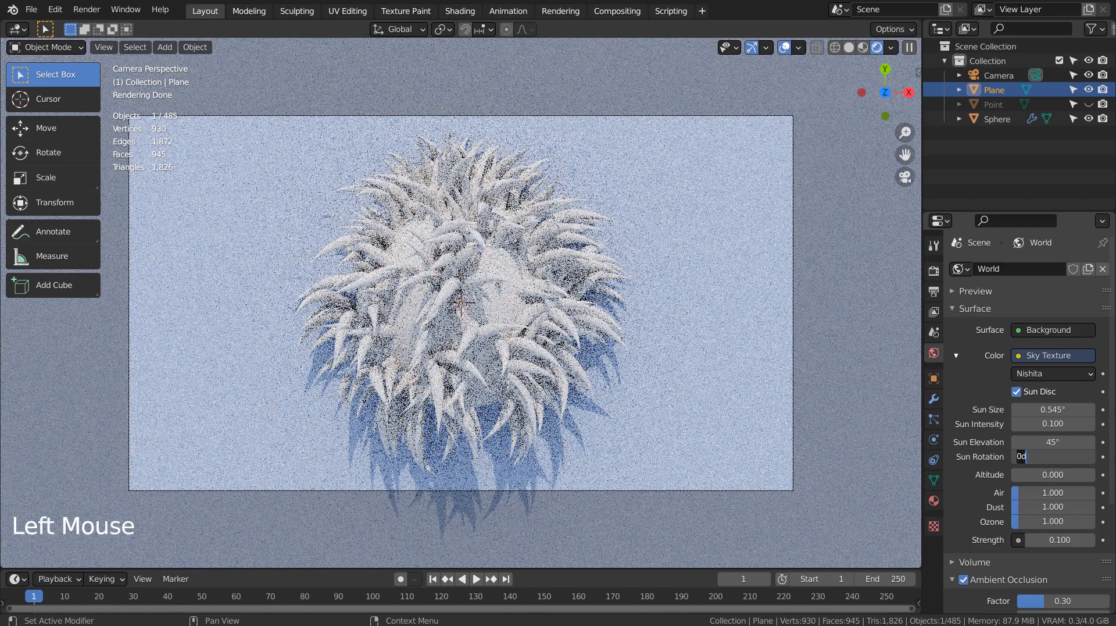
text(90)
key(Return)
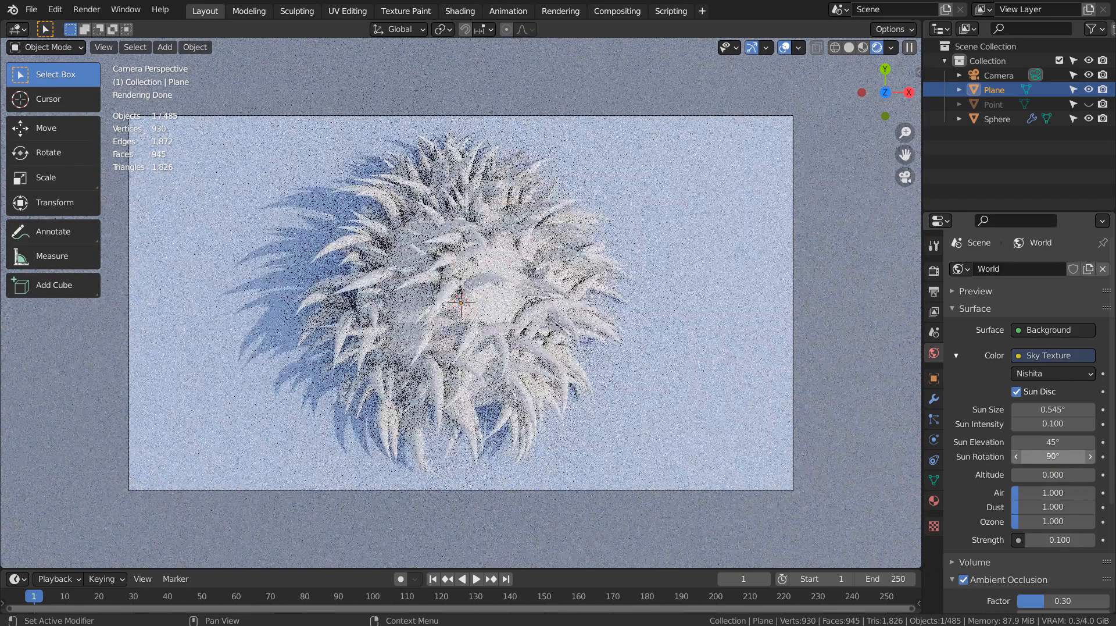
Step: Select the horn-covered sphere and create a new material for it
click(508, 303)
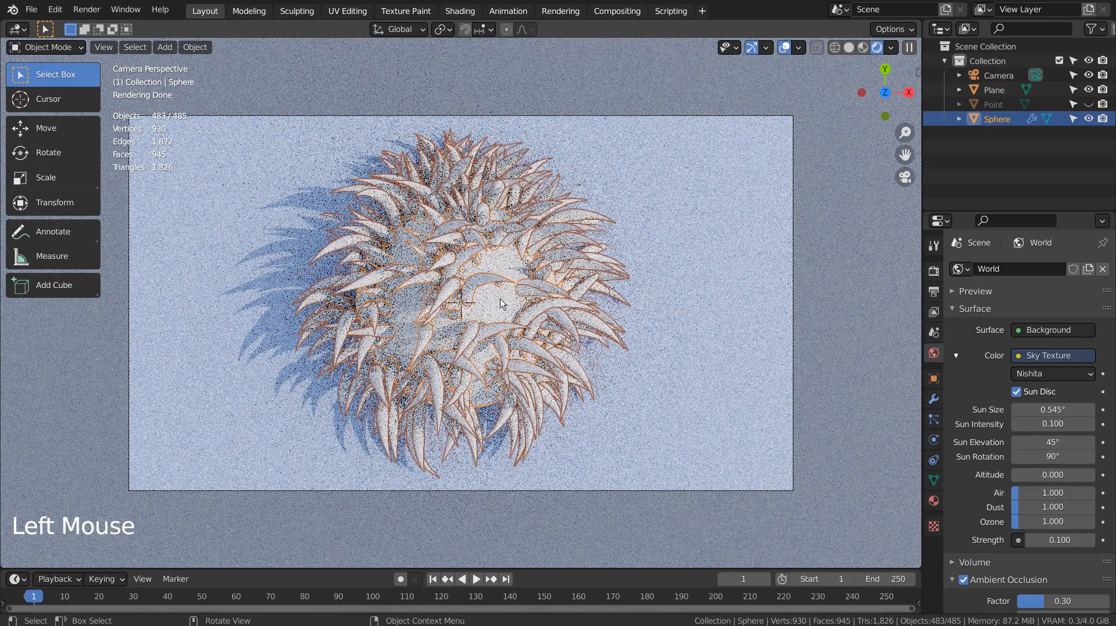
right_click(500, 299)
click(500, 298)
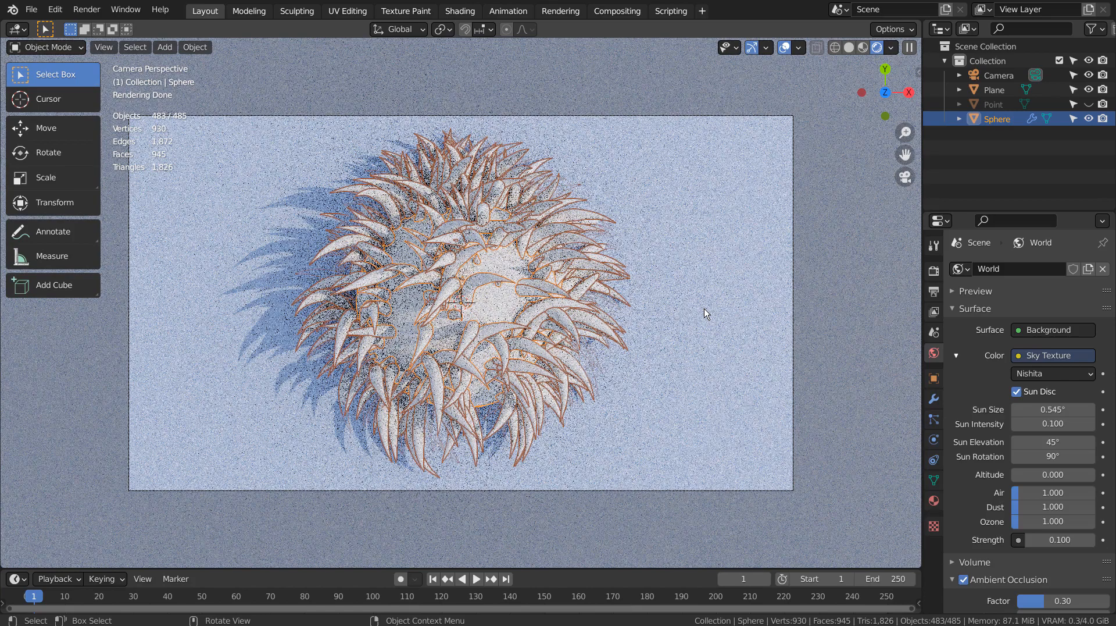
click(705, 313)
double_click(510, 263)
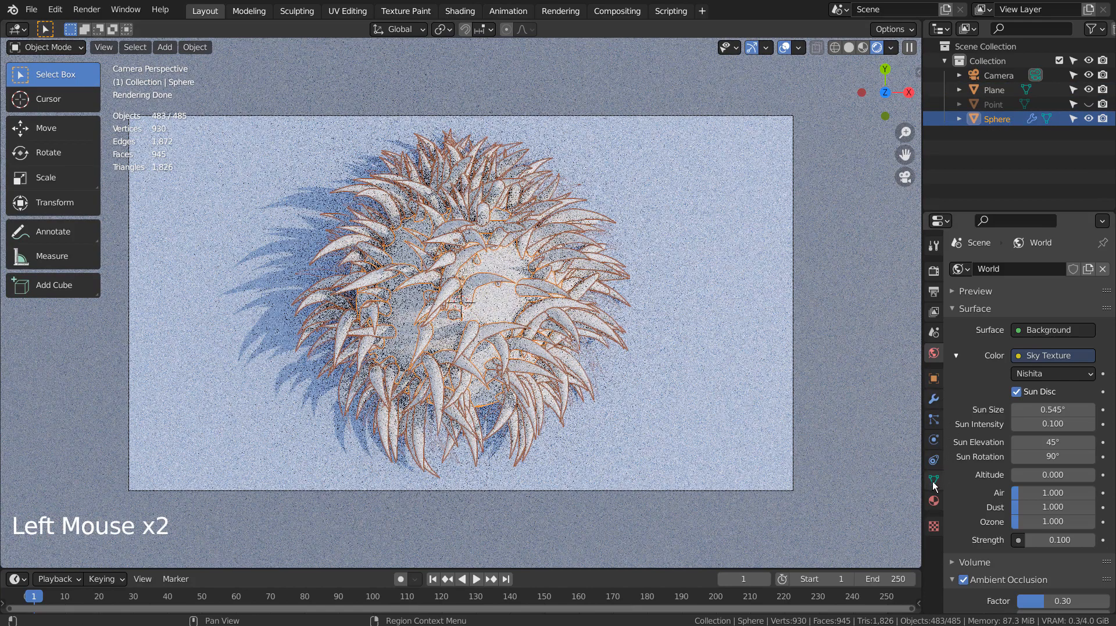
click(934, 501)
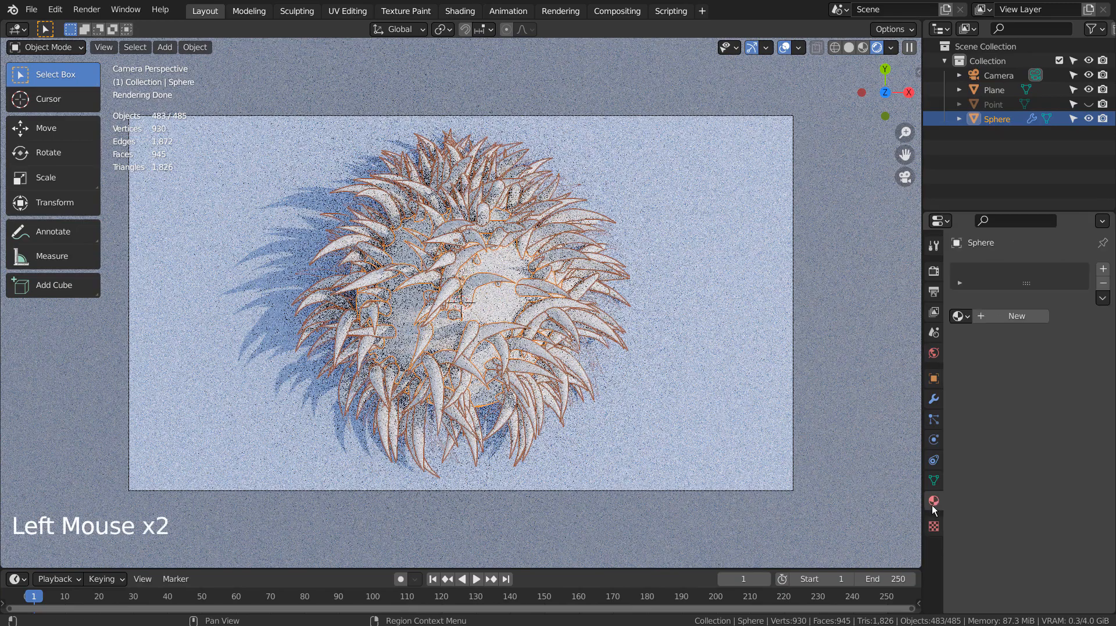
click(1014, 317)
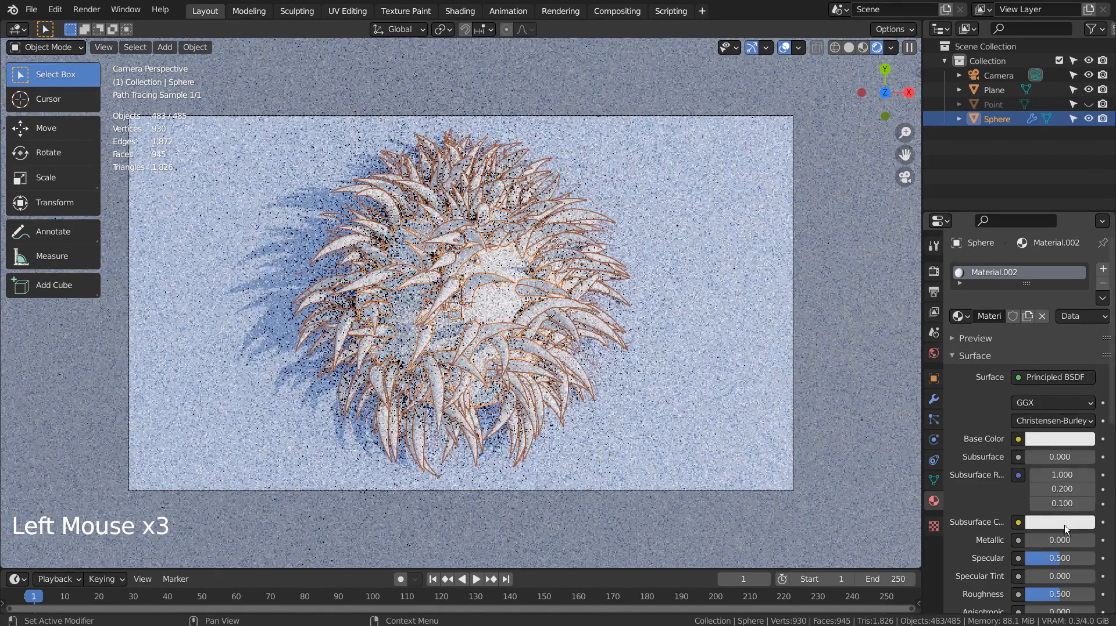
Step: Set the sphere material's Metallic to about 0.893 and its Roughness to about 0.037
drag(1050, 538, 1095, 538)
click(1093, 539)
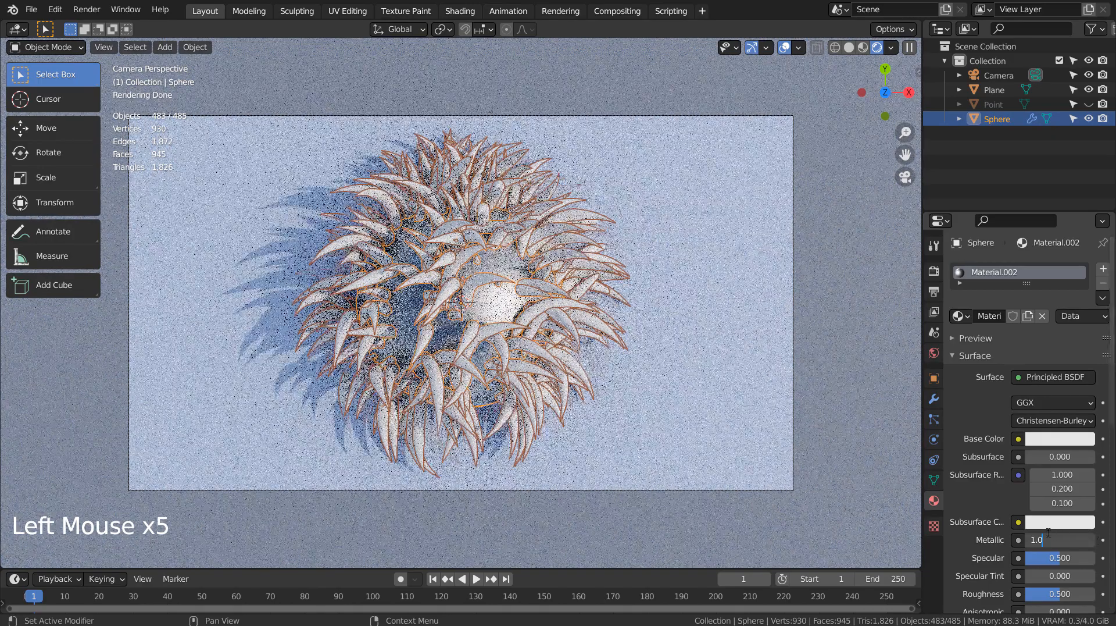
click(1001, 542)
drag(1065, 543, 1057, 543)
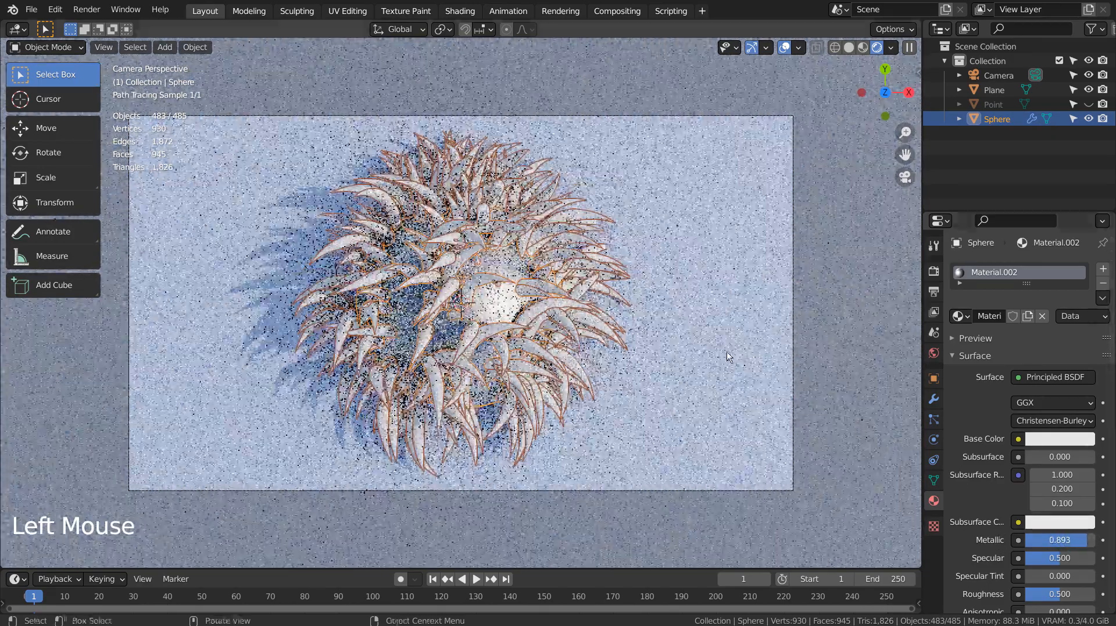
double_click(729, 355)
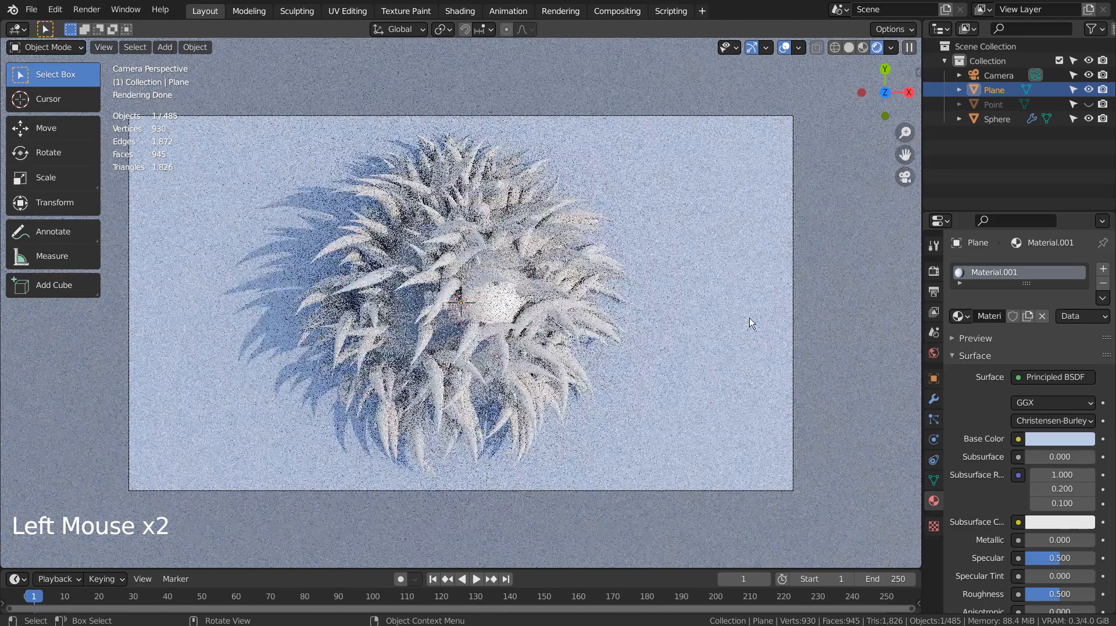
click(582, 313)
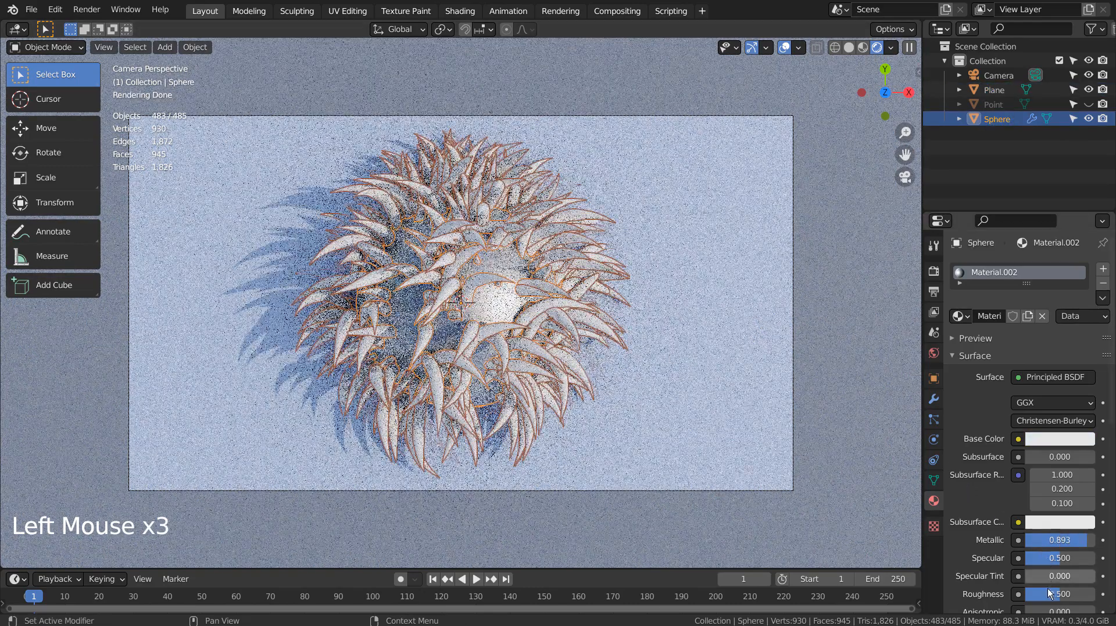
drag(1050, 597, 1028, 597)
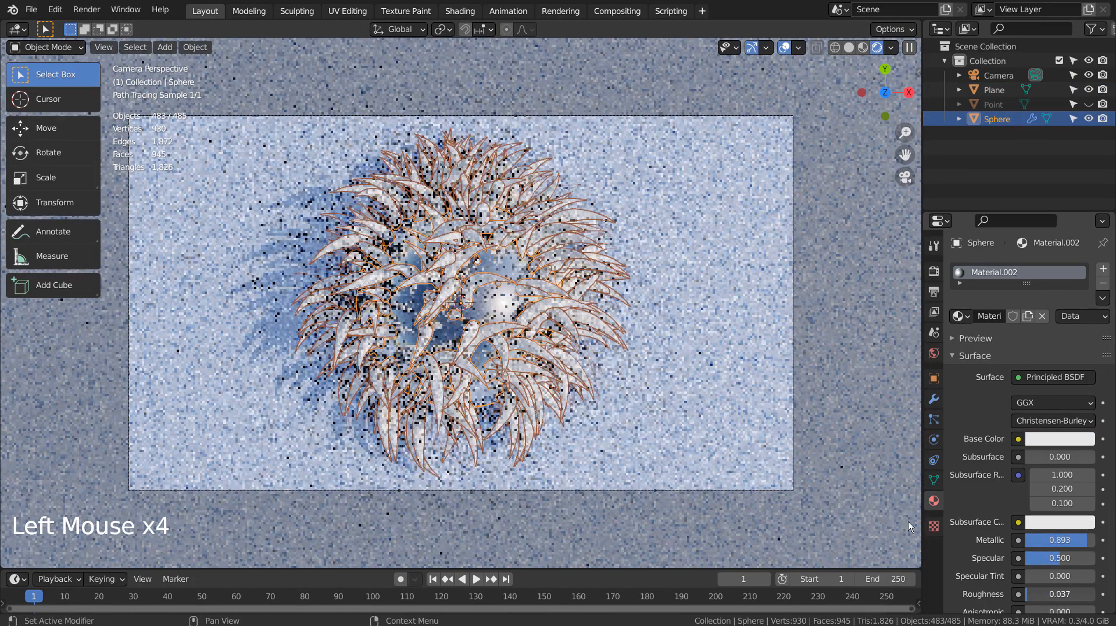
click(812, 448)
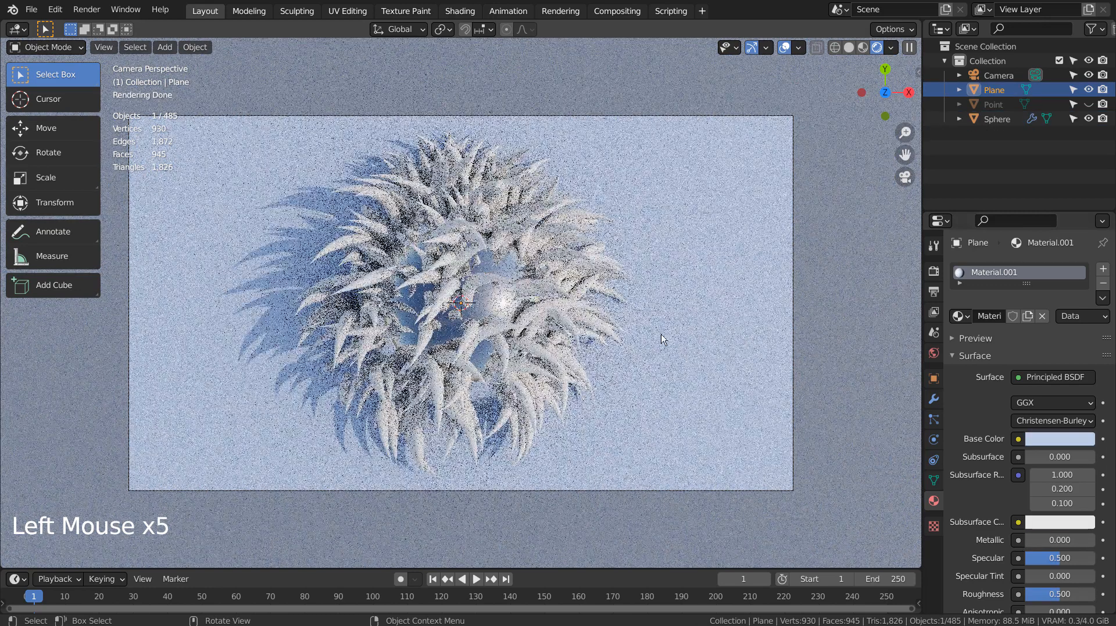
Step: Select the hidden Point object used for the horns and create a new material for it
click(505, 272)
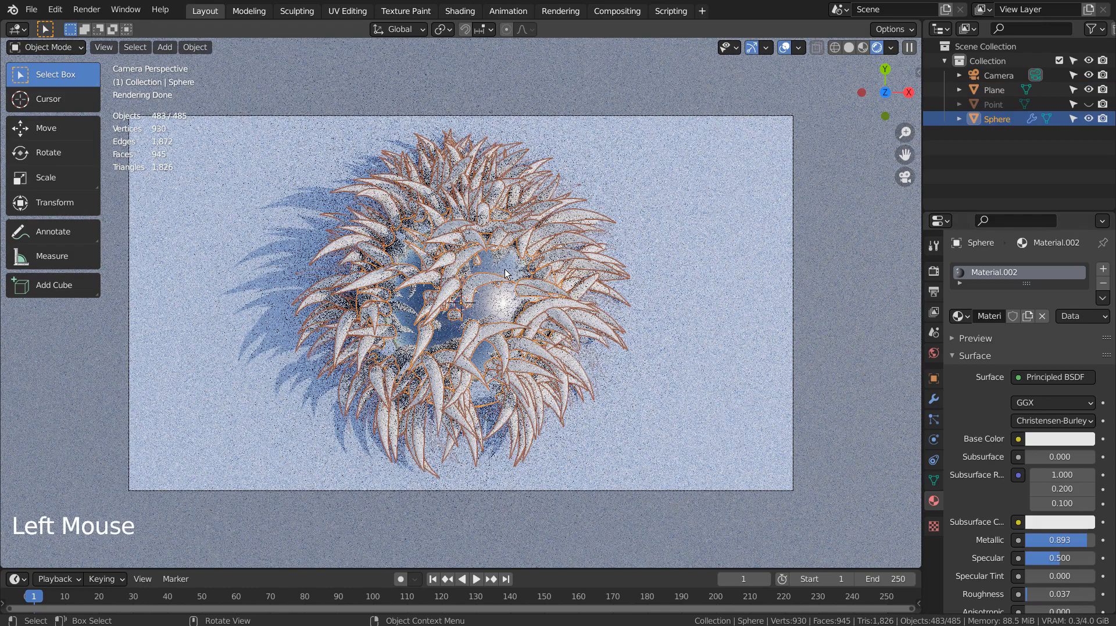
click(961, 104)
click(975, 107)
click(959, 105)
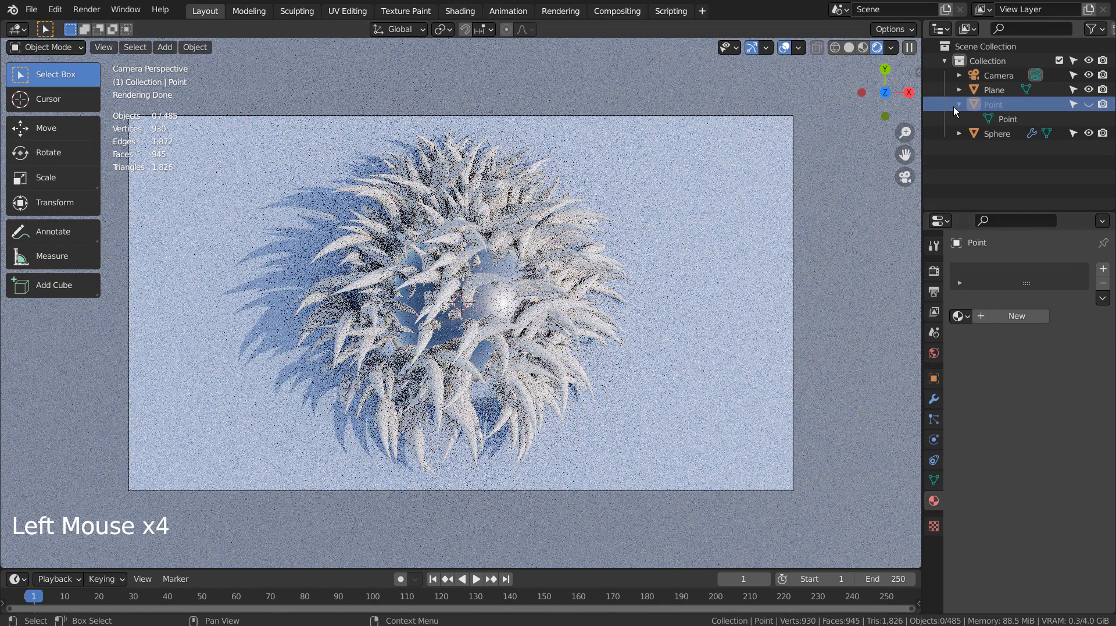
click(1007, 316)
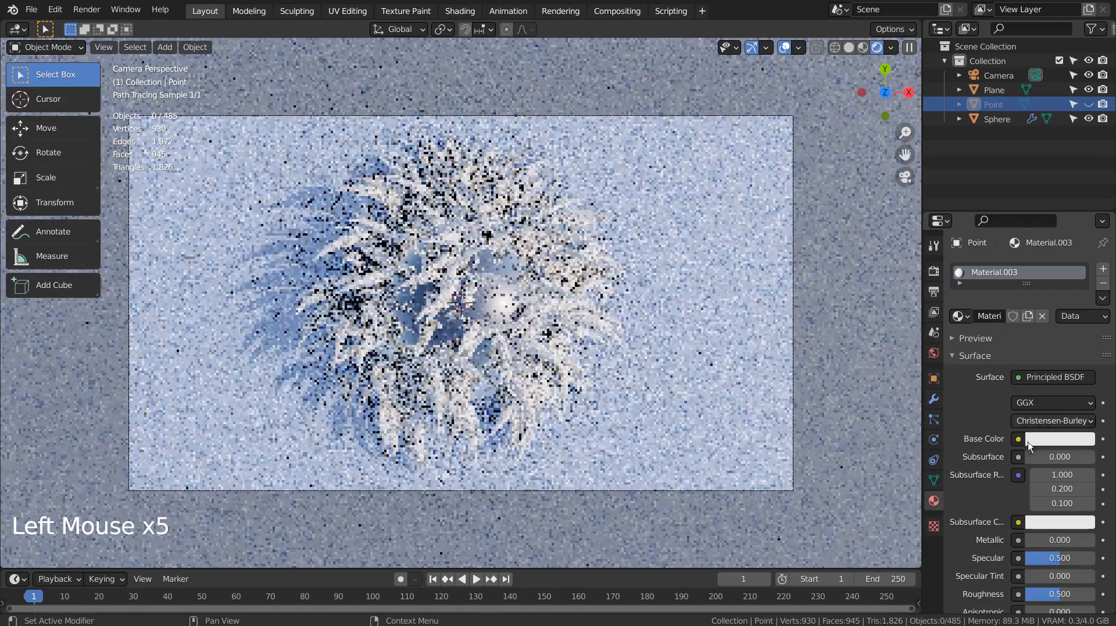
Step: Give the horn material a light blue base color, with Metallic about 0.868 and Roughness about 0.178
click(1061, 443)
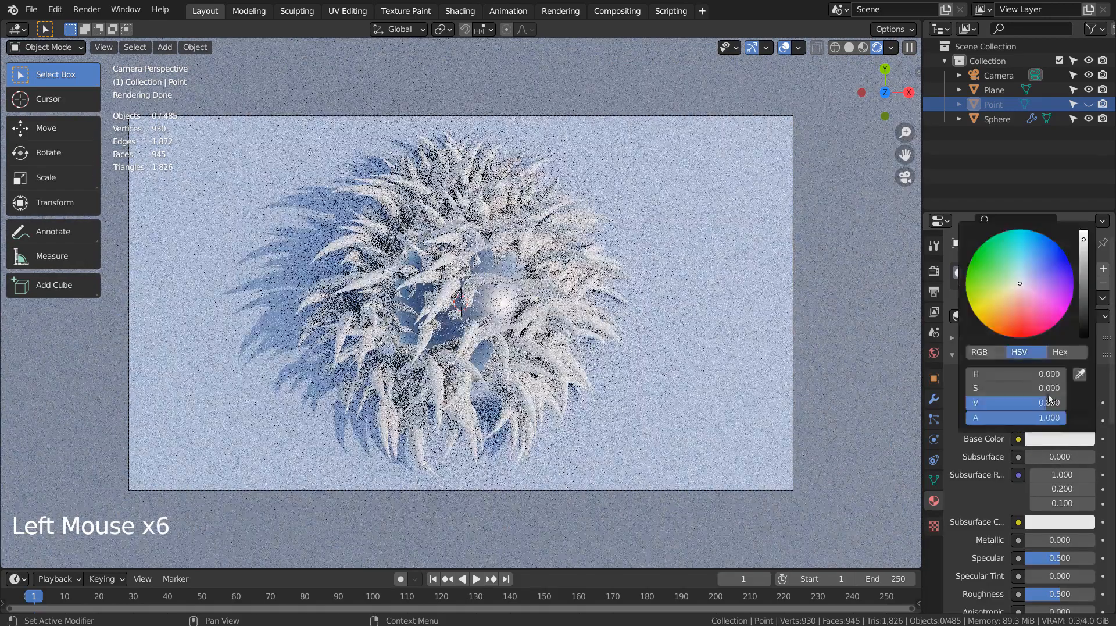
click(1027, 257)
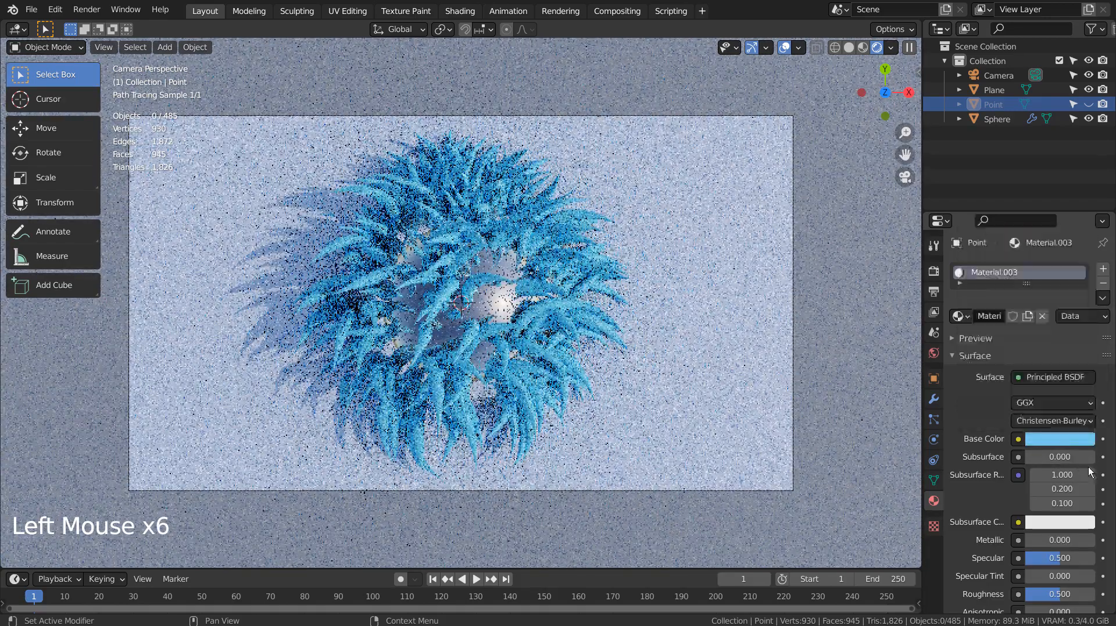
drag(1047, 539, 1086, 540)
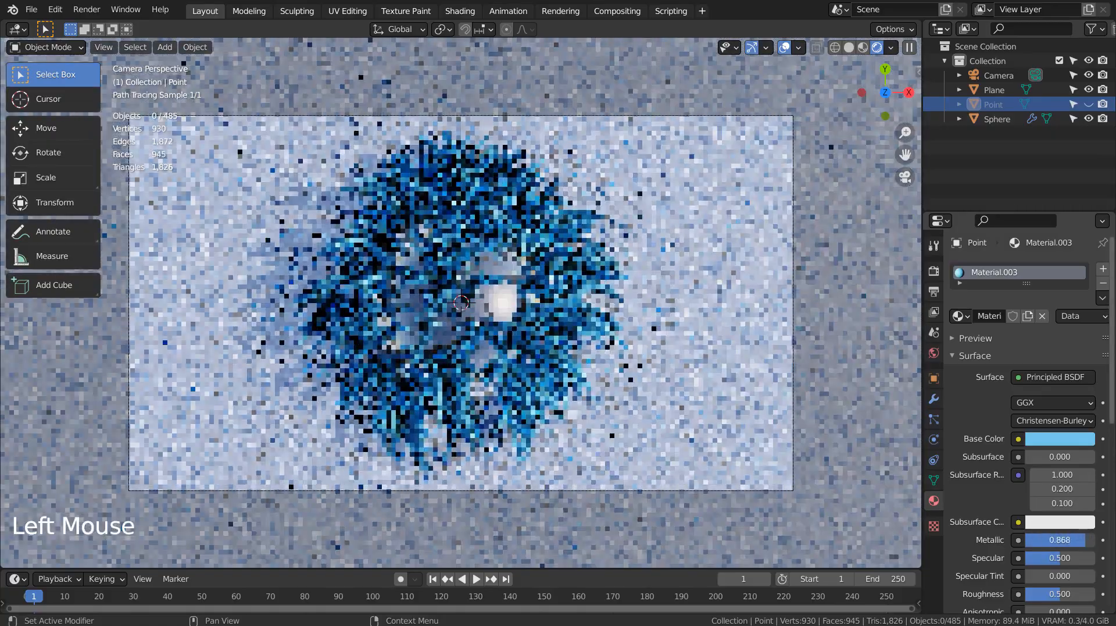
drag(1060, 594, 1038, 594)
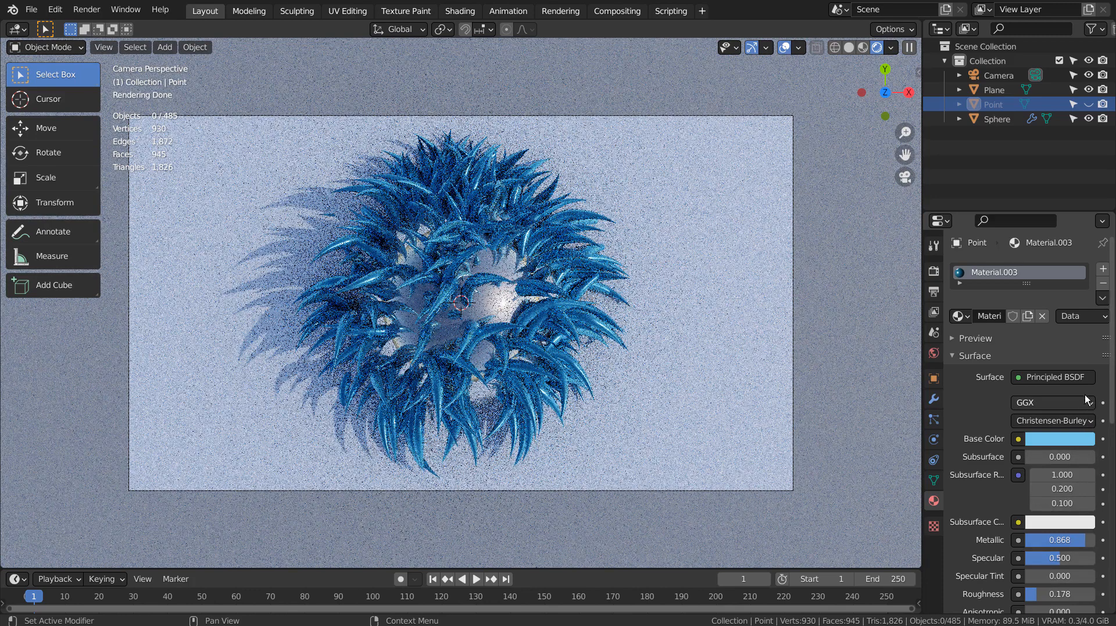
Step: Try beige and red base colors for the horn material, settling on pale green with hue 0.413, saturation 0.245 and value 0.8
click(1057, 445)
click(1051, 438)
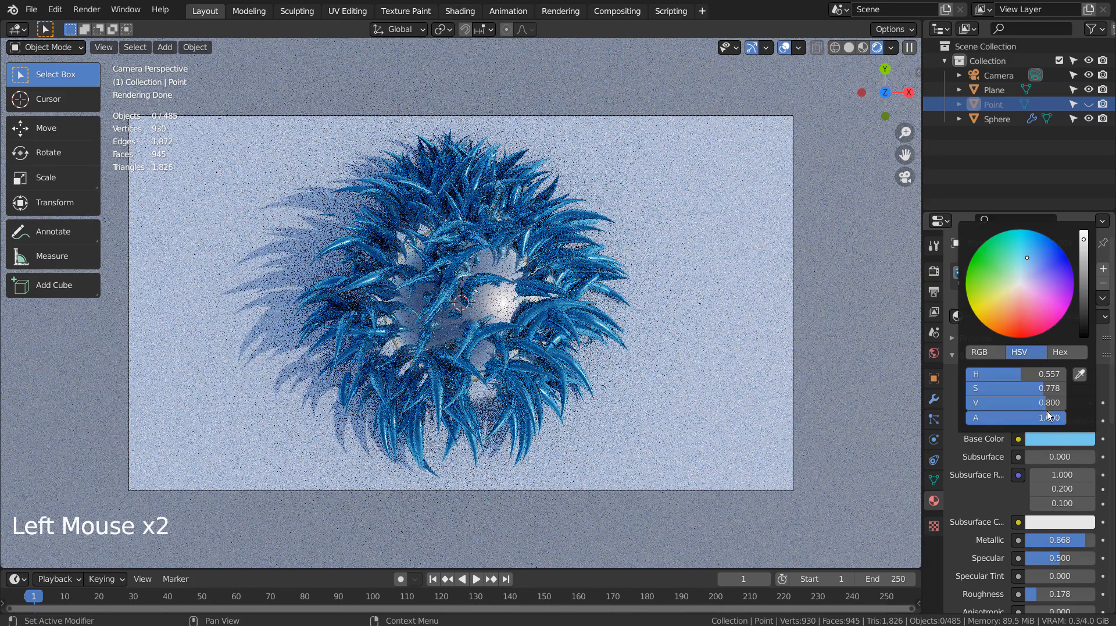
click(1015, 290)
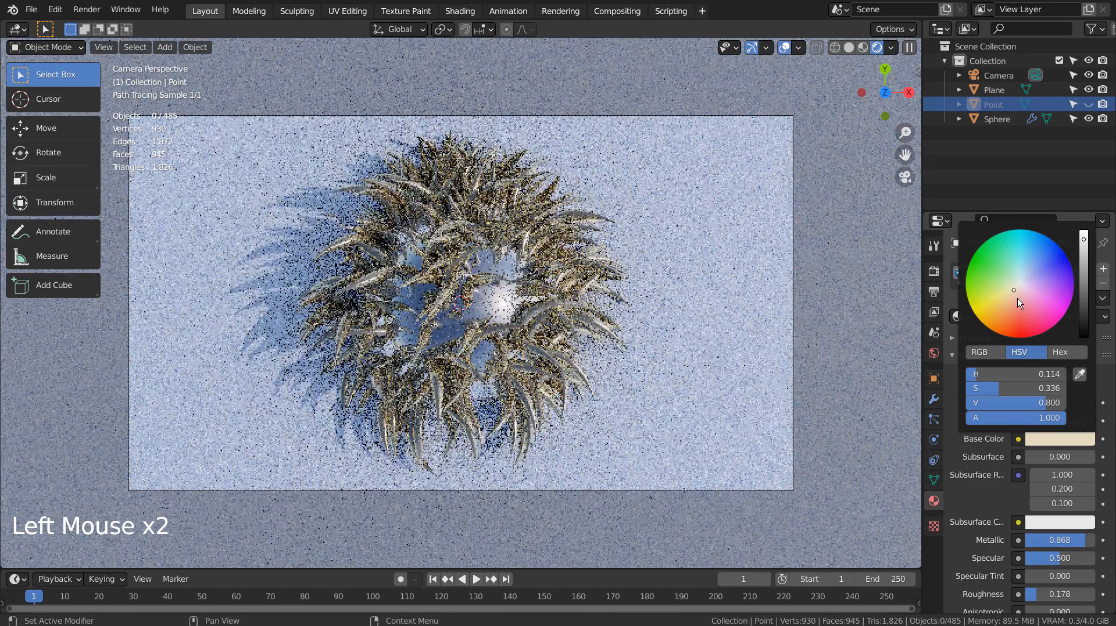
click(1020, 302)
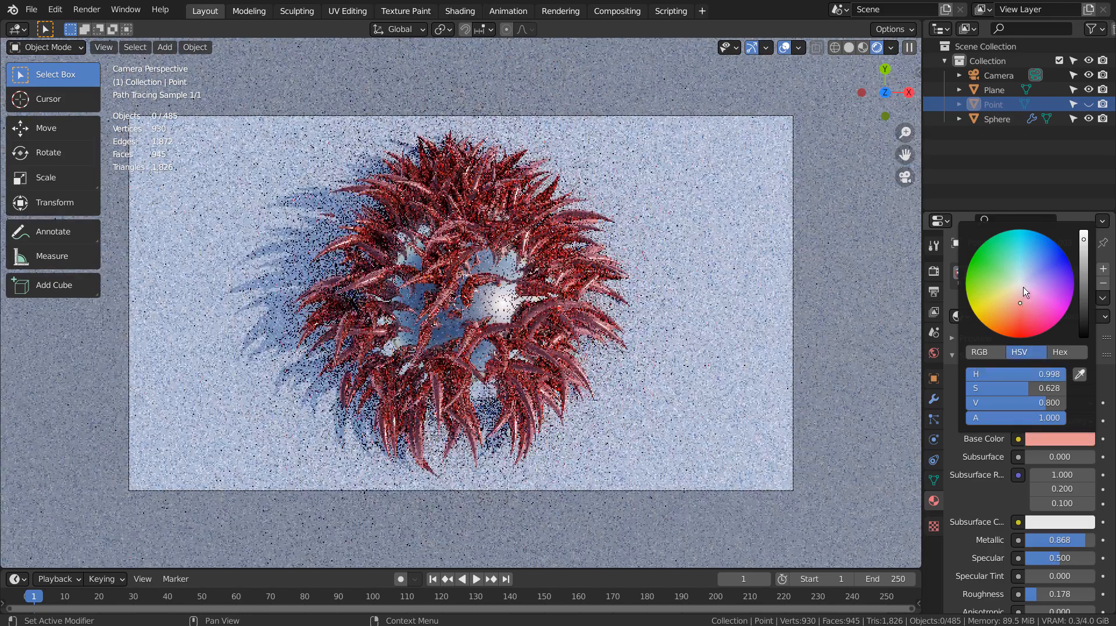
click(1018, 283)
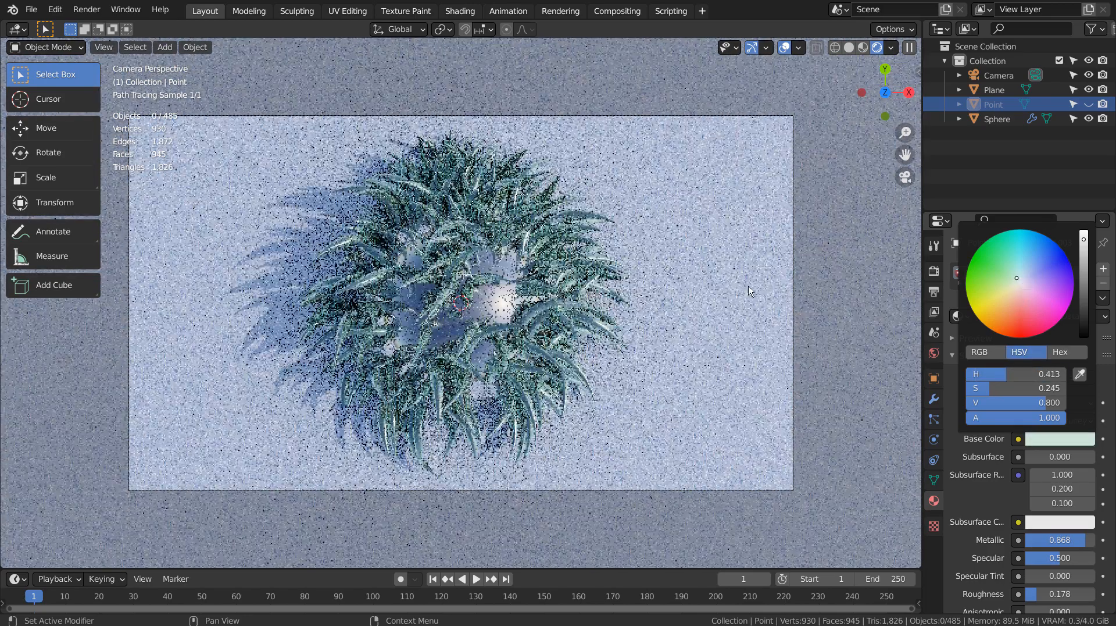
click(687, 267)
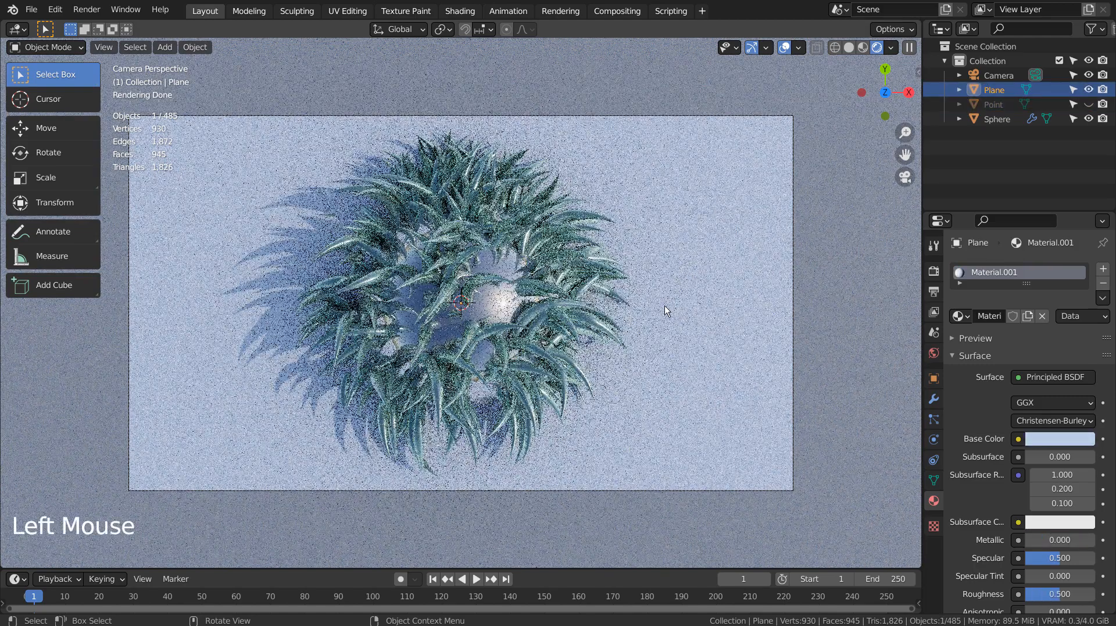
scroll(664, 309, up, 4)
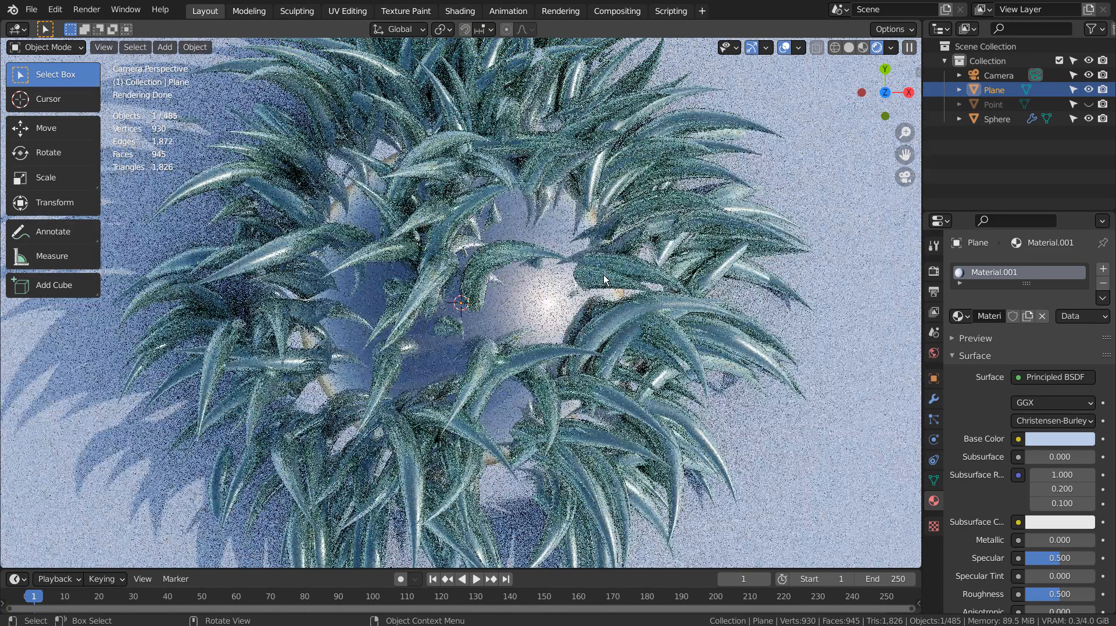
scroll(604, 279, down, 4)
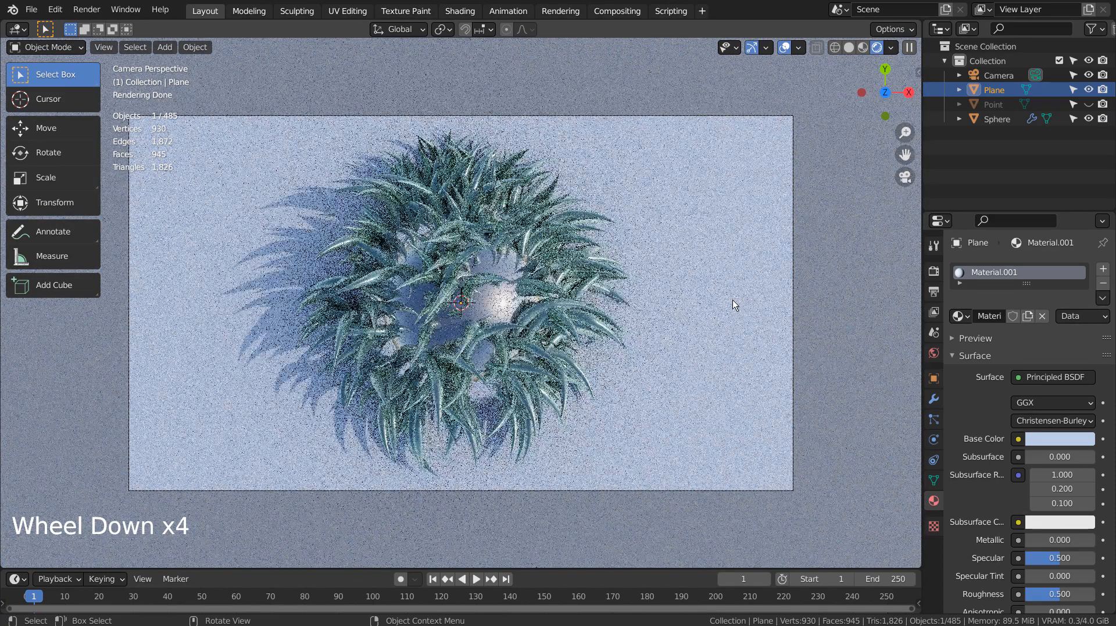
Step: Switch the viewport to solid shading and turn off Use Nodes in the compositor
click(848, 51)
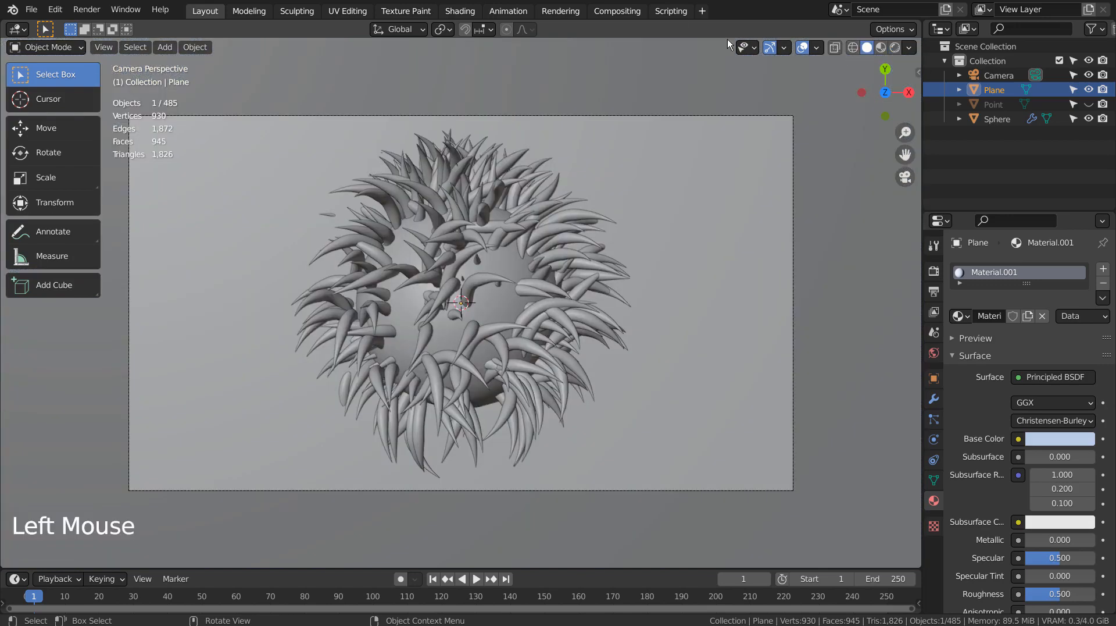
click(616, 11)
click(166, 31)
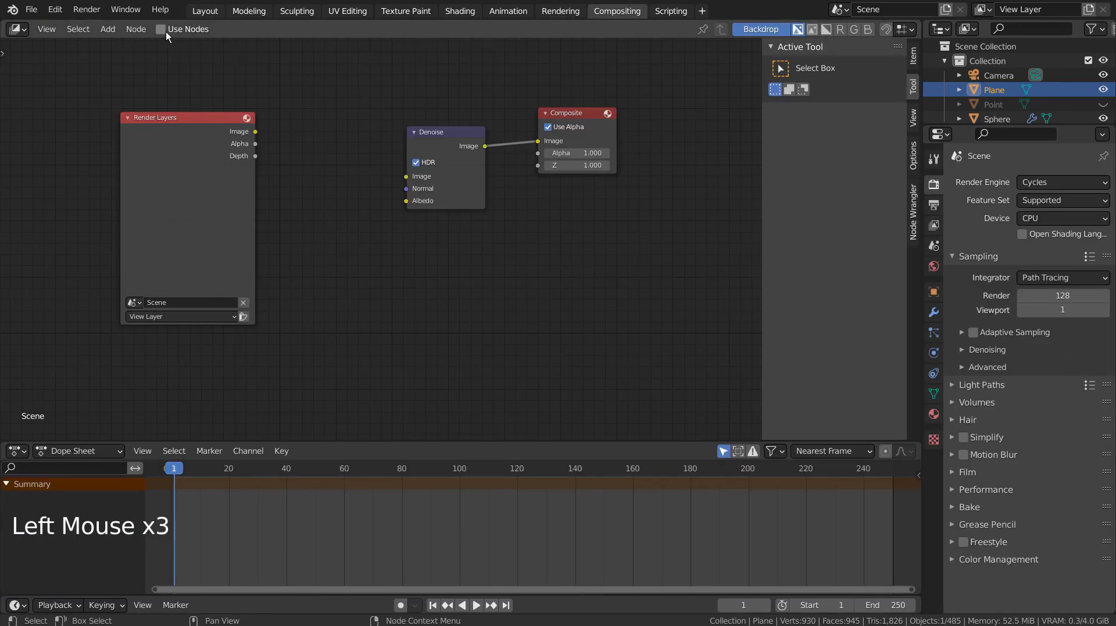
click(204, 11)
Step: Set the Cycles render samples to 32 and save the file
key(ctrl+s)
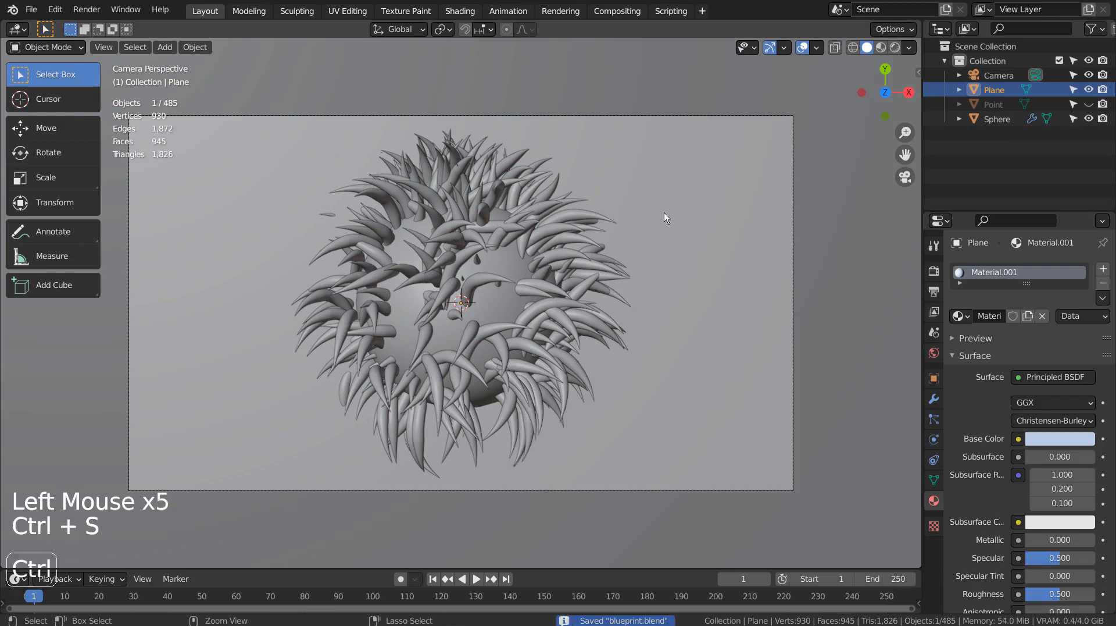
click(934, 271)
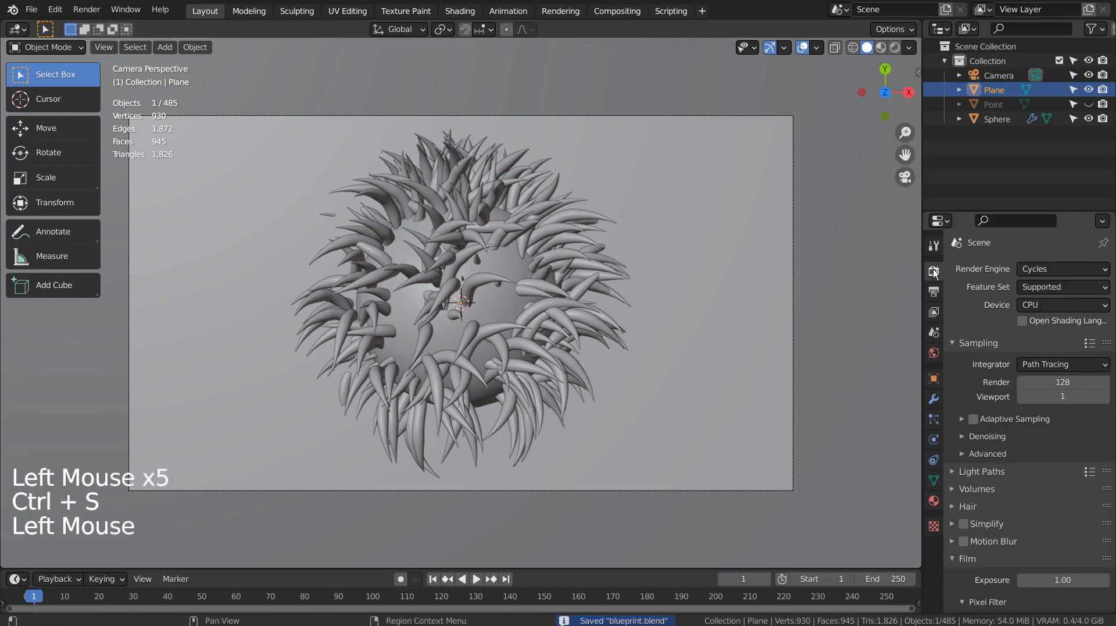
click(1082, 380)
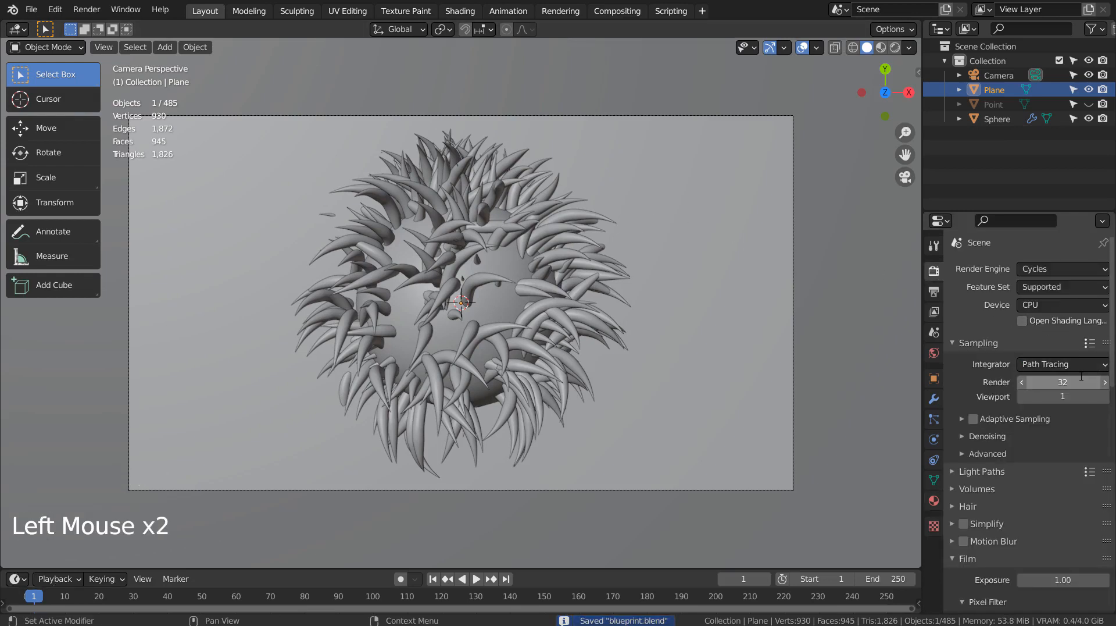
click(801, 250)
key(ctrl+s)
Step: Start a test render of the scene, cancel it, and exclude the original Point object from renders
key(F12)
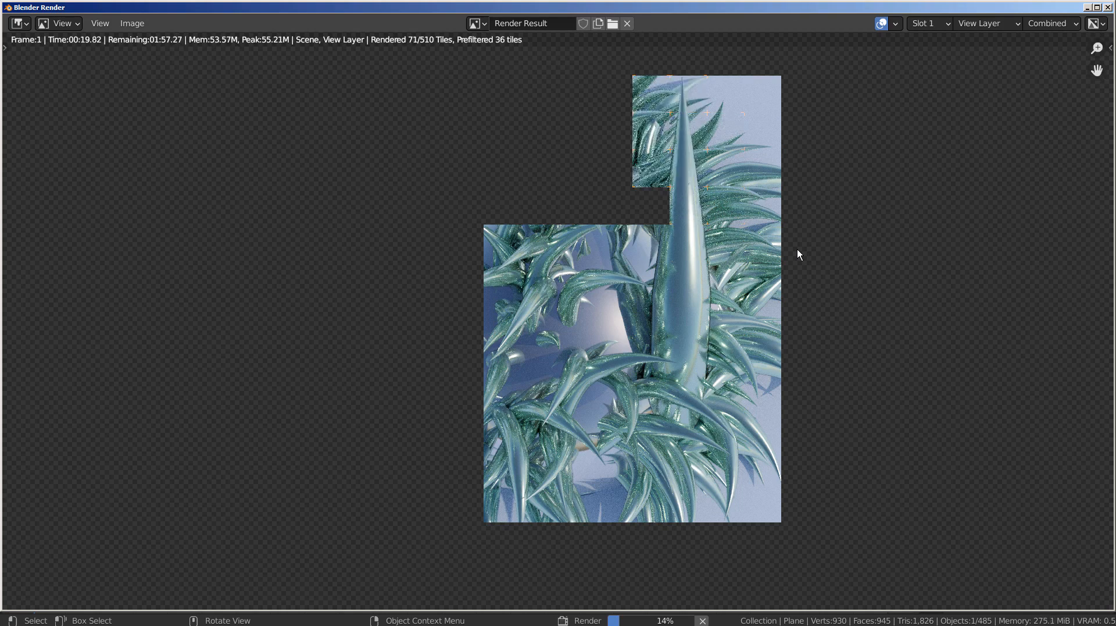
key(Escape)
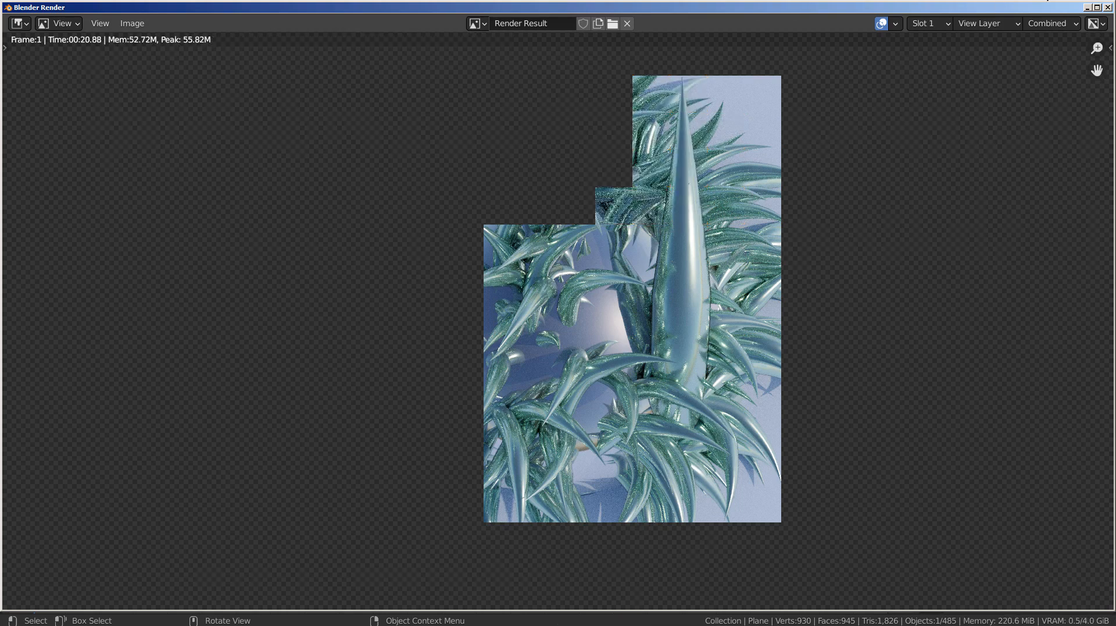
click(1108, 7)
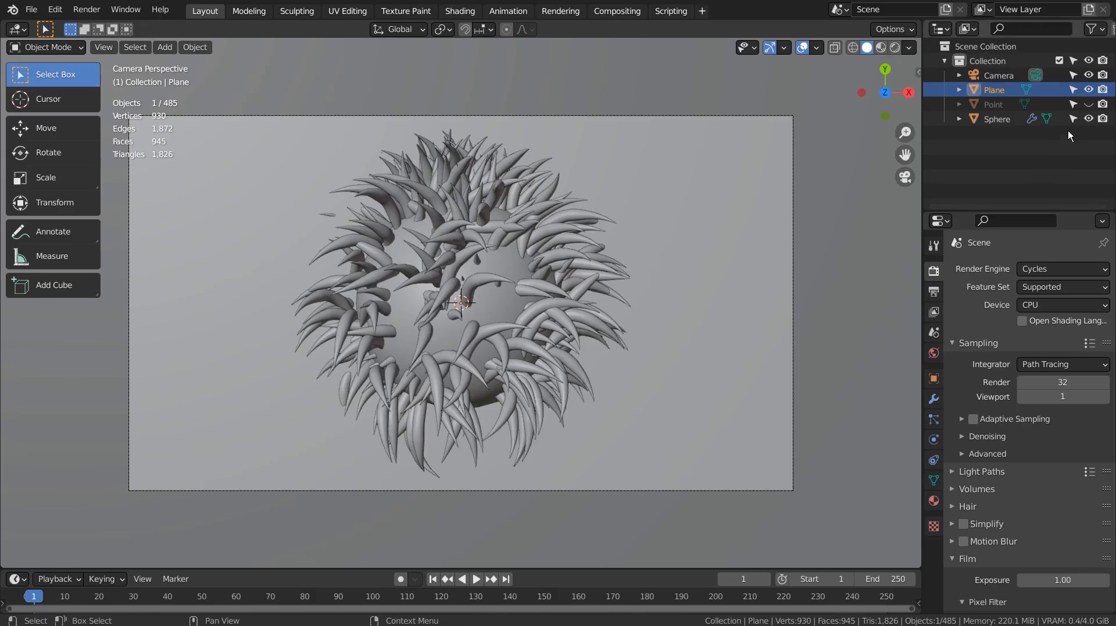
click(1103, 103)
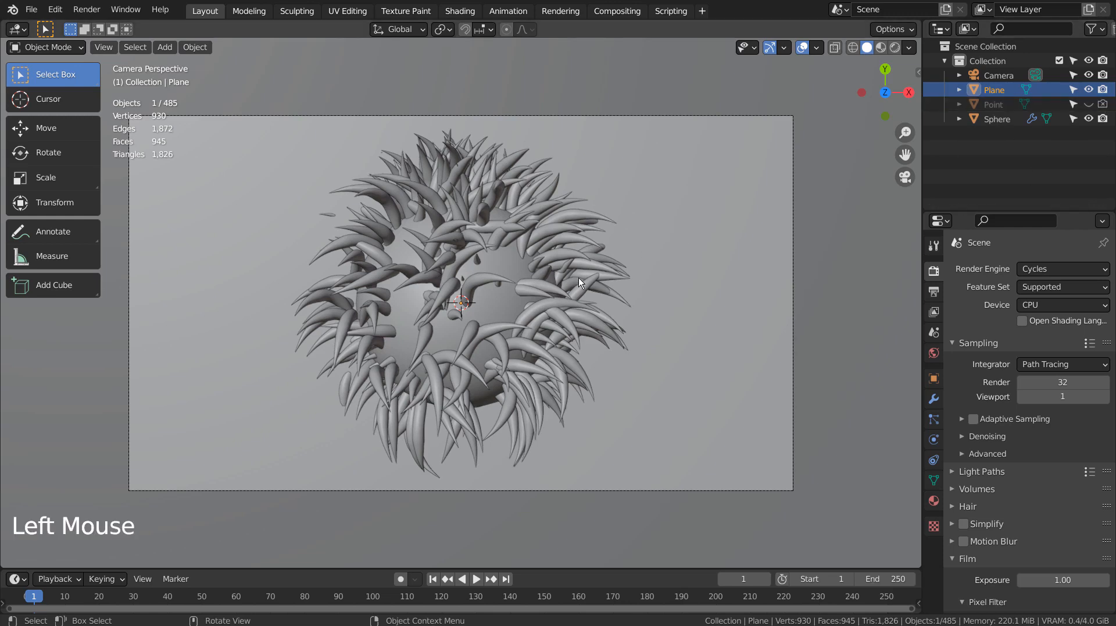